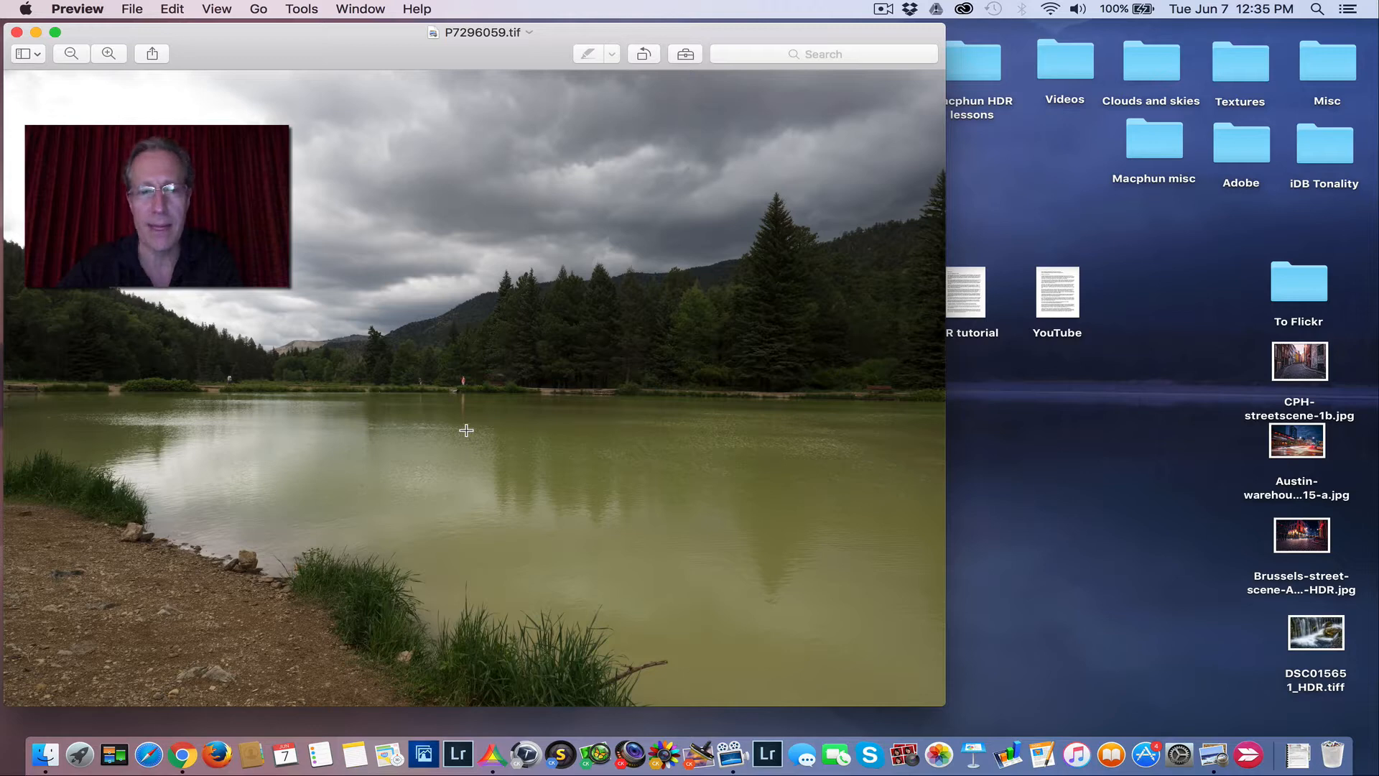
Step: Load the three bracketed lake photos into Aurora HDR Pro and create the HDR without alignment, ghost reduction or chromatic aberration reduction
{"action": "left_click", "coordinate": [16, 32]}
{"action": "left_click", "coordinate": [609, 396]}
{"action": "left_click_drag", "start_coordinate": [509, 394], "coordinate": [755, 460]}
{"action": "left_click_drag", "start_coordinate": [578, 449], "coordinate": [495, 747]}
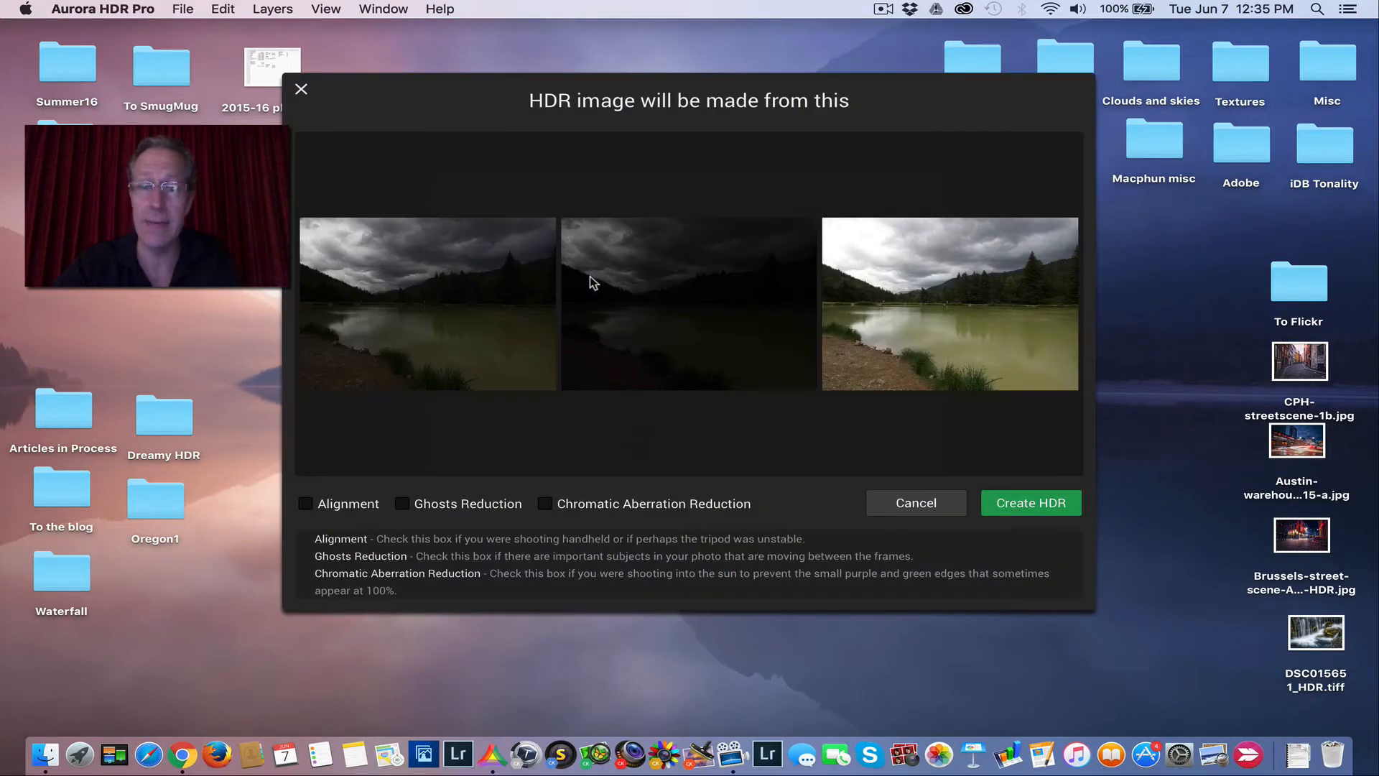
{"action": "left_click", "coordinate": [990, 501]}
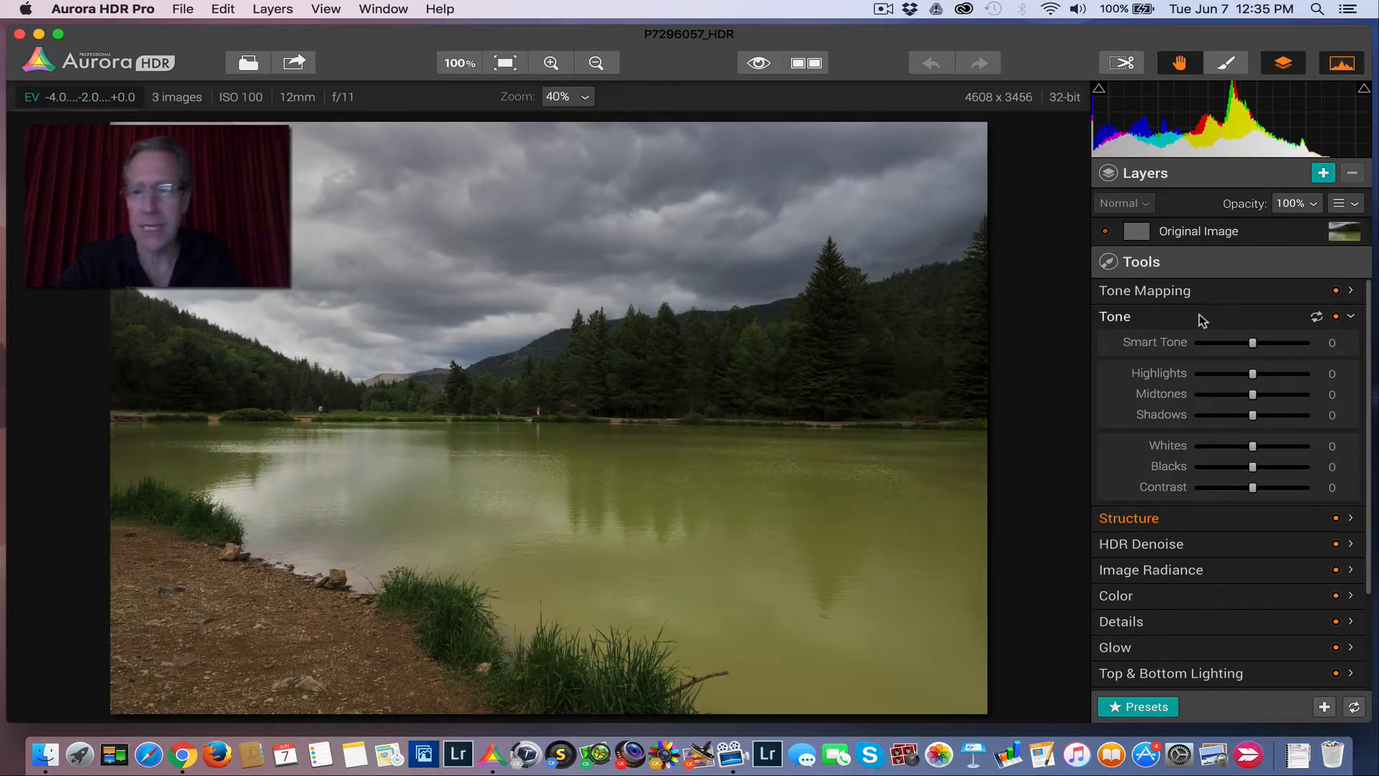
Step: Reset the Structure adjustments and collapse the Tone settings
{"action": "left_click", "coordinate": [1317, 518]}
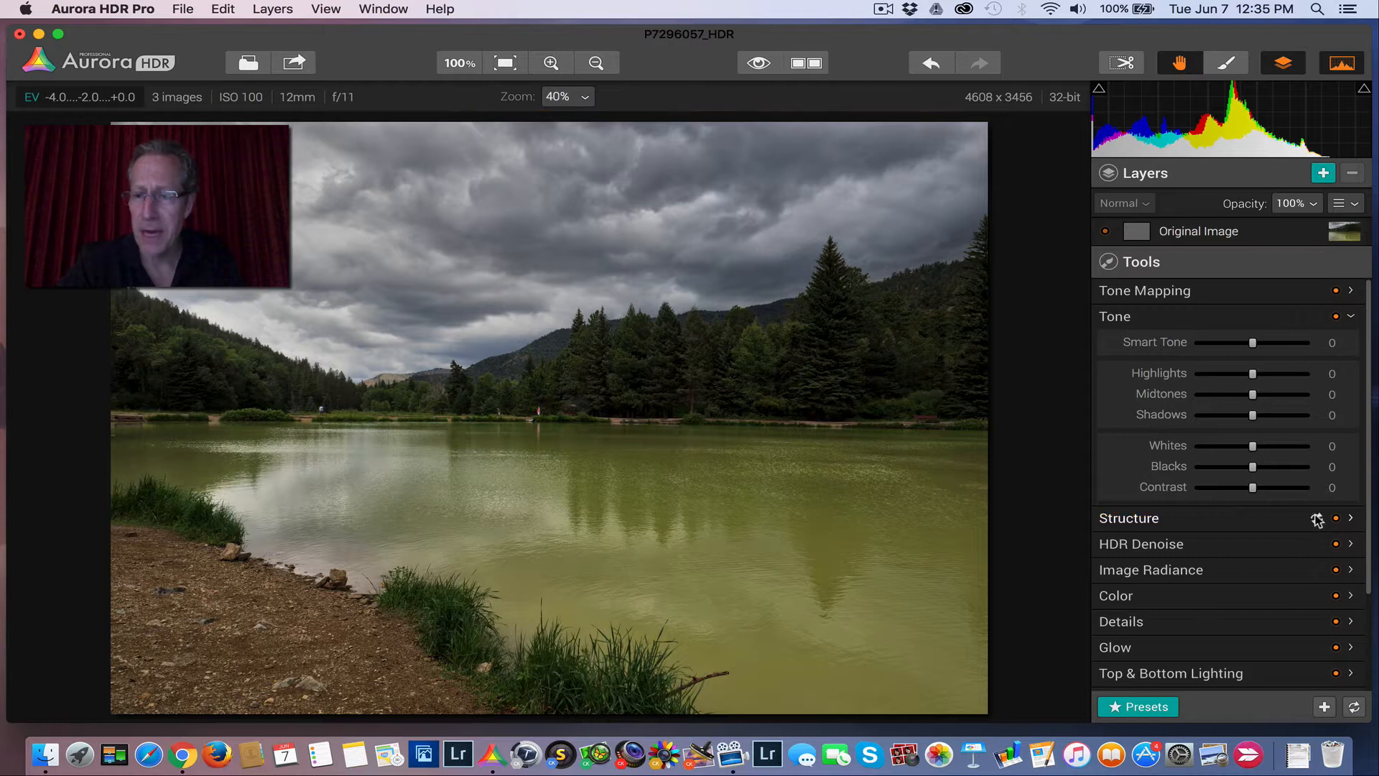
{"action": "left_click", "coordinate": [1184, 316]}
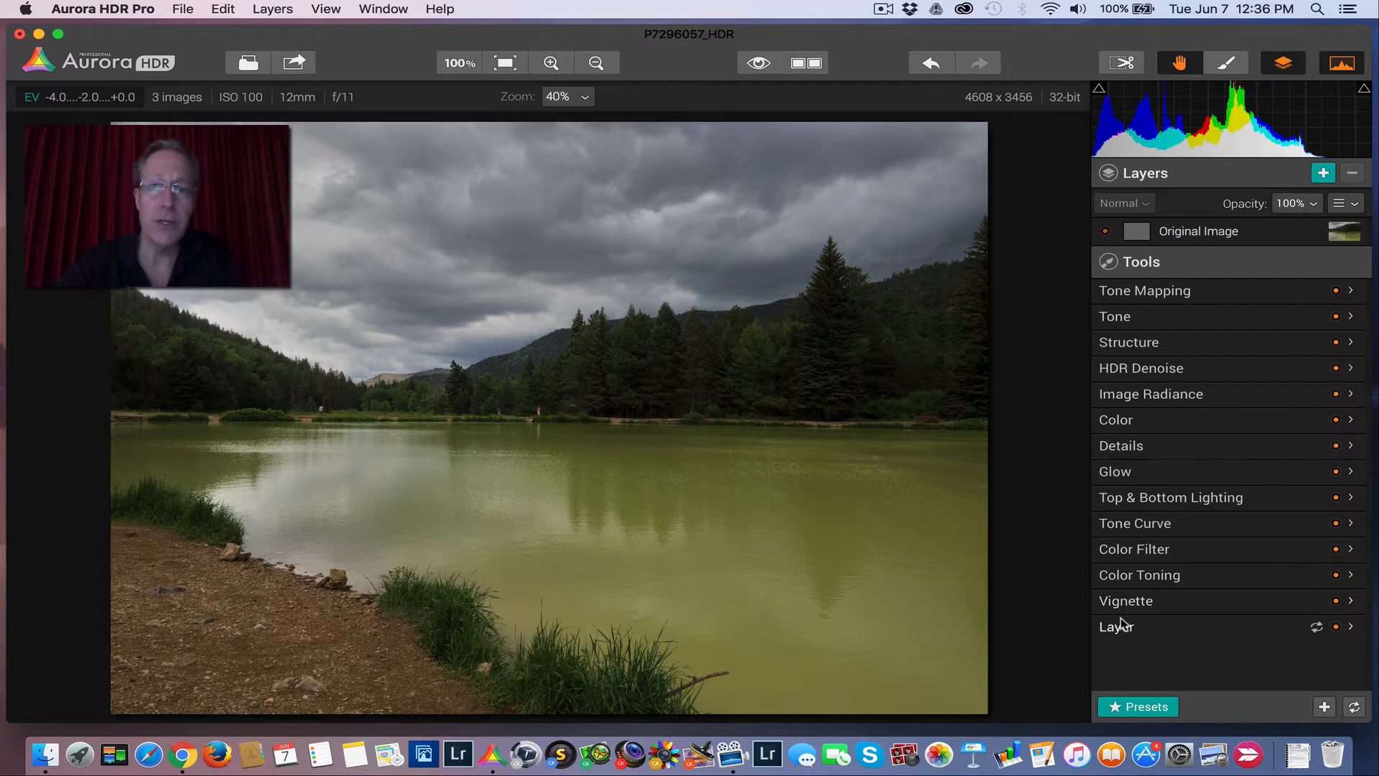
Step: Apply the Realistic Neutral preset from the Realistic HDR set to the original image and compare it with the unedited version
{"action": "left_click", "coordinate": [1131, 707]}
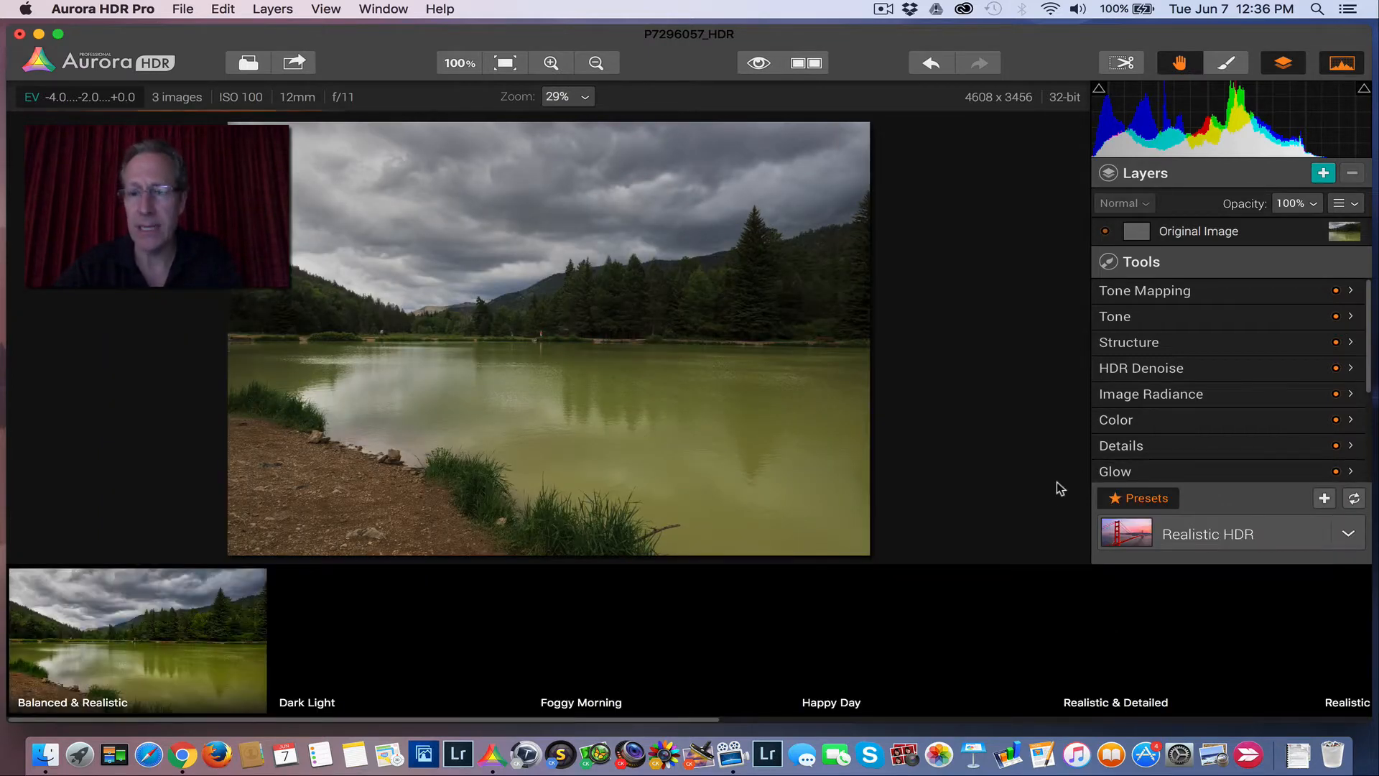
{"action": "scroll", "coordinate": [934, 596], "scroll_direction": "right", "scroll_amount": 15}
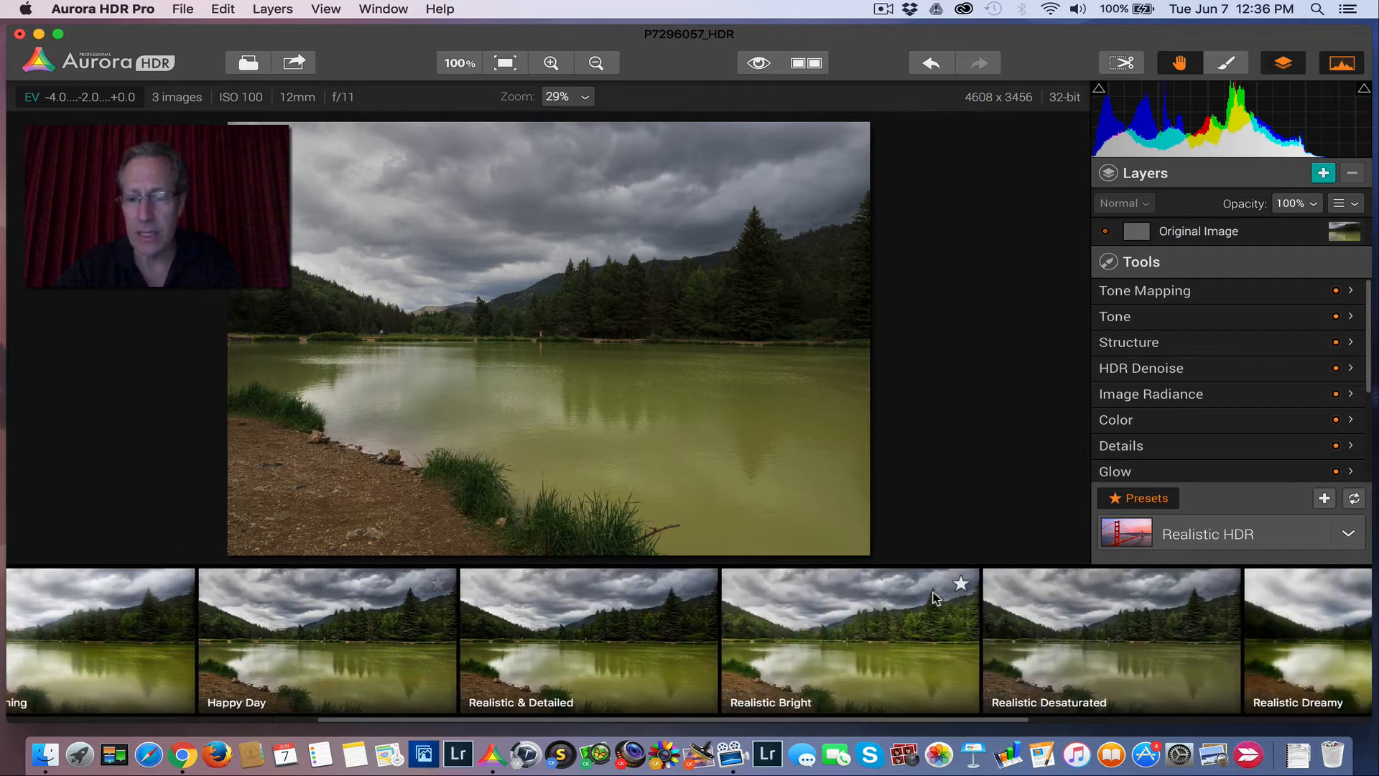
{"action": "scroll", "coordinate": [934, 597], "scroll_direction": "right", "scroll_amount": 3}
{"action": "left_click", "coordinate": [996, 653]}
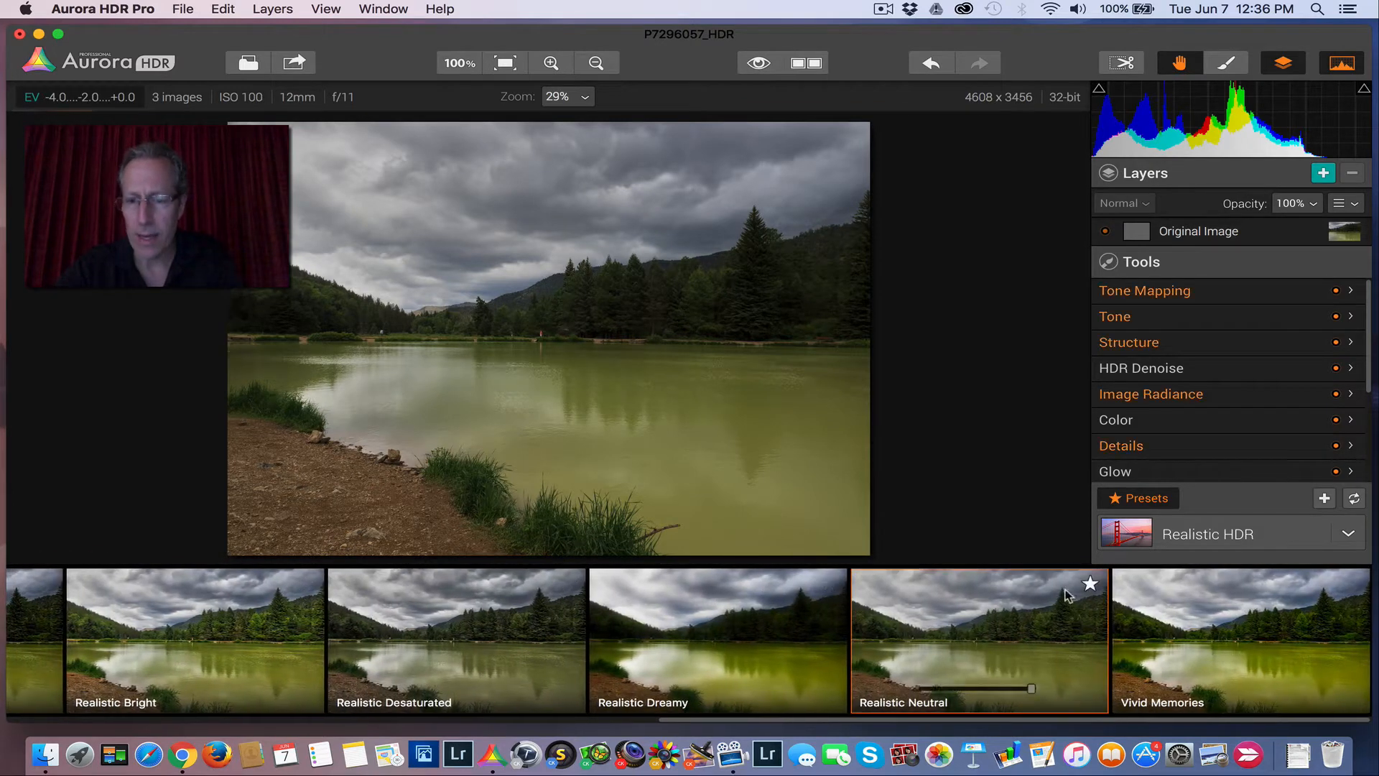
{"action": "left_click", "coordinate": [1150, 499]}
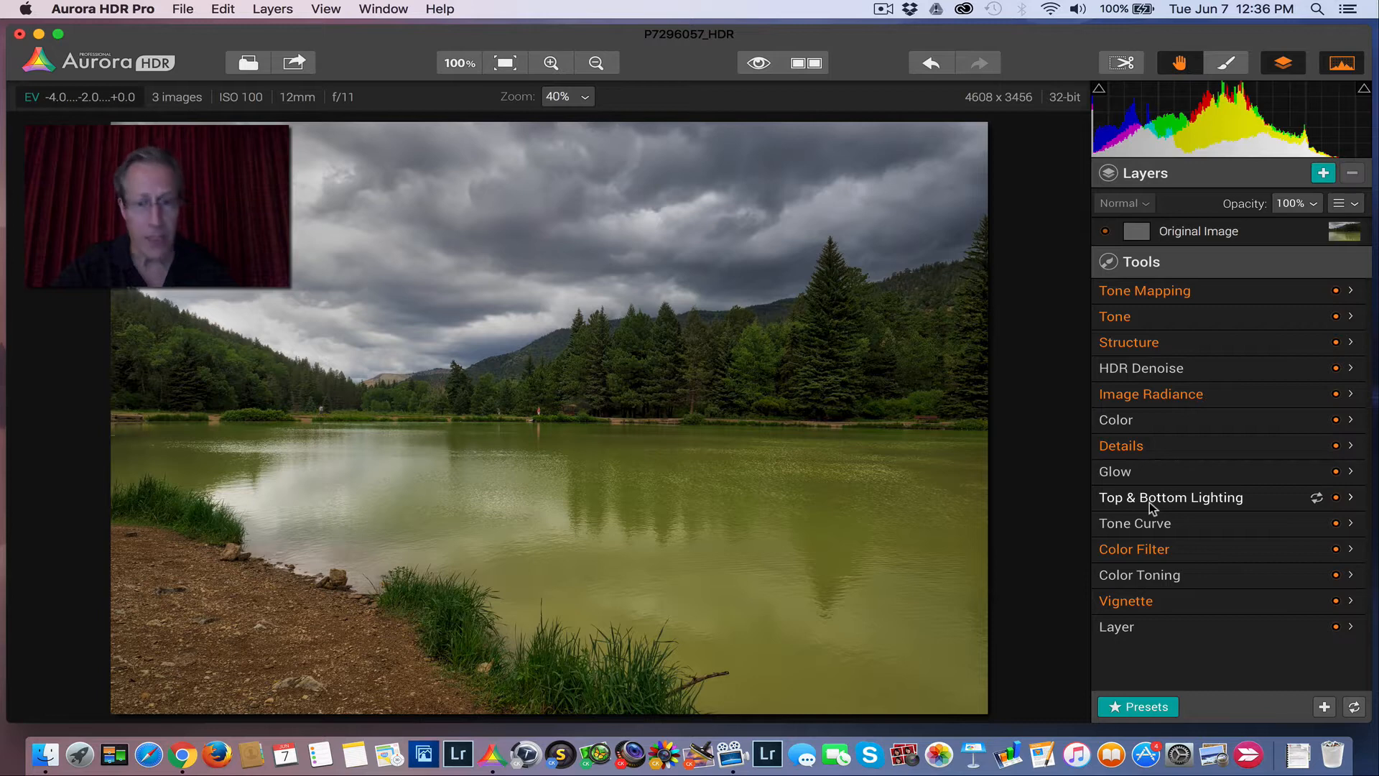
{"action": "left_click", "coordinate": [758, 64]}
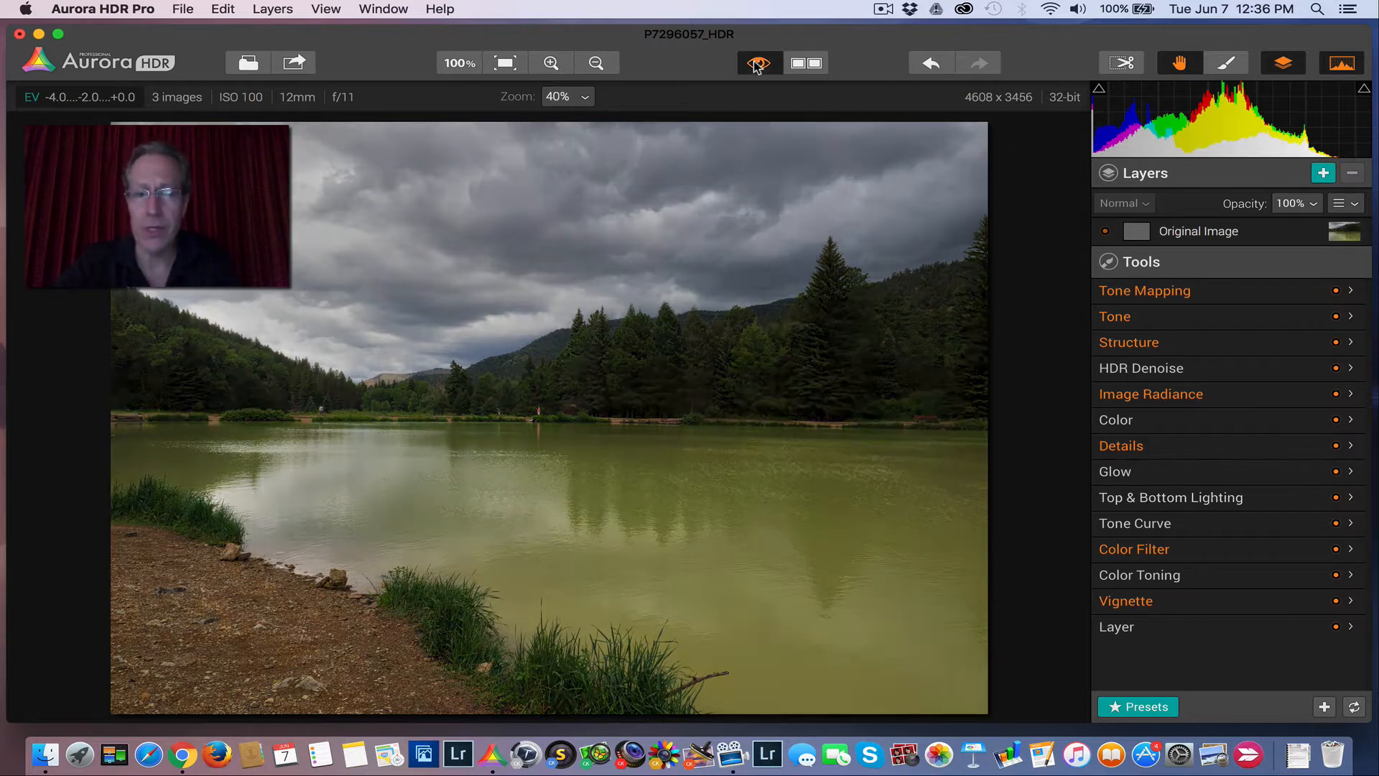
{"action": "left_click", "coordinate": [758, 63]}
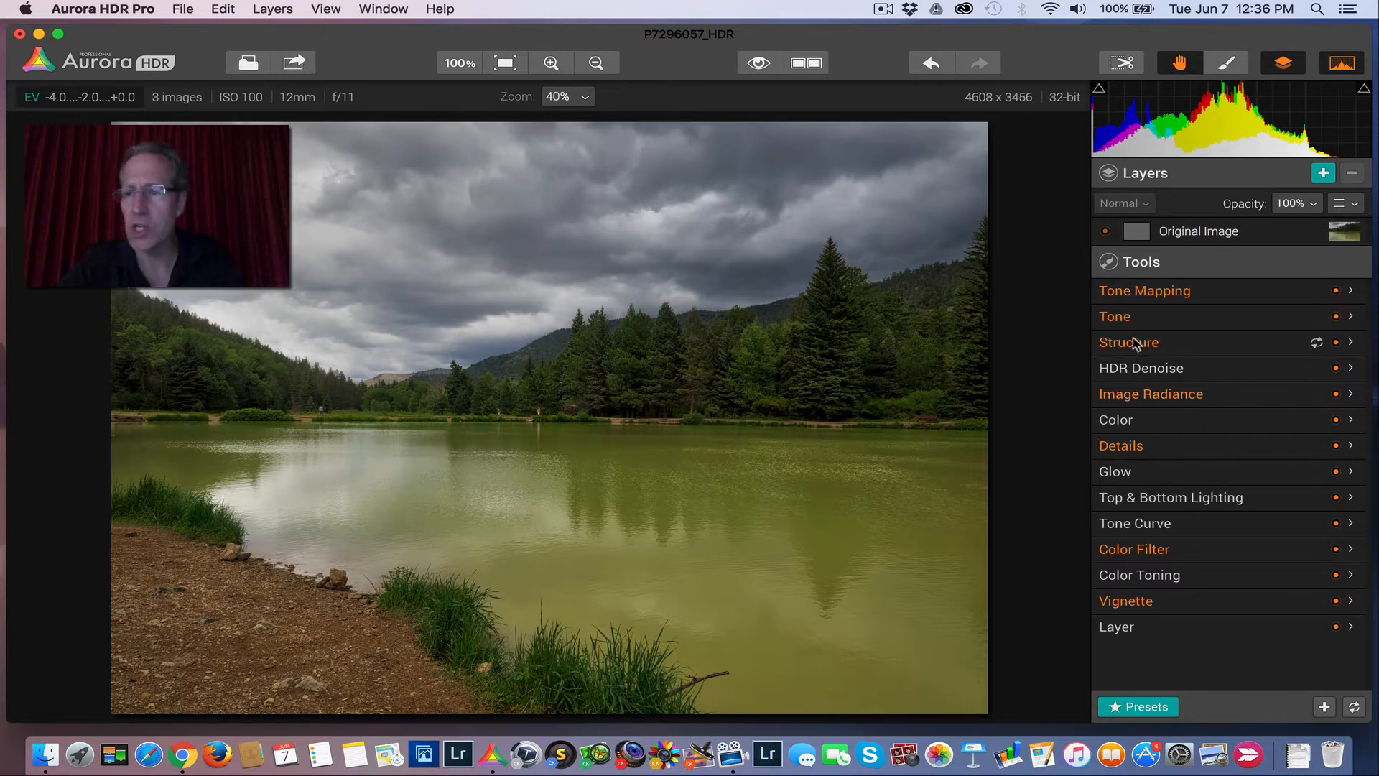
Step: Add a new layer above the original image and name it Realistic Dreamy
{"action": "left_click", "coordinate": [1324, 175]}
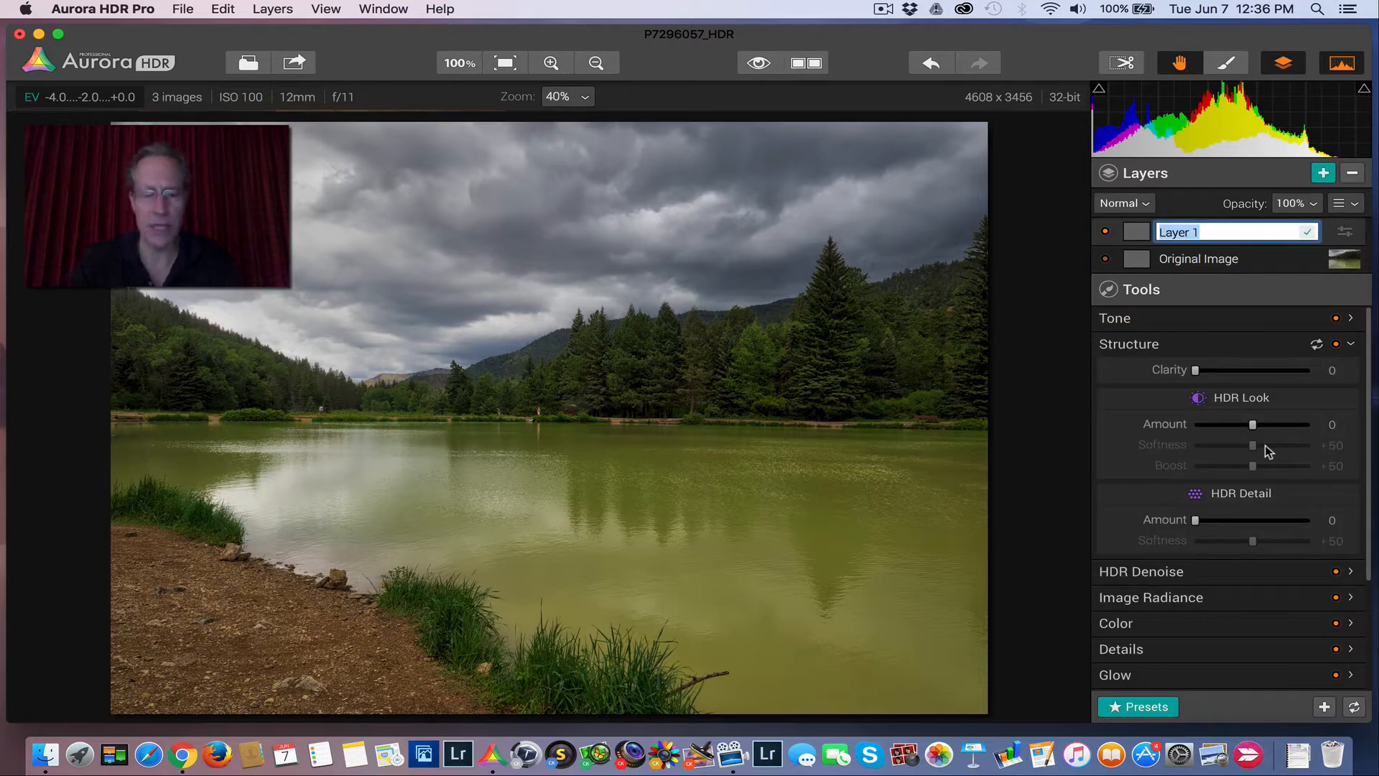
{"action": "type", "text": "Realistic D"}
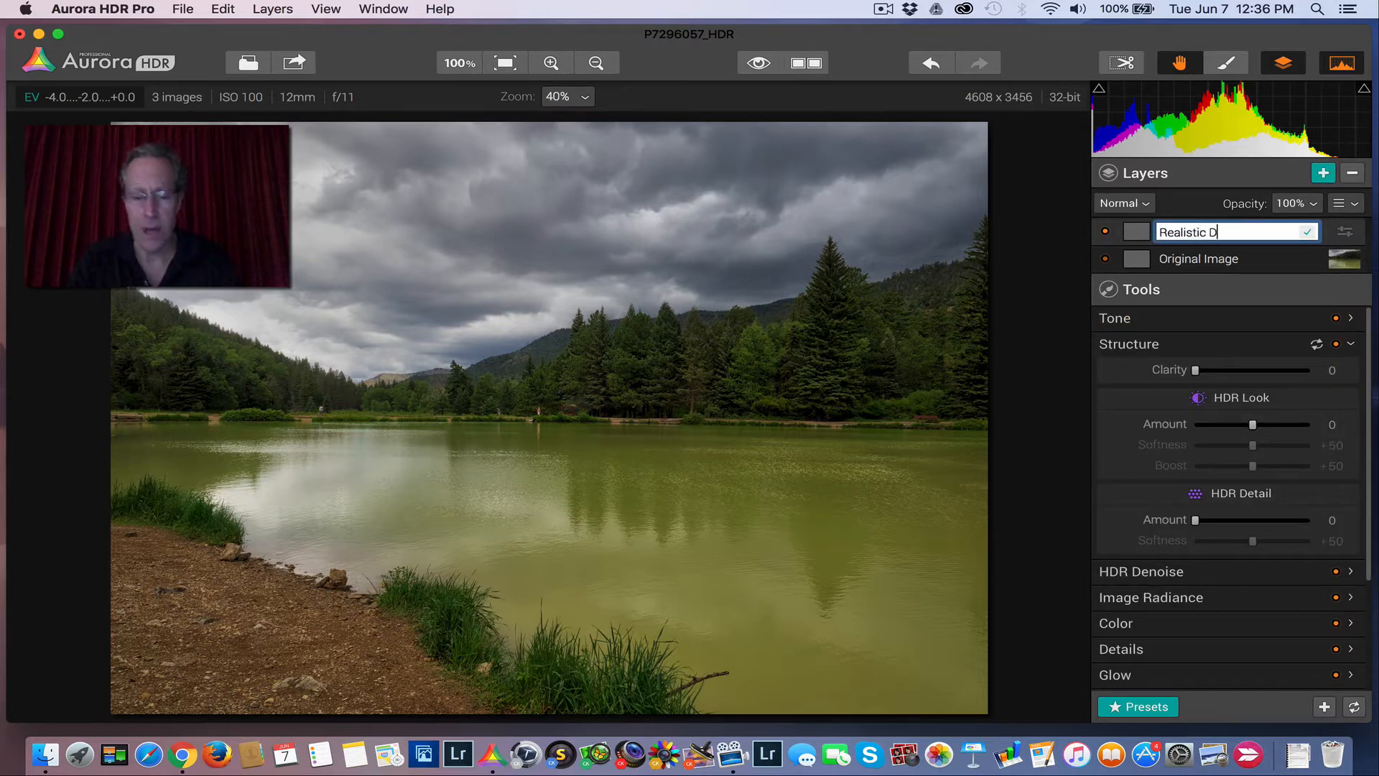
{"action": "type", "text": "reamy"}
{"action": "key", "text": "Return"}
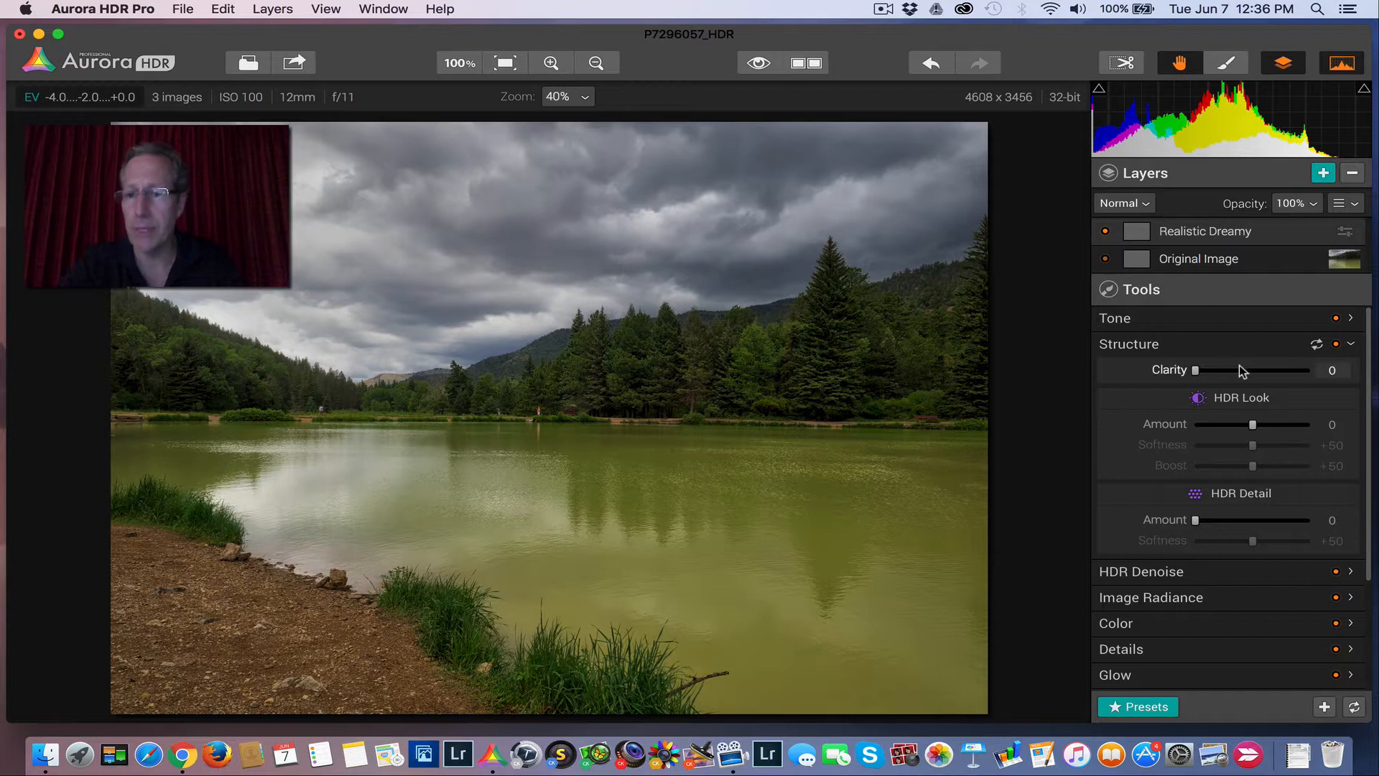
Step: Apply the Realistic Dreamy preset to the new layer and close the preset strip
{"action": "left_click", "coordinate": [1138, 707]}
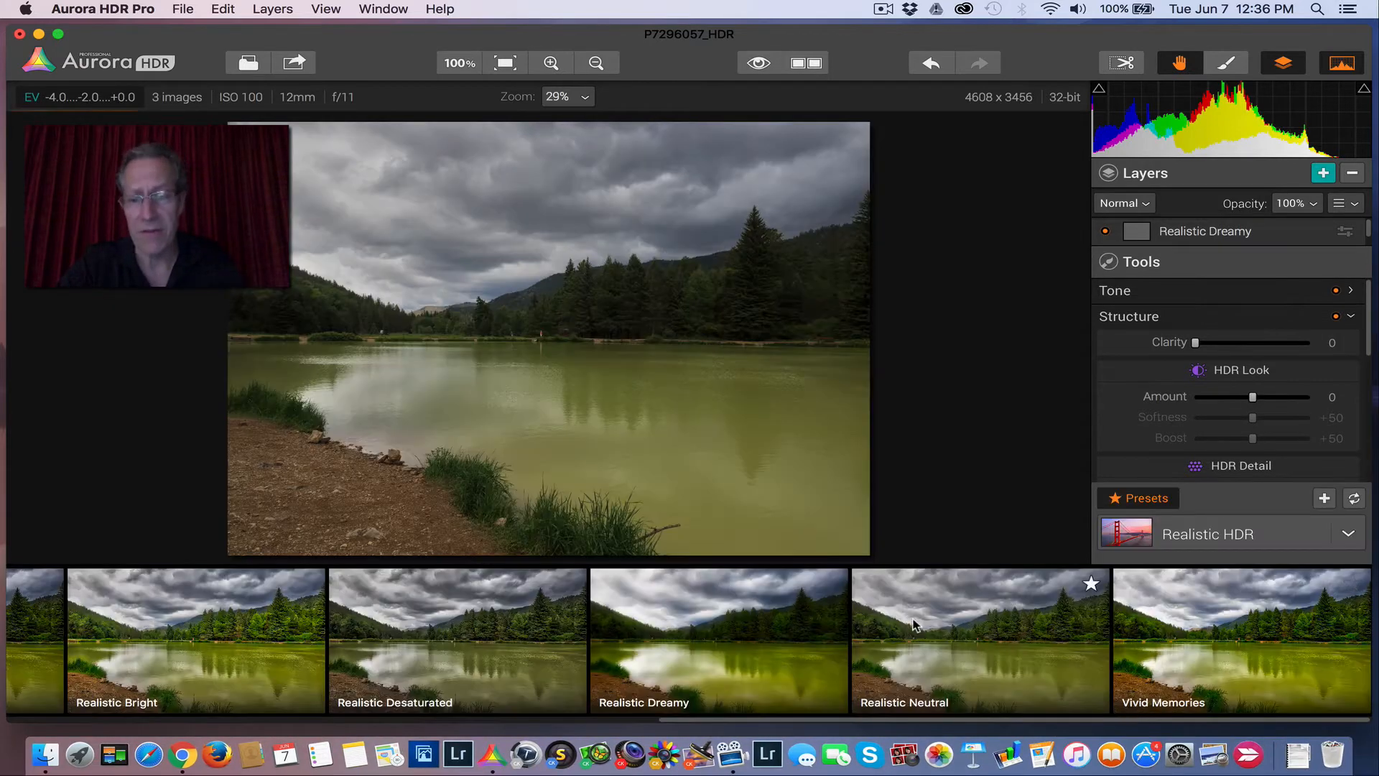
{"action": "left_click", "coordinate": [718, 640]}
{"action": "left_click", "coordinate": [1125, 499]}
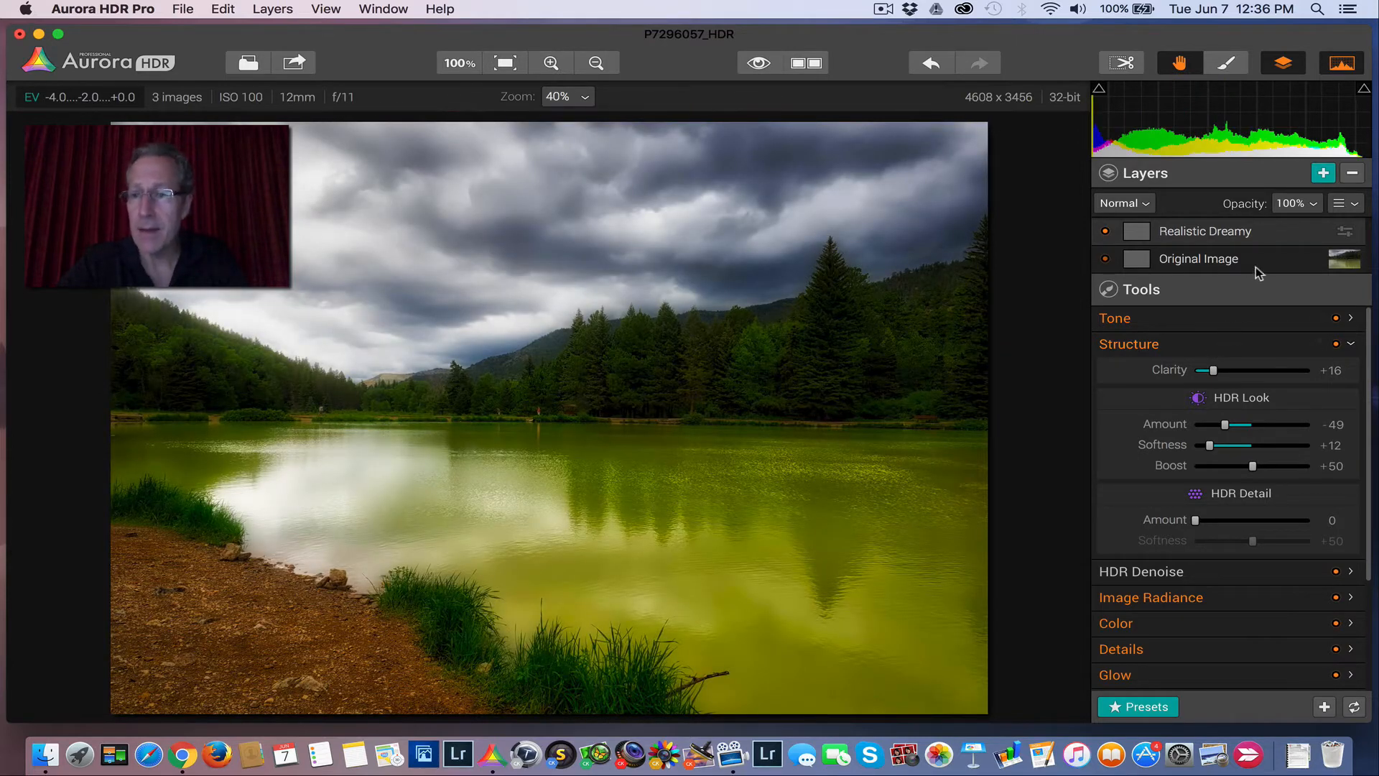
Step: Set up a masking brush with size 62 and opacity 100 for the Realistic Dreamy layer
{"action": "left_click", "coordinate": [1230, 67]}
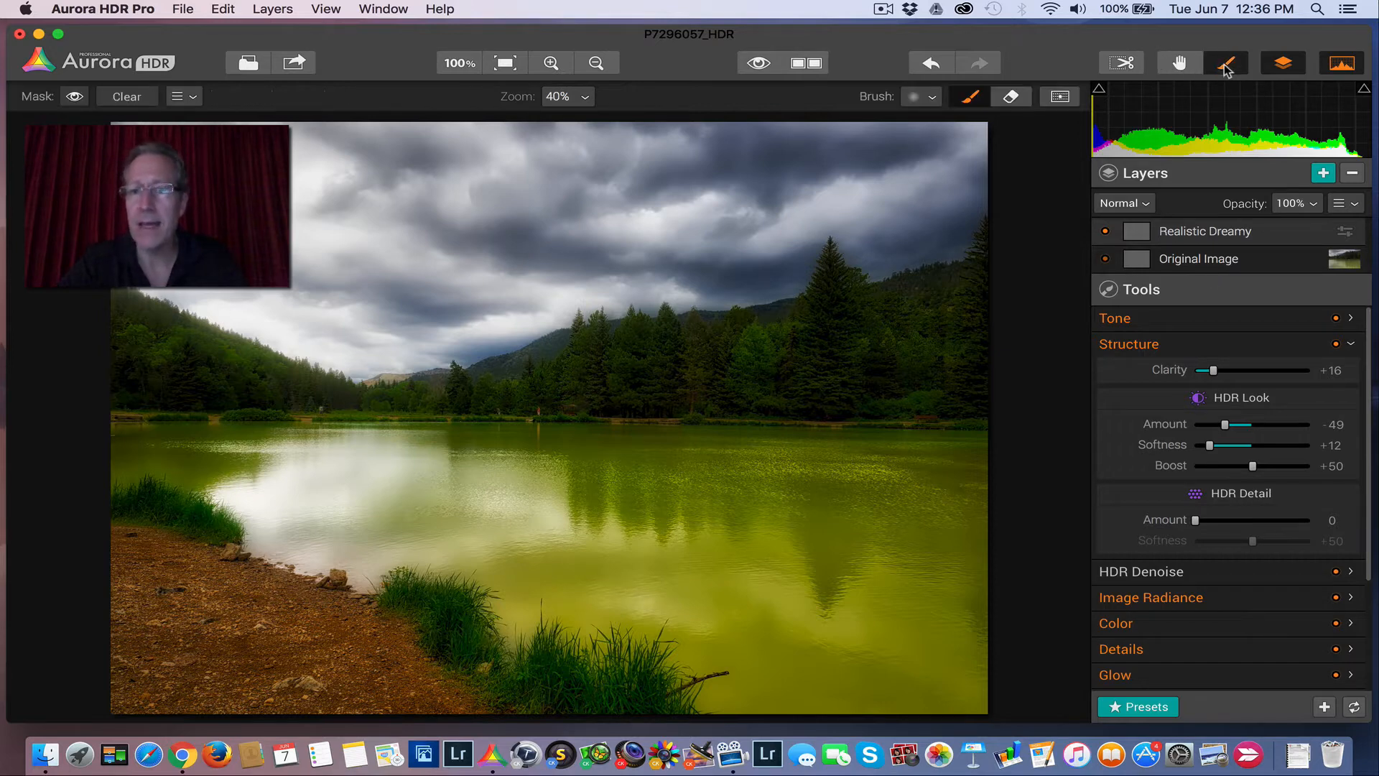
{"action": "left_click", "coordinate": [923, 96]}
{"action": "mouse_move", "coordinate": [942, 172]}
{"action": "left_mouse_down"}
{"action": "mouse_move", "coordinate": [995, 174]}
{"action": "mouse_move", "coordinate": [908, 150]}
{"action": "left_mouse_up"}
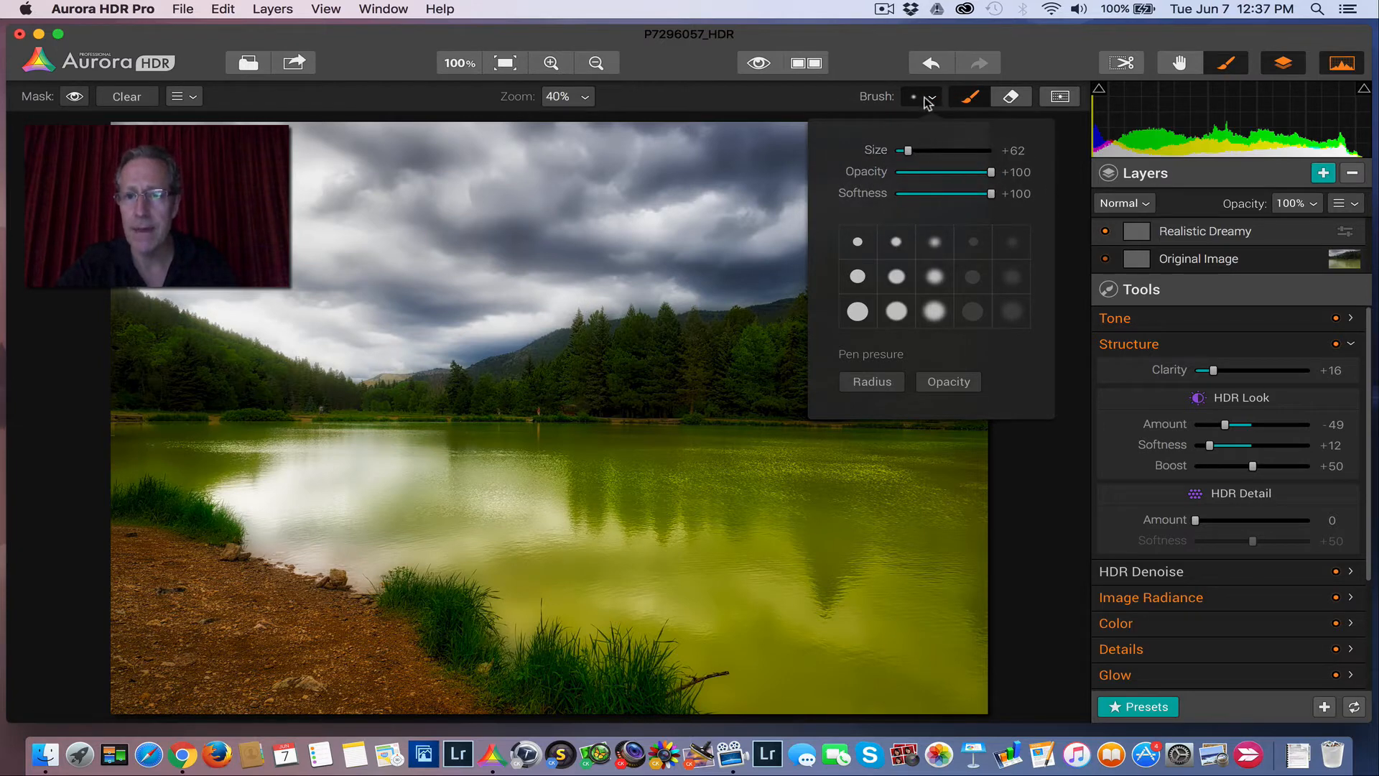
{"action": "left_click", "coordinate": [924, 97]}
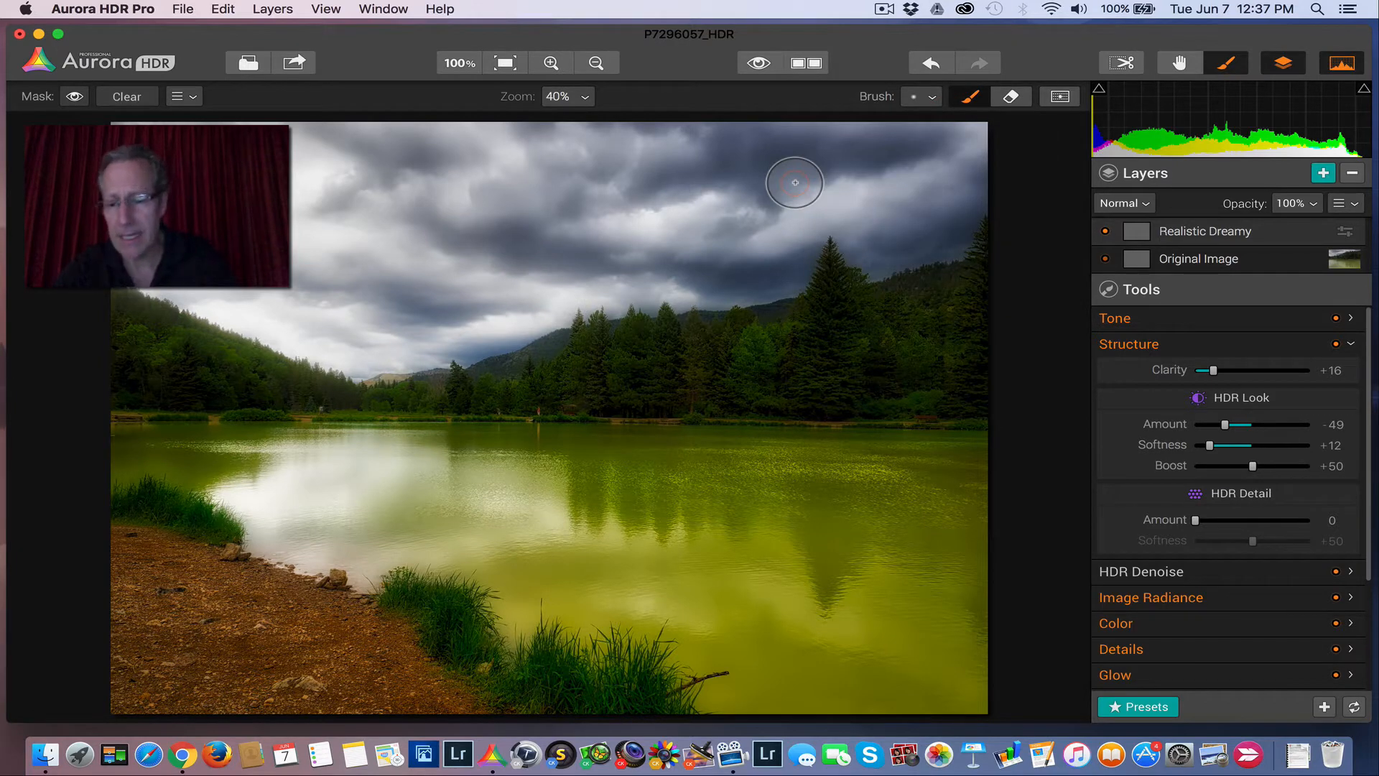
Step: Paint the Realistic Dreamy effect into the trees, hillsides and shoreline grass, using a smaller brush for the finer areas
{"action": "mouse_move", "coordinate": [837, 350]}
{"action": "left_mouse_down"}
{"action": "mouse_move", "coordinate": [992, 304]}
{"action": "mouse_move", "coordinate": [900, 329]}
{"action": "mouse_move", "coordinate": [946, 328]}
{"action": "mouse_move", "coordinate": [956, 402]}
{"action": "mouse_move", "coordinate": [726, 407]}
{"action": "mouse_move", "coordinate": [824, 336]}
{"action": "mouse_move", "coordinate": [692, 363]}
{"action": "mouse_move", "coordinate": [613, 359]}
{"action": "mouse_move", "coordinate": [549, 383]}
{"action": "mouse_move", "coordinate": [664, 392]}
{"action": "mouse_move", "coordinate": [536, 379]}
{"action": "left_mouse_up"}
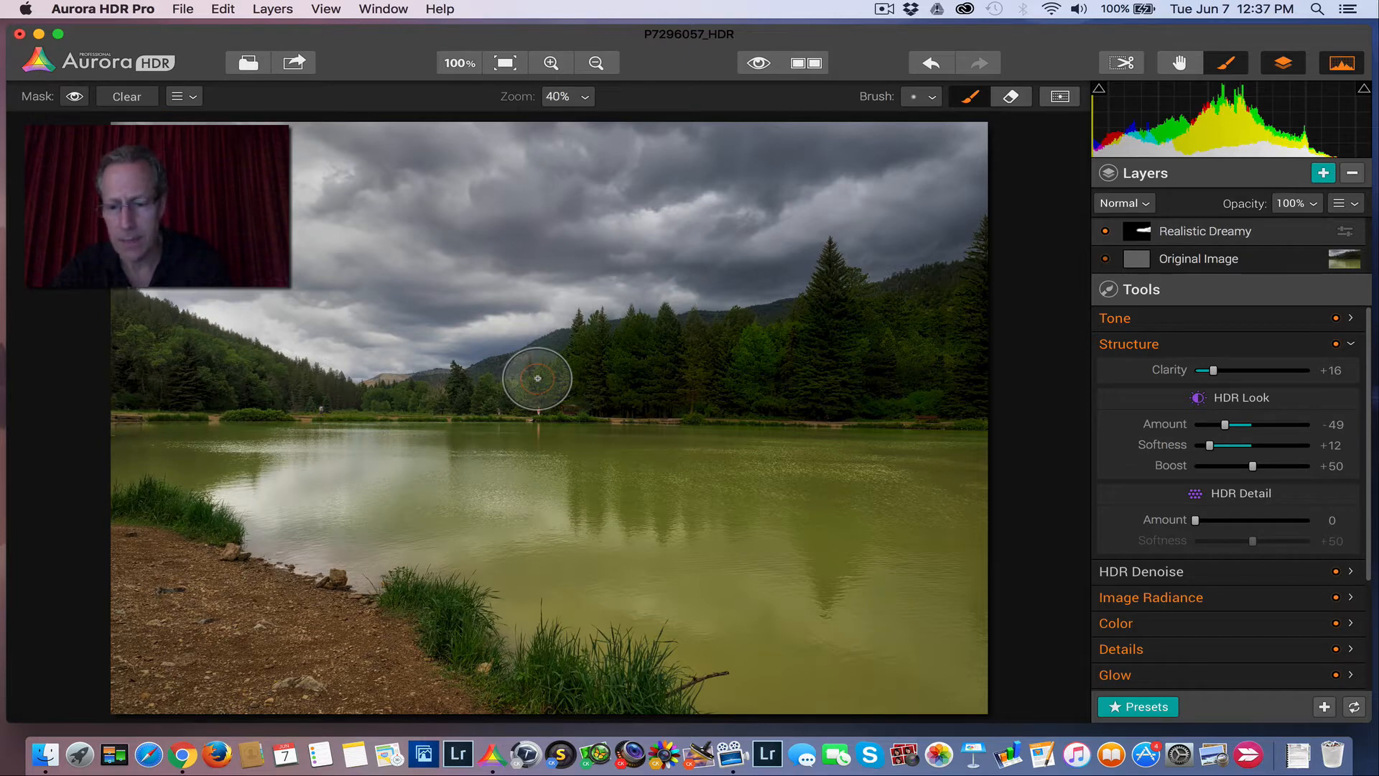
{"action": "key", "text": "bracketleft"}
{"action": "key", "text": "bracketleft"}
{"action": "mouse_move", "coordinate": [542, 372]}
{"action": "left_mouse_down"}
{"action": "mouse_move", "coordinate": [403, 394]}
{"action": "mouse_move", "coordinate": [500, 403]}
{"action": "mouse_move", "coordinate": [545, 364]}
{"action": "mouse_move", "coordinate": [689, 349]}
{"action": "left_mouse_up"}
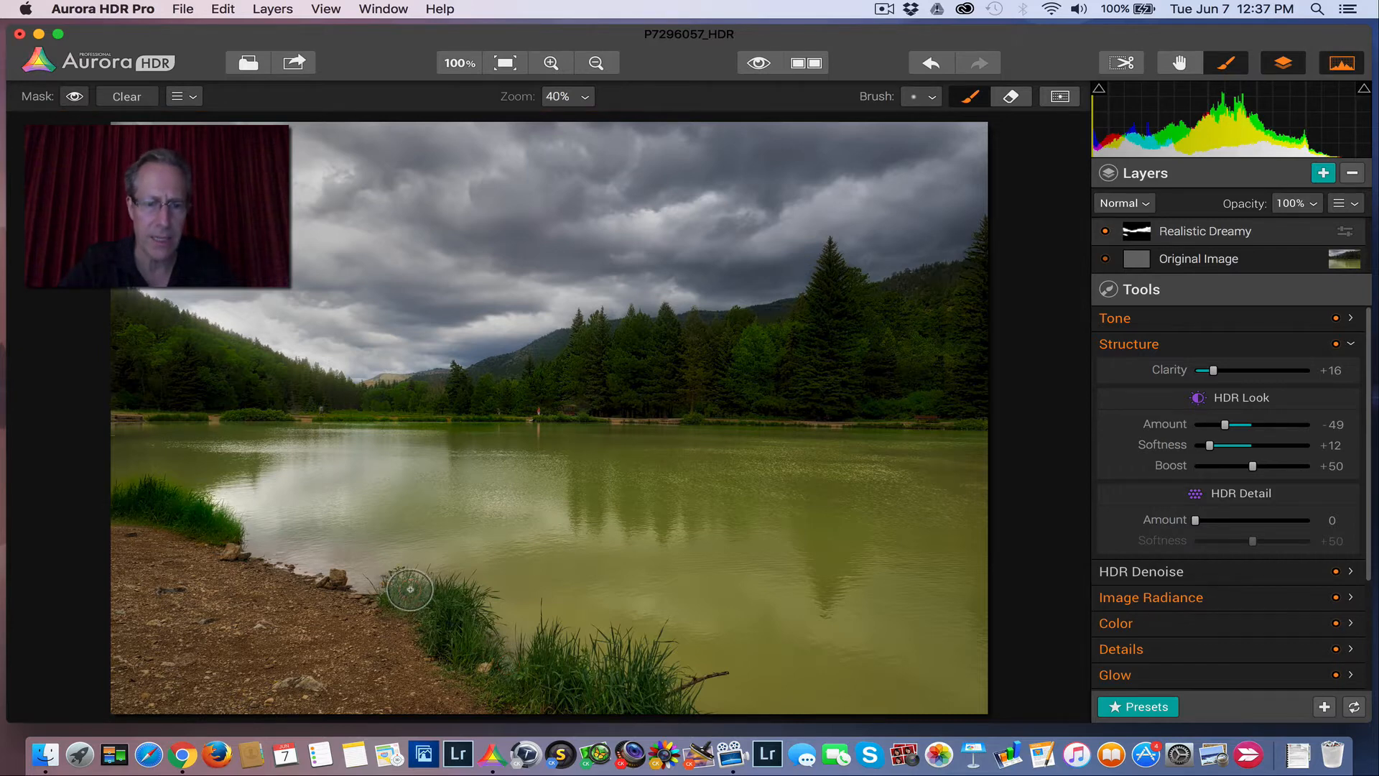
{"action": "mouse_move", "coordinate": [410, 589]}
{"action": "left_mouse_down"}
{"action": "mouse_move", "coordinate": [474, 616]}
{"action": "mouse_move", "coordinate": [421, 584]}
{"action": "mouse_move", "coordinate": [479, 607]}
{"action": "mouse_move", "coordinate": [430, 623]}
{"action": "left_mouse_up"}
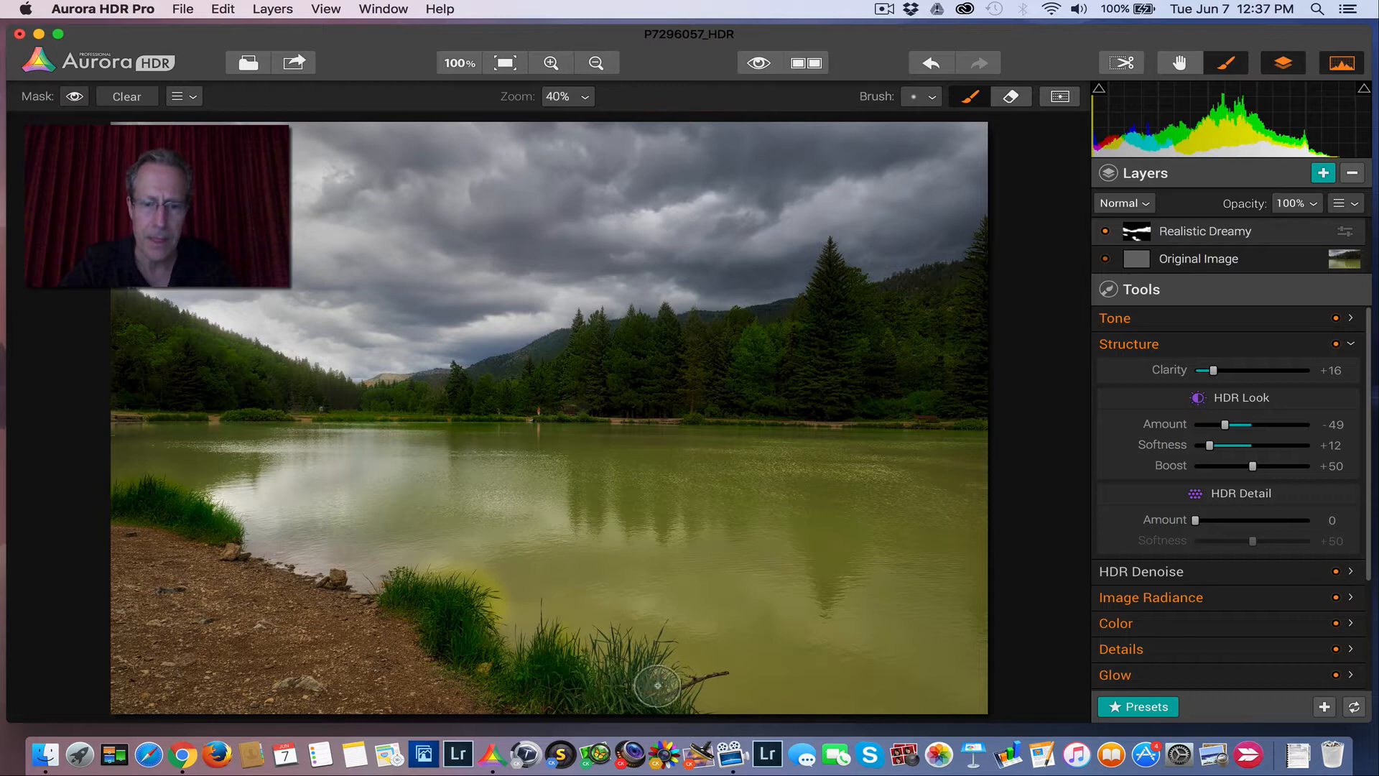
{"action": "mouse_move", "coordinate": [657, 686]}
{"action": "left_mouse_down"}
{"action": "mouse_move", "coordinate": [646, 672]}
{"action": "mouse_move", "coordinate": [576, 690]}
{"action": "mouse_move", "coordinate": [679, 701]}
{"action": "left_mouse_up"}
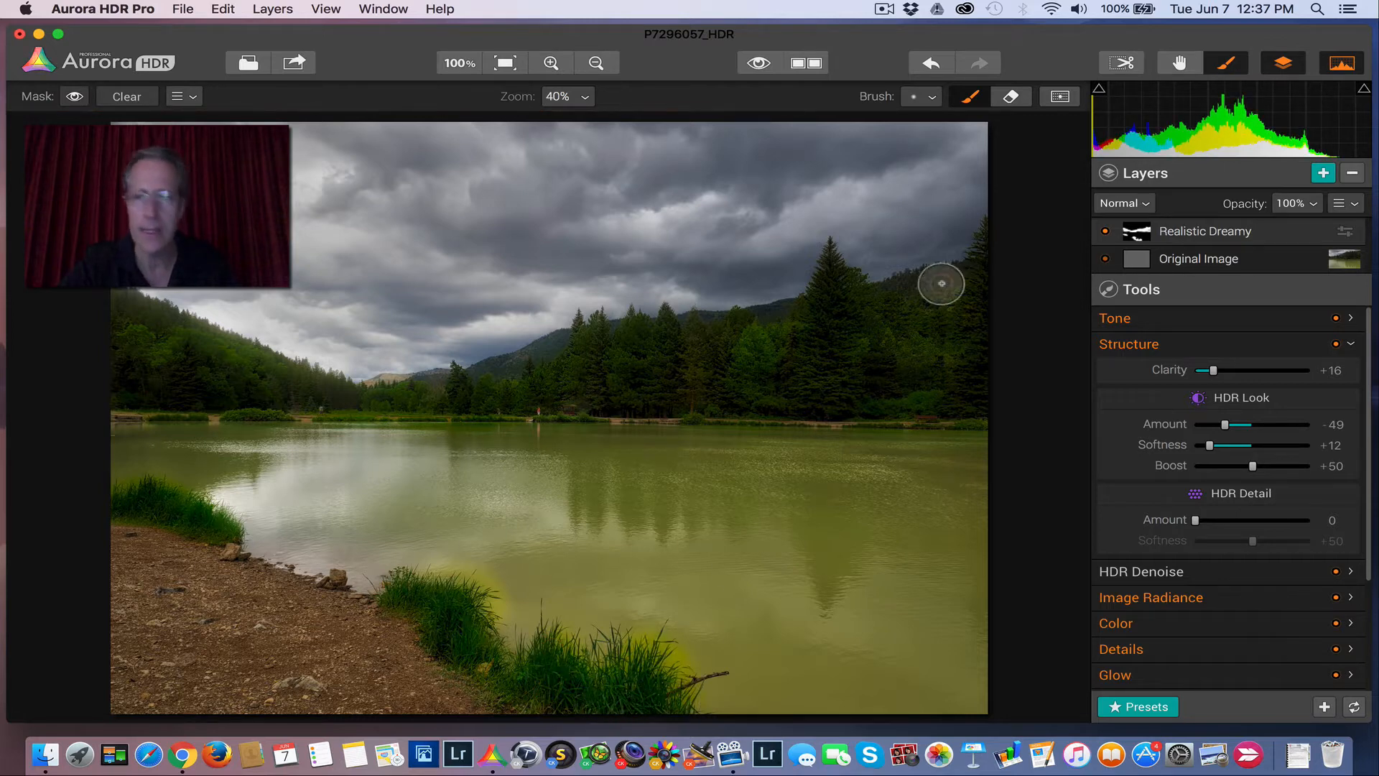
Step: Erase the mask spill around the foreground grass with a smaller brush, and compare the edit with the original image
{"action": "left_click", "coordinate": [1009, 97]}
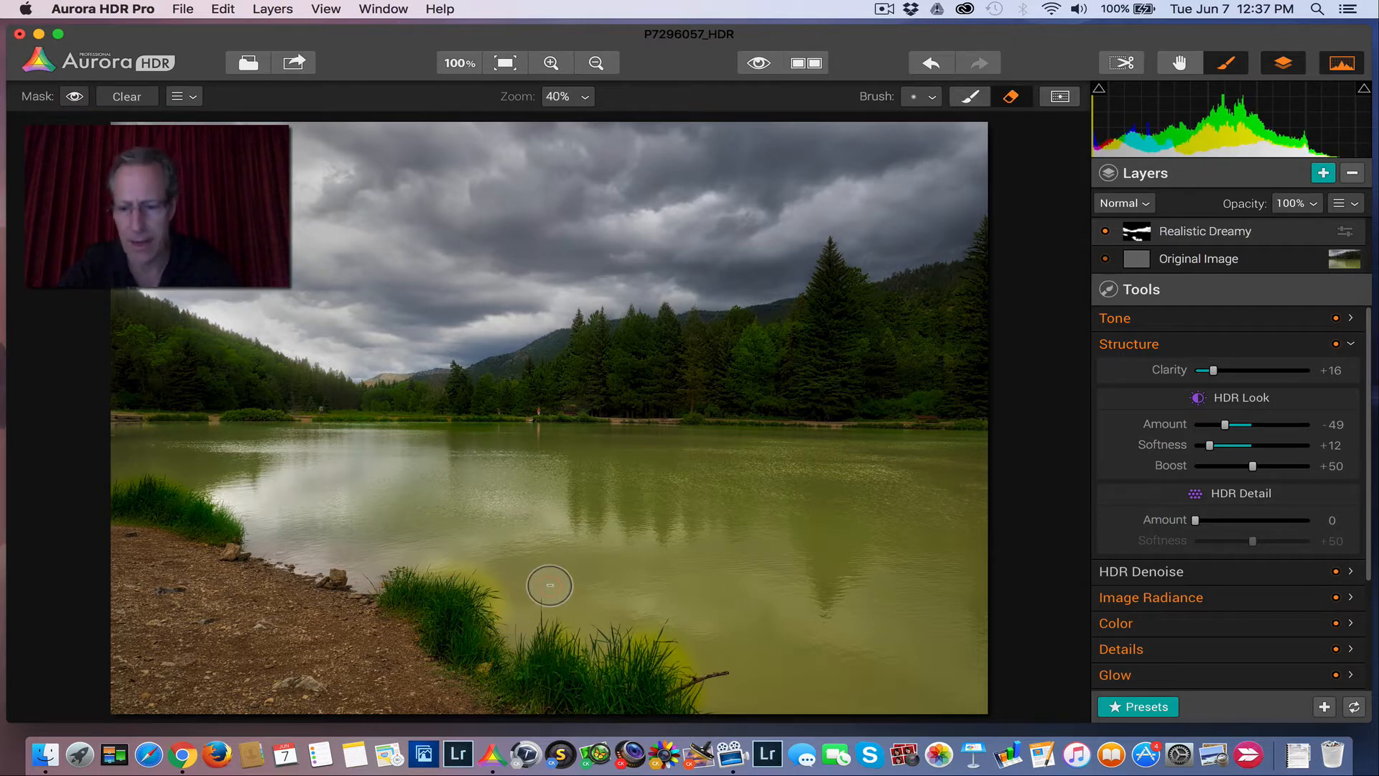
{"action": "key", "text": "bracketleft"}
{"action": "key", "text": "bracketleft"}
{"action": "mouse_move", "coordinate": [436, 575]}
{"action": "left_mouse_down"}
{"action": "mouse_move", "coordinate": [483, 577]}
{"action": "mouse_move", "coordinate": [498, 614]}
{"action": "mouse_move", "coordinate": [498, 588]}
{"action": "mouse_move", "coordinate": [459, 571]}
{"action": "mouse_move", "coordinate": [601, 650]}
{"action": "mouse_move", "coordinate": [657, 636]}
{"action": "mouse_move", "coordinate": [706, 713]}
{"action": "left_mouse_up"}
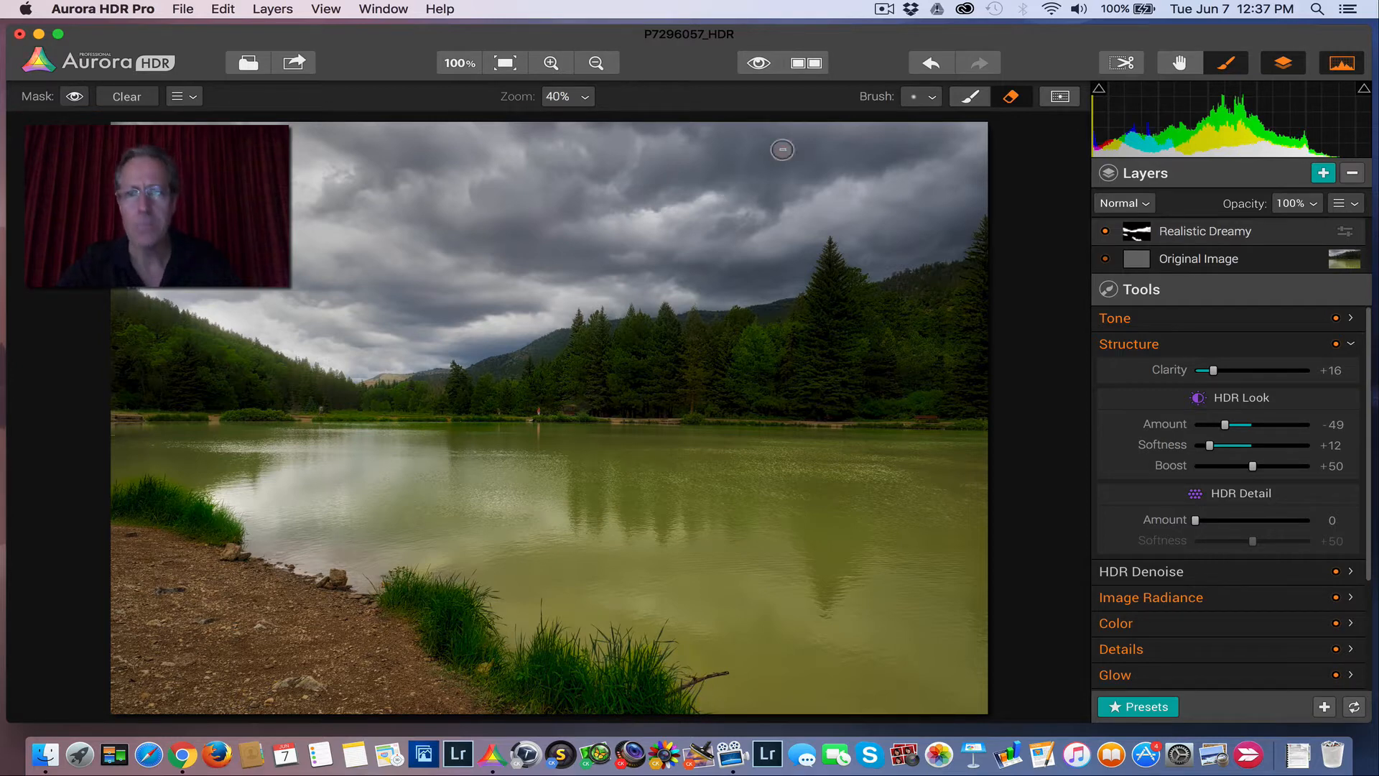
{"action": "left_click", "coordinate": [979, 101]}
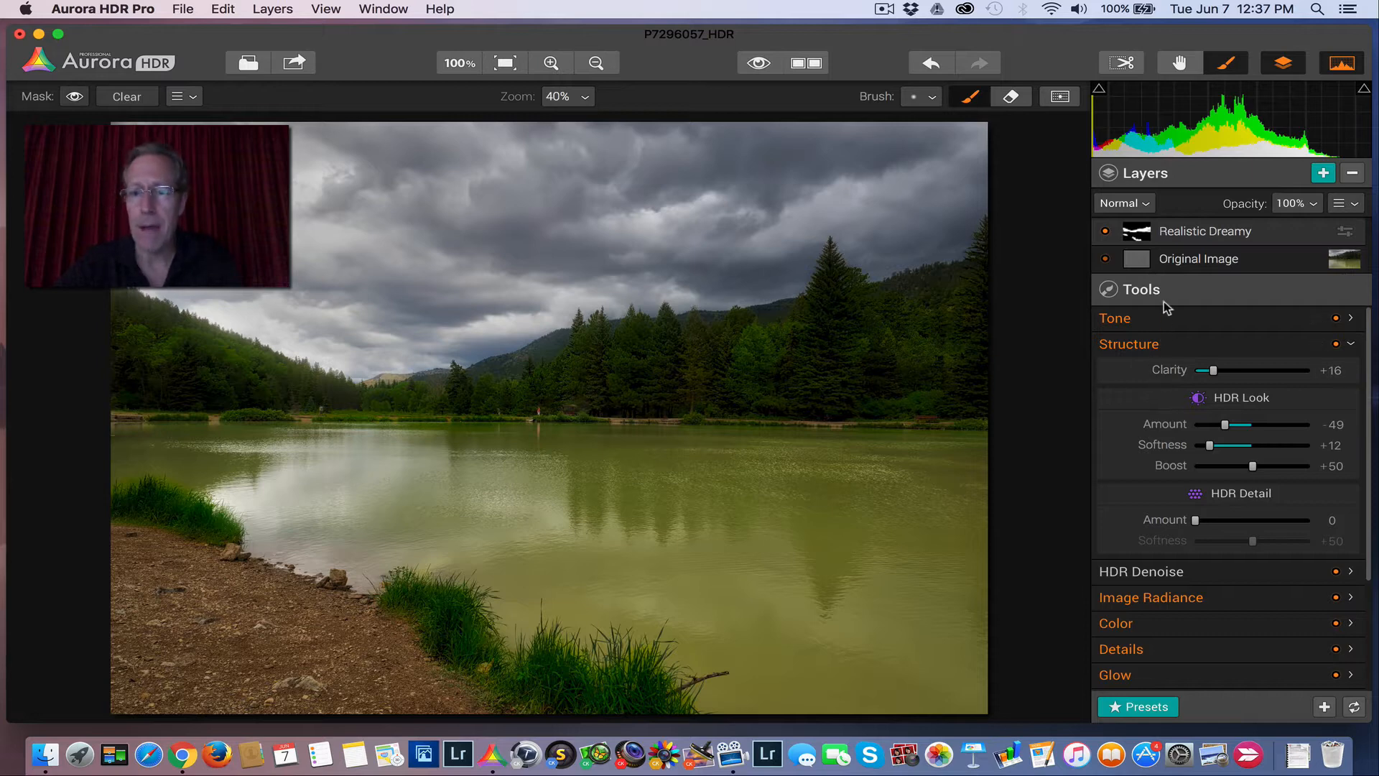
{"action": "left_click", "coordinate": [759, 63]}
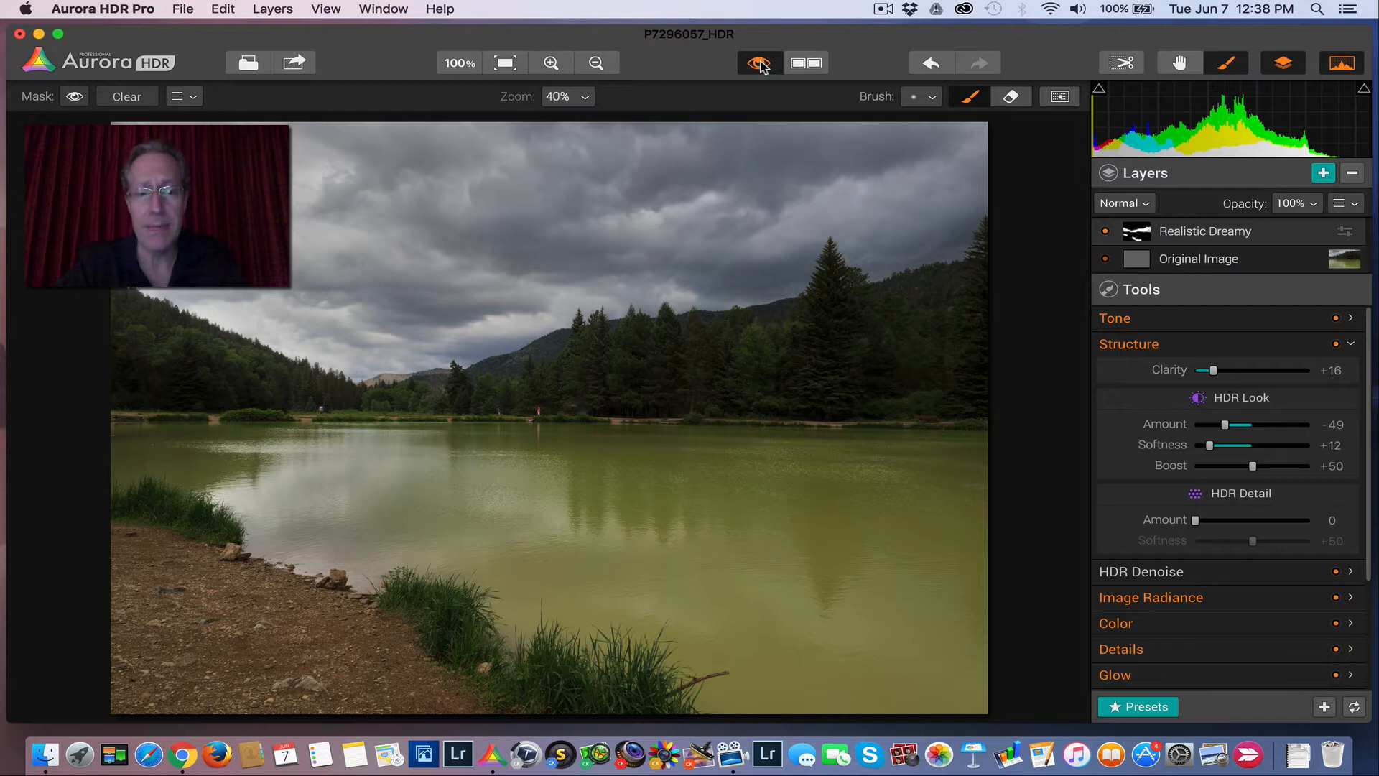
{"action": "left_click", "coordinate": [761, 65]}
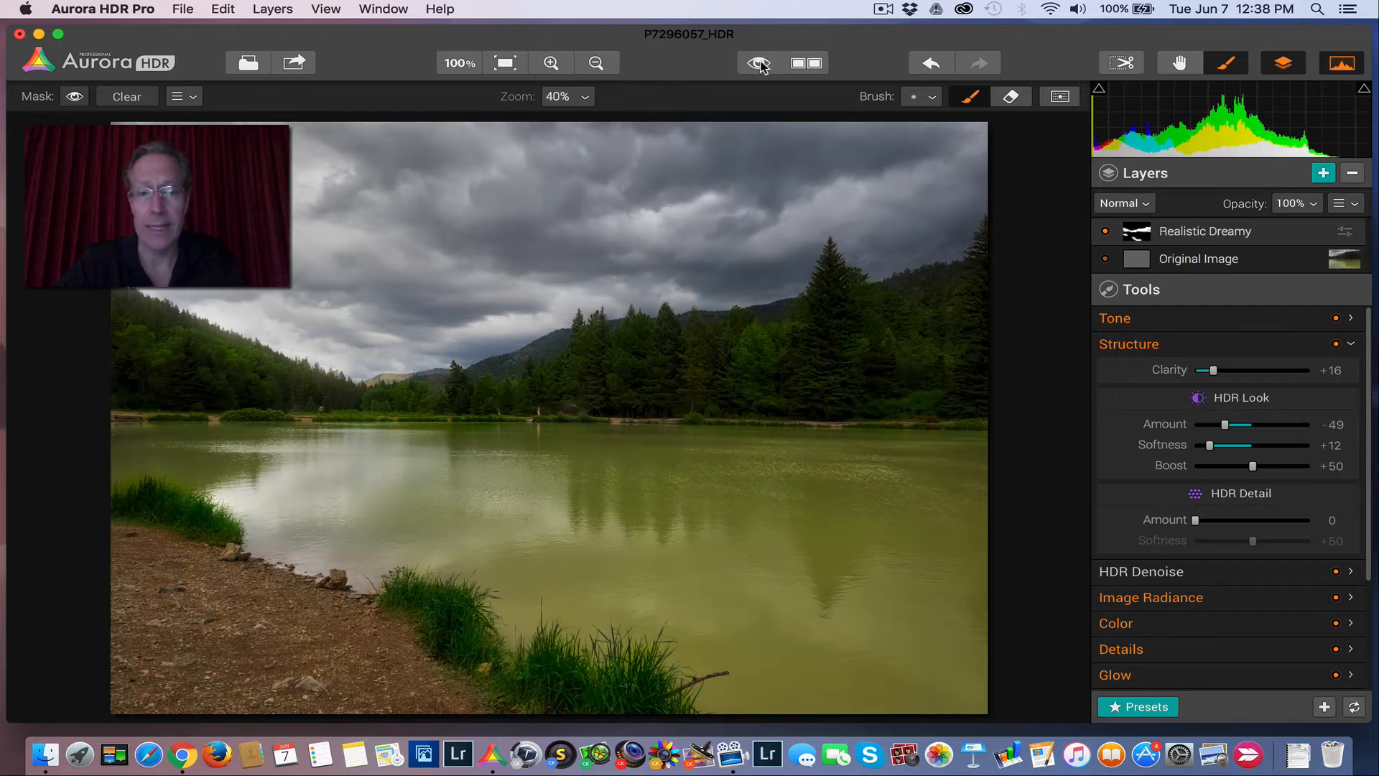
Step: Add another layer on top of the stack and name it Water and sky
{"action": "left_click", "coordinate": [1323, 173]}
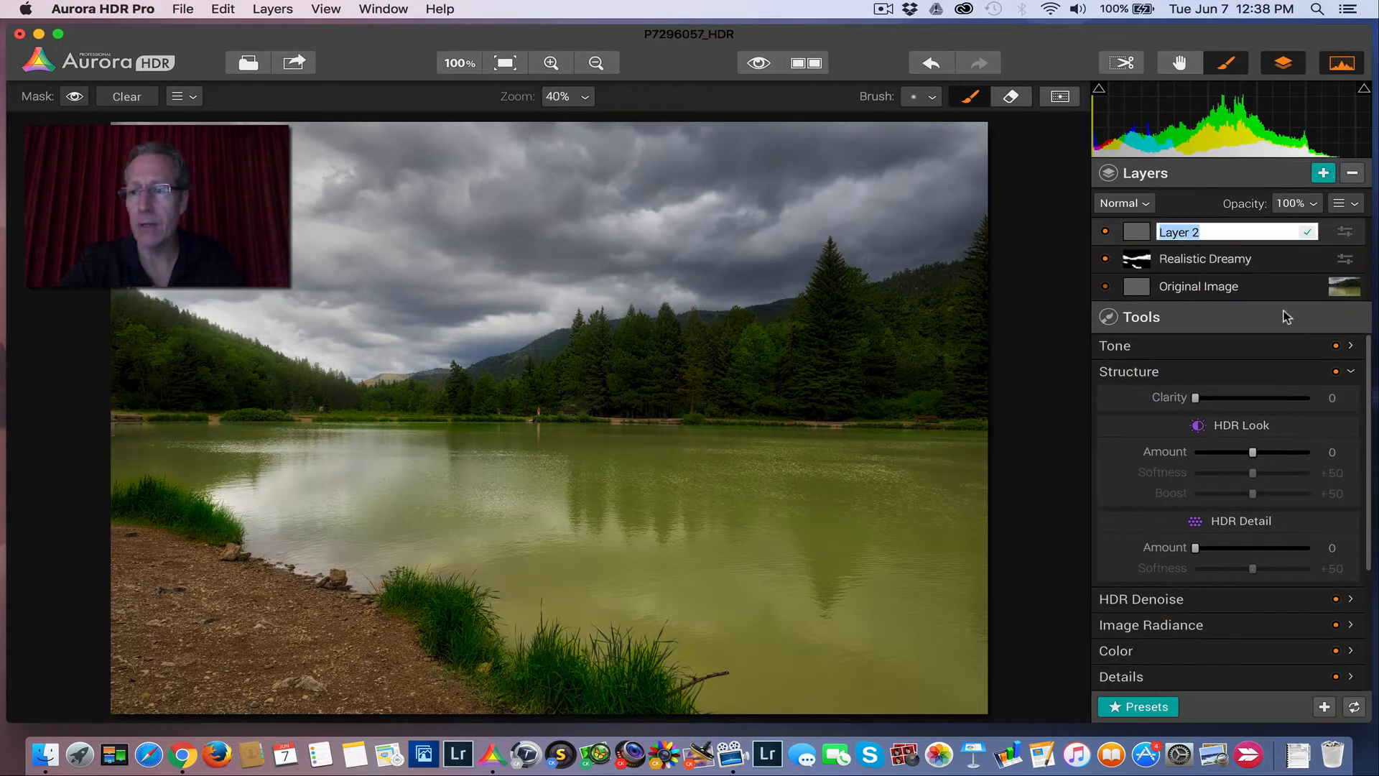
{"action": "type", "text": "Water "}
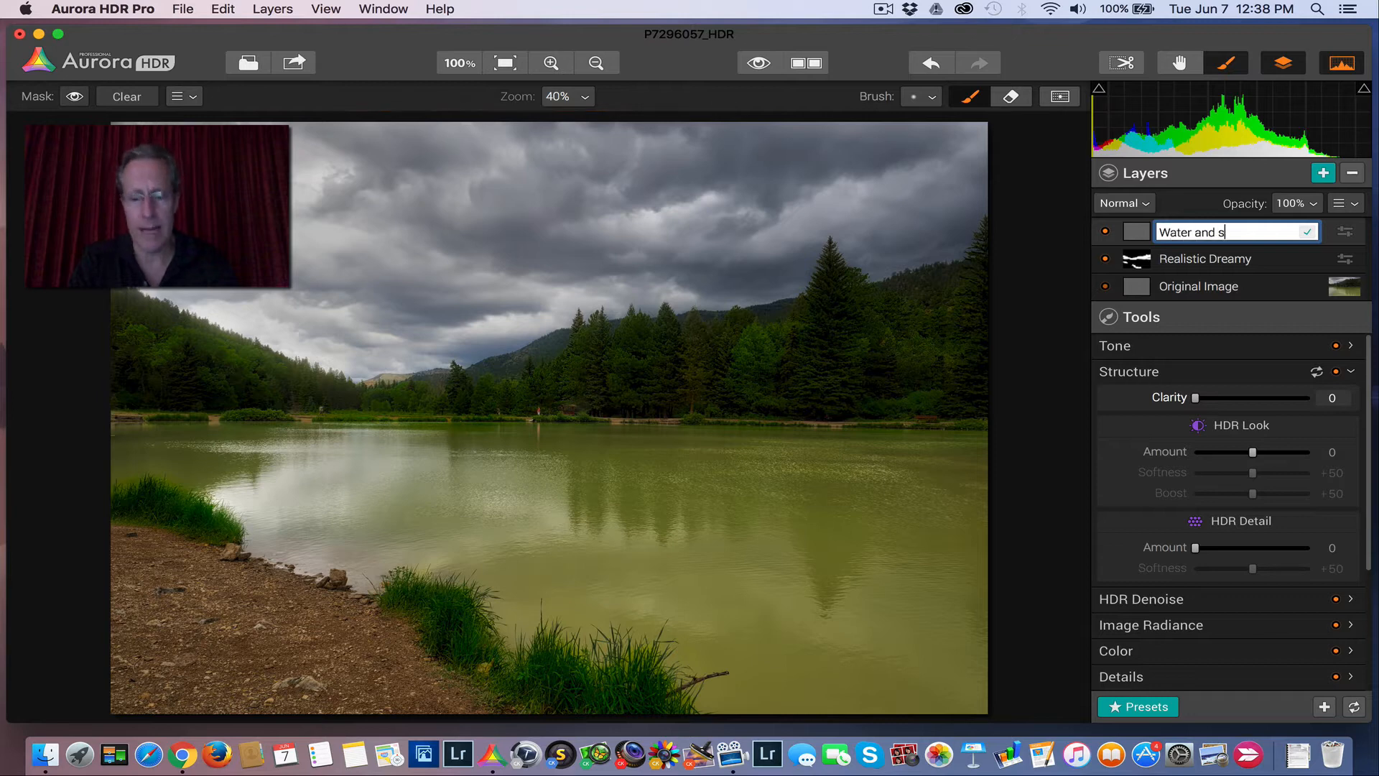
{"action": "type", "text": "and sky"}
{"action": "key", "text": "Return"}
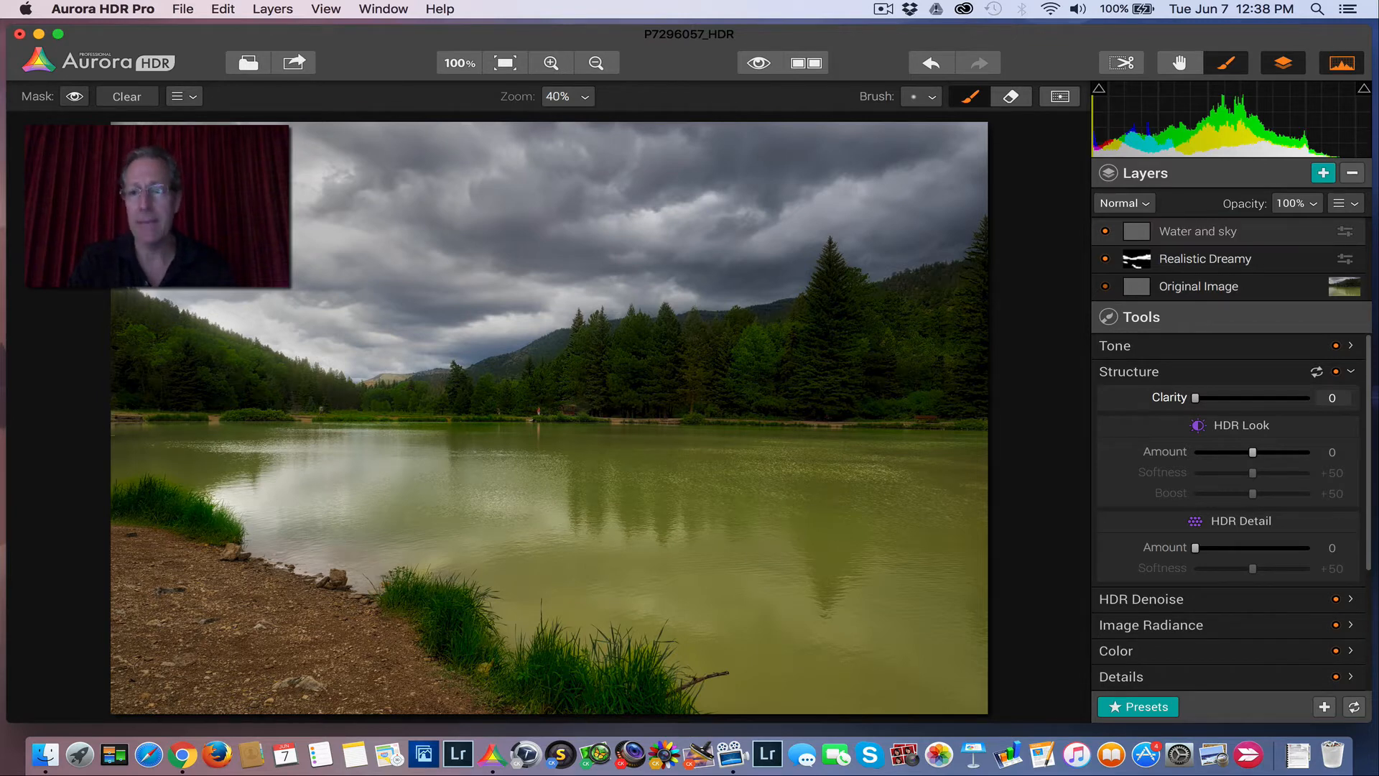
Step: Apply the second Color Toning preset, grey and blue, to the Water and sky layer and hide the layer to compare
{"action": "left_click", "coordinate": [1237, 378]}
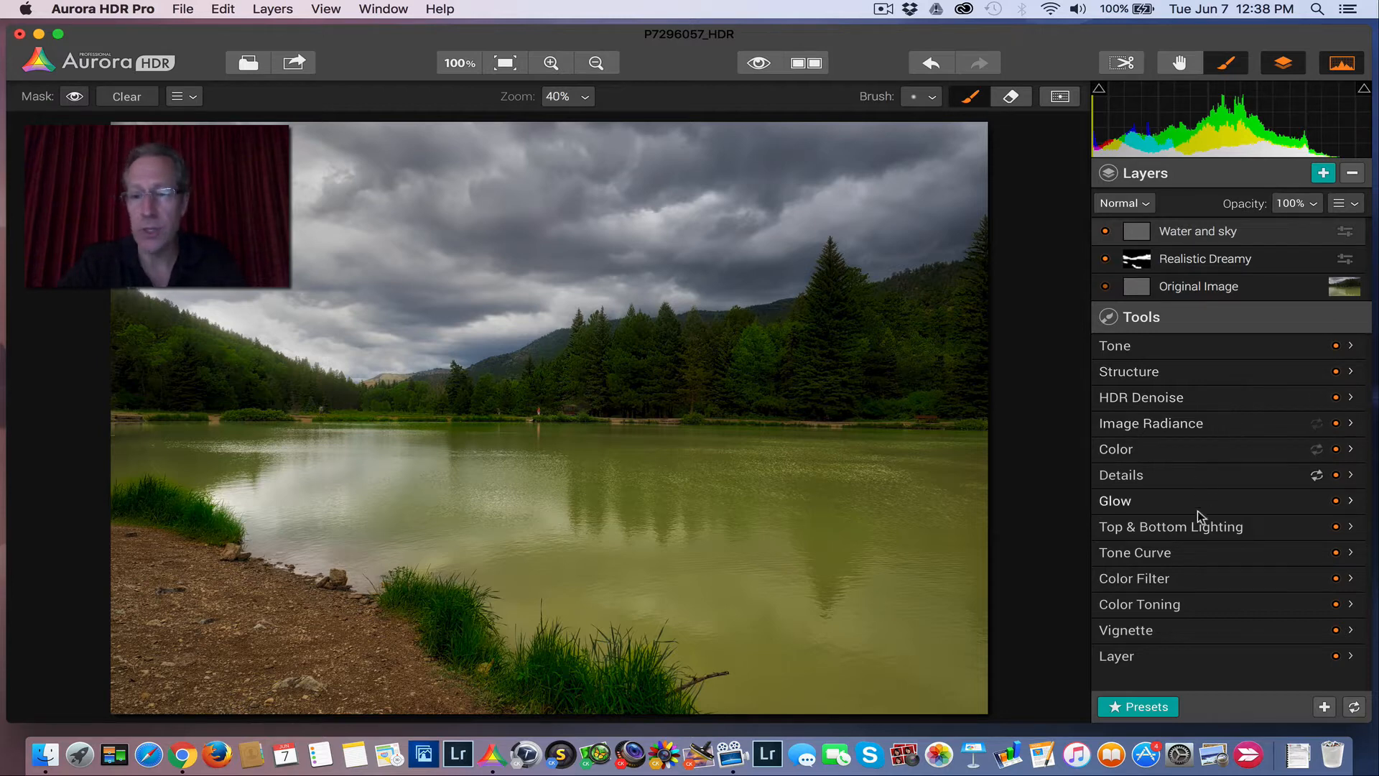
{"action": "left_click", "coordinate": [1186, 609]}
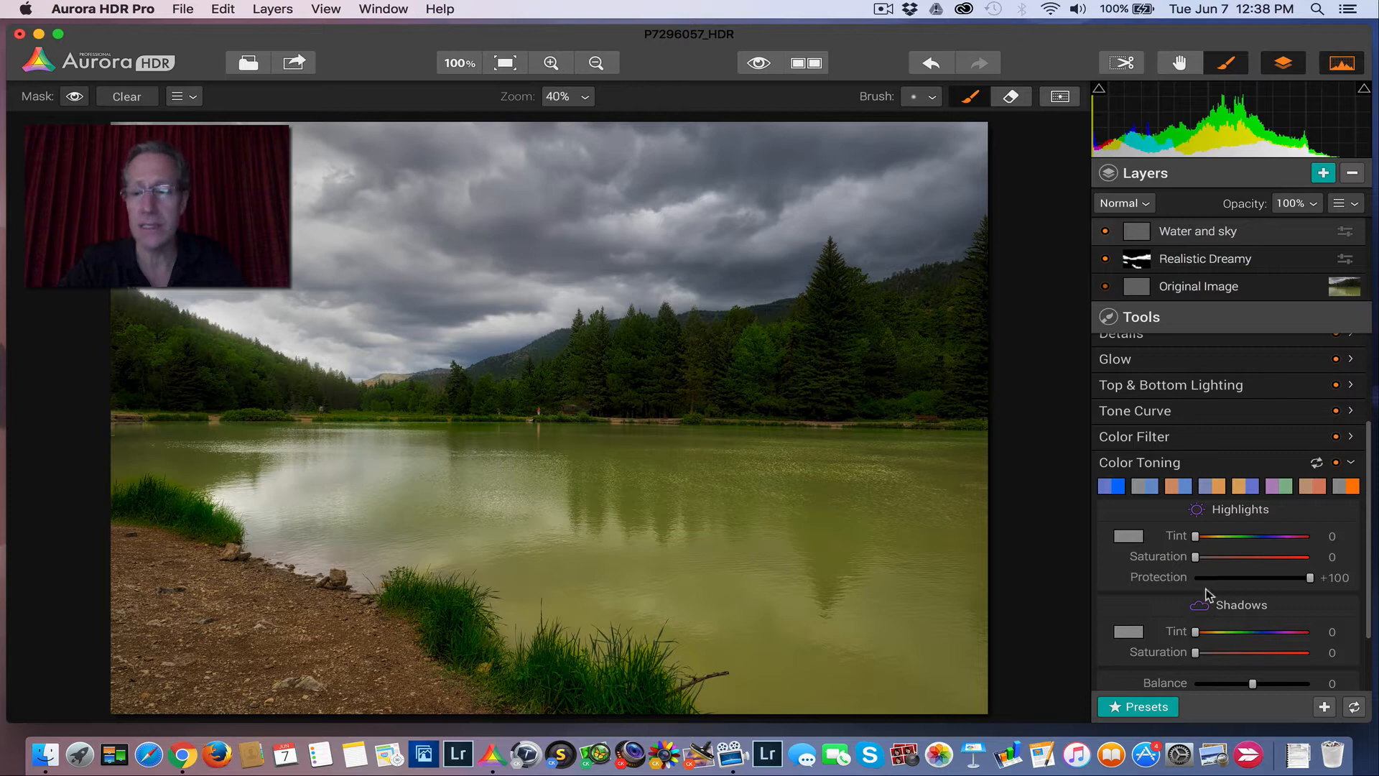
{"action": "scroll", "coordinate": [1221, 579], "scroll_direction": "down", "scroll_amount": 3}
{"action": "scroll", "coordinate": [1220, 578], "scroll_direction": "down", "scroll_amount": 1}
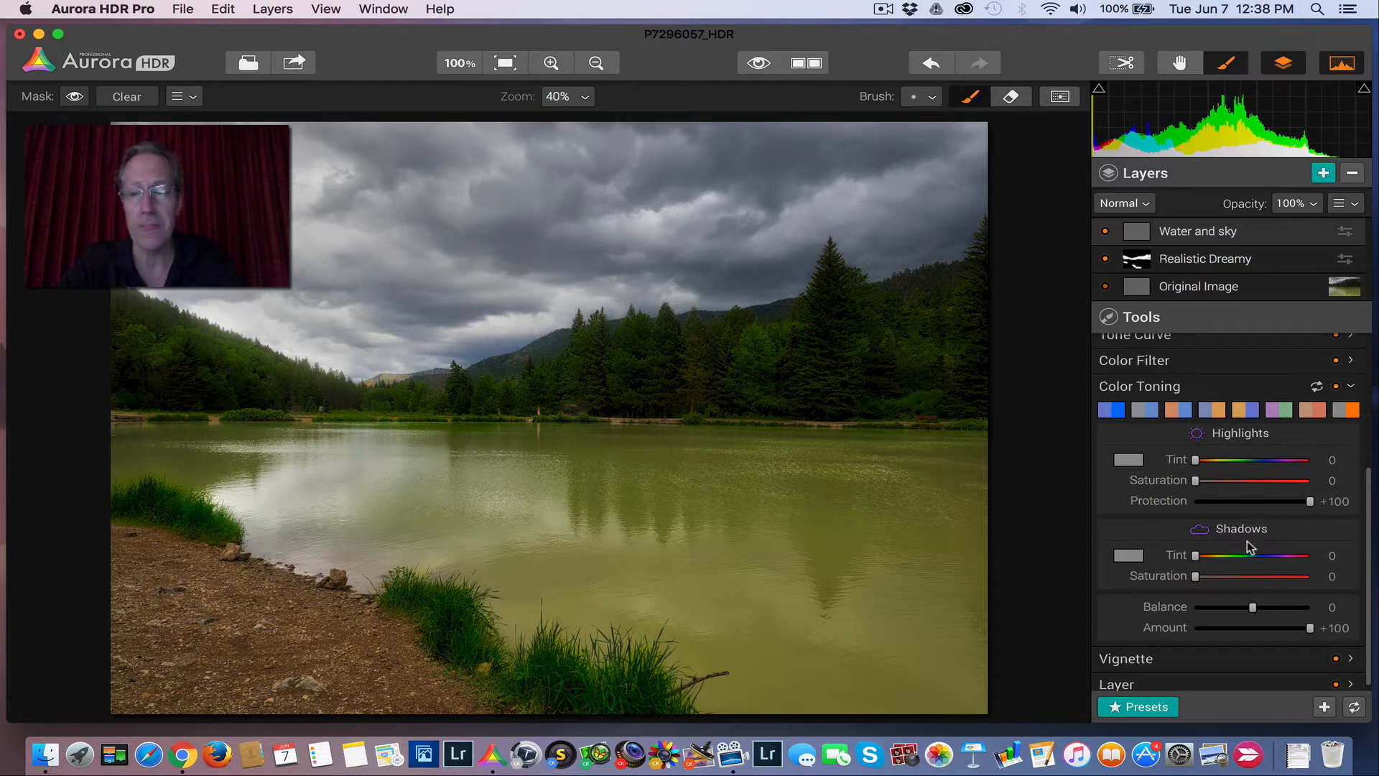
{"action": "left_click", "coordinate": [1143, 411]}
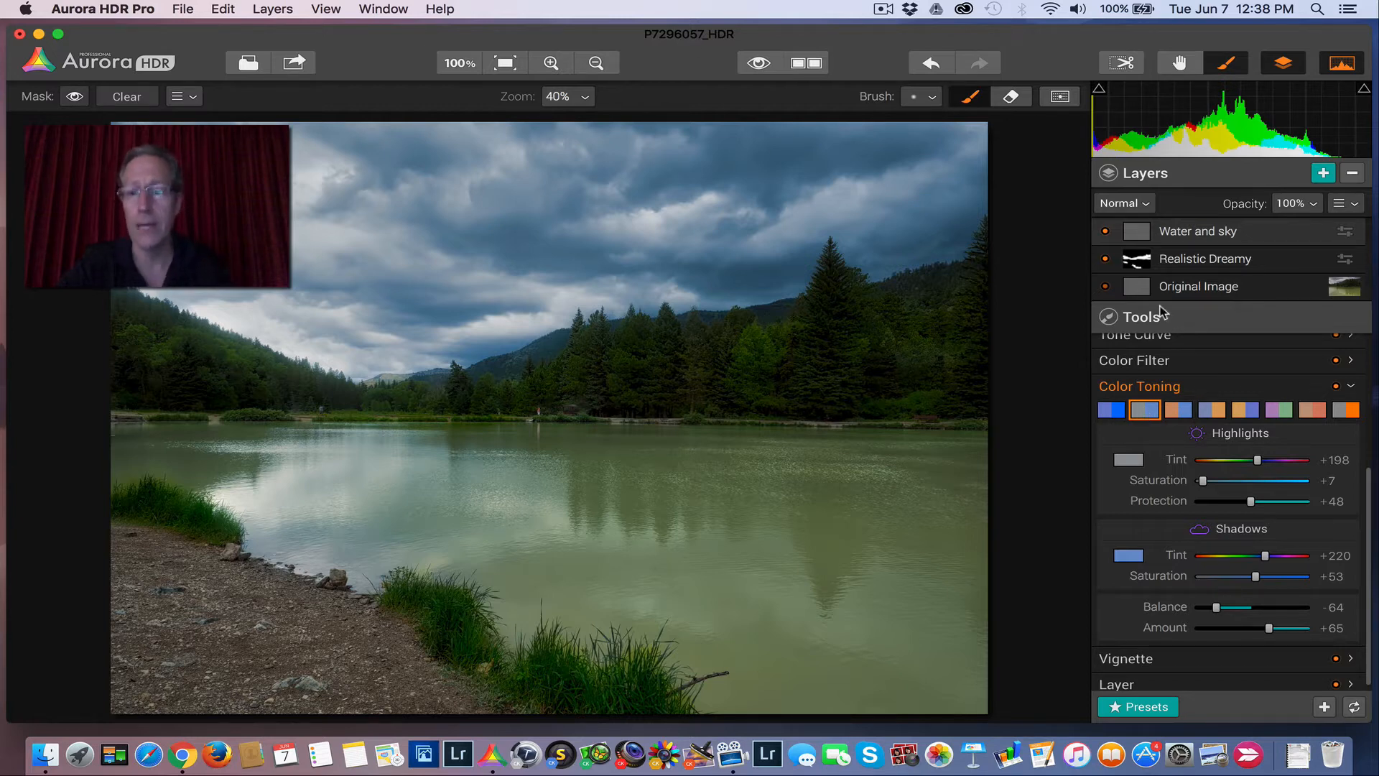
{"action": "left_click", "coordinate": [1106, 231]}
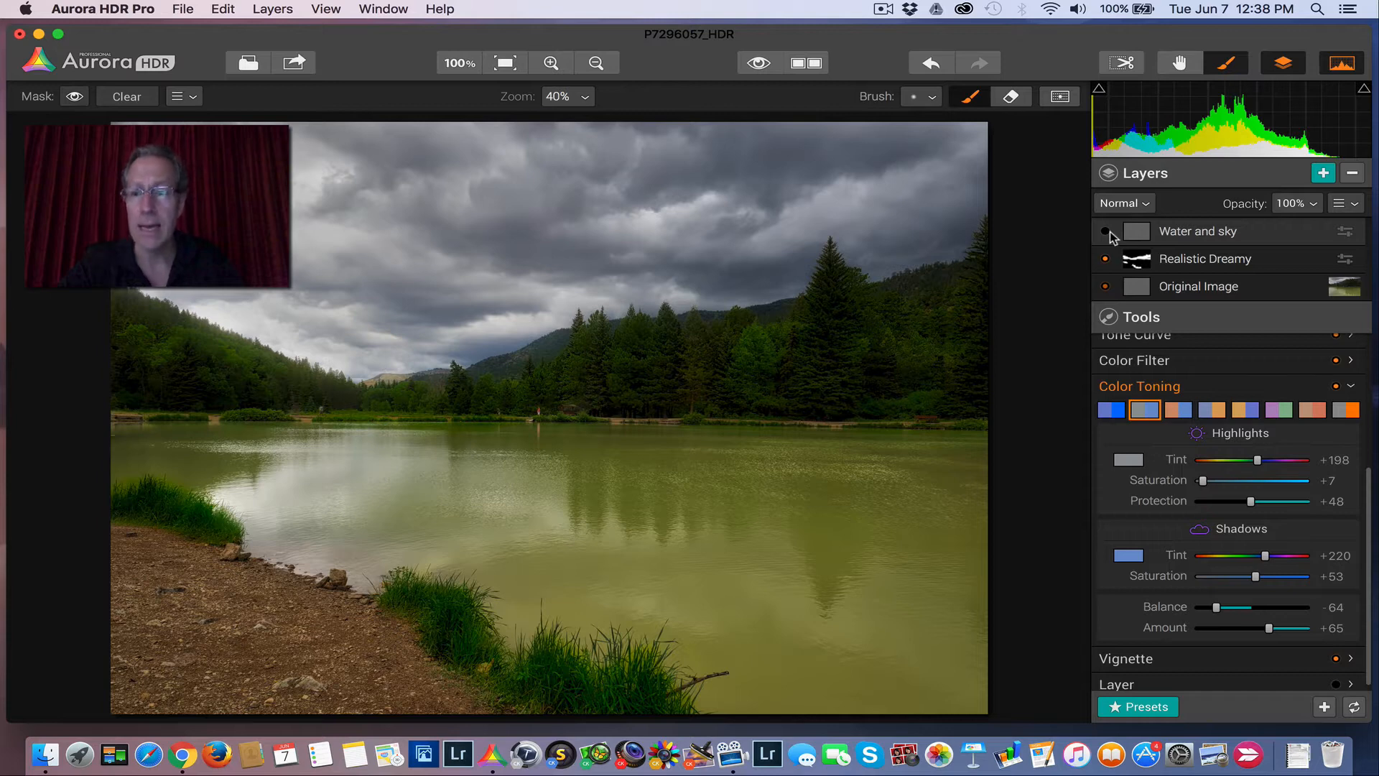
Step: Show the Water and sky layer again and lower its yellow saturation to -36 with the Color Filter
{"action": "left_click", "coordinate": [1106, 231]}
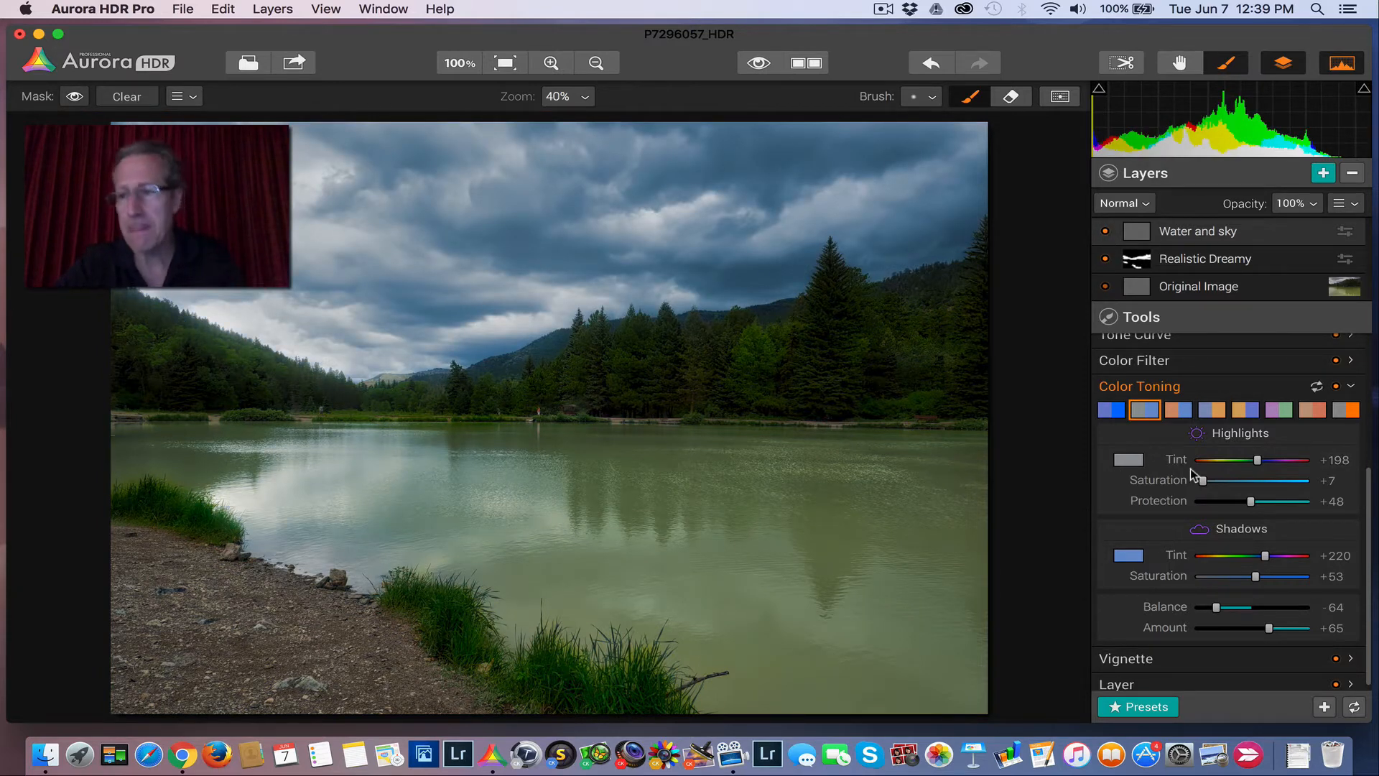
{"action": "scroll", "coordinate": [1191, 468], "scroll_direction": "down", "scroll_amount": 1}
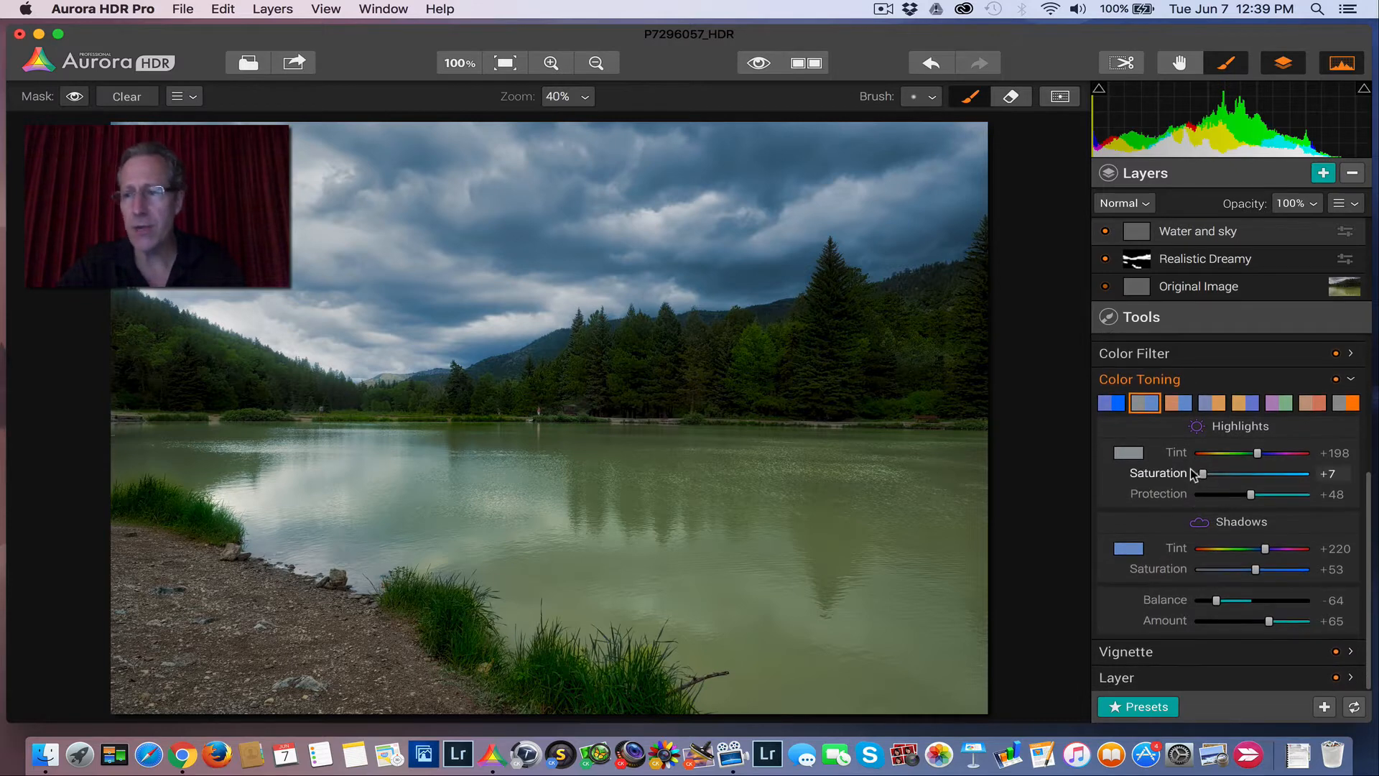
{"action": "scroll", "coordinate": [1170, 567], "scroll_direction": "up", "scroll_amount": 5}
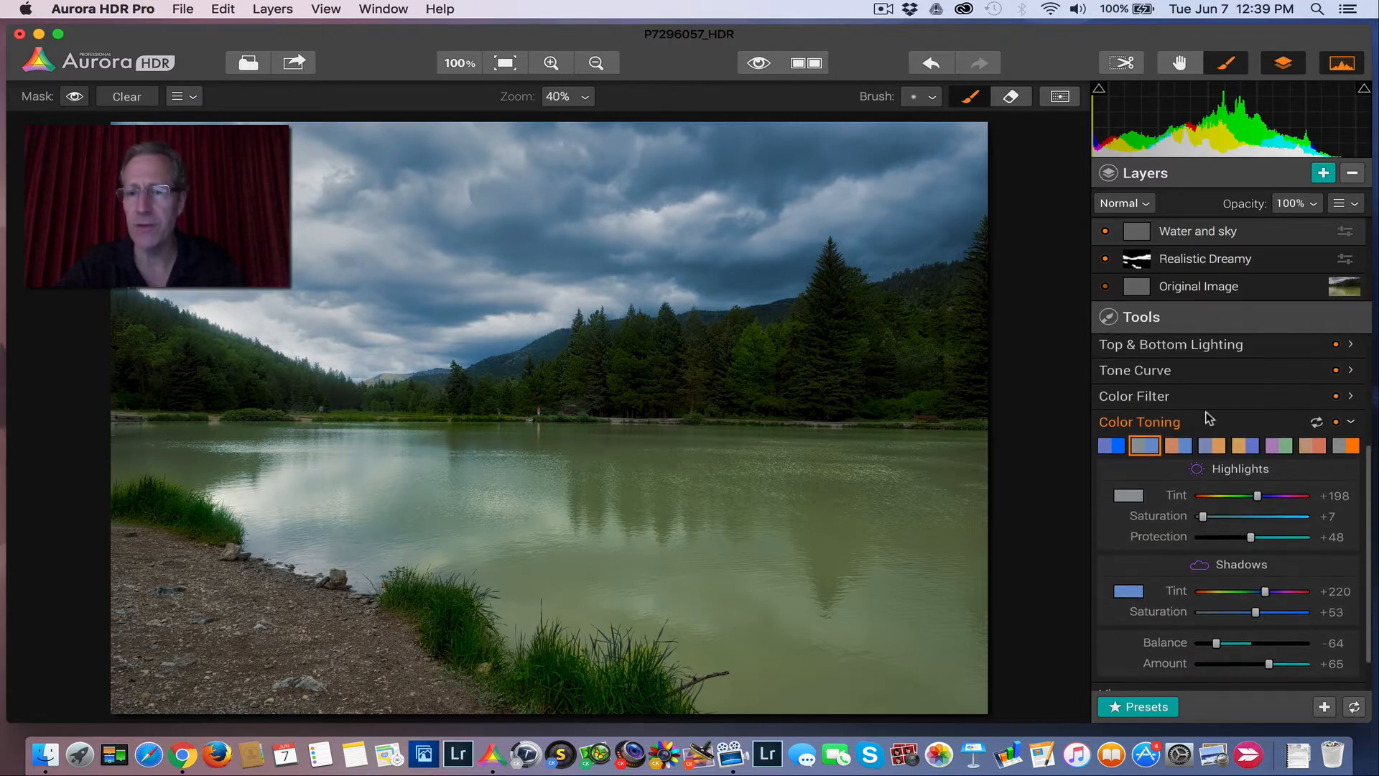
{"action": "left_click", "coordinate": [1209, 400]}
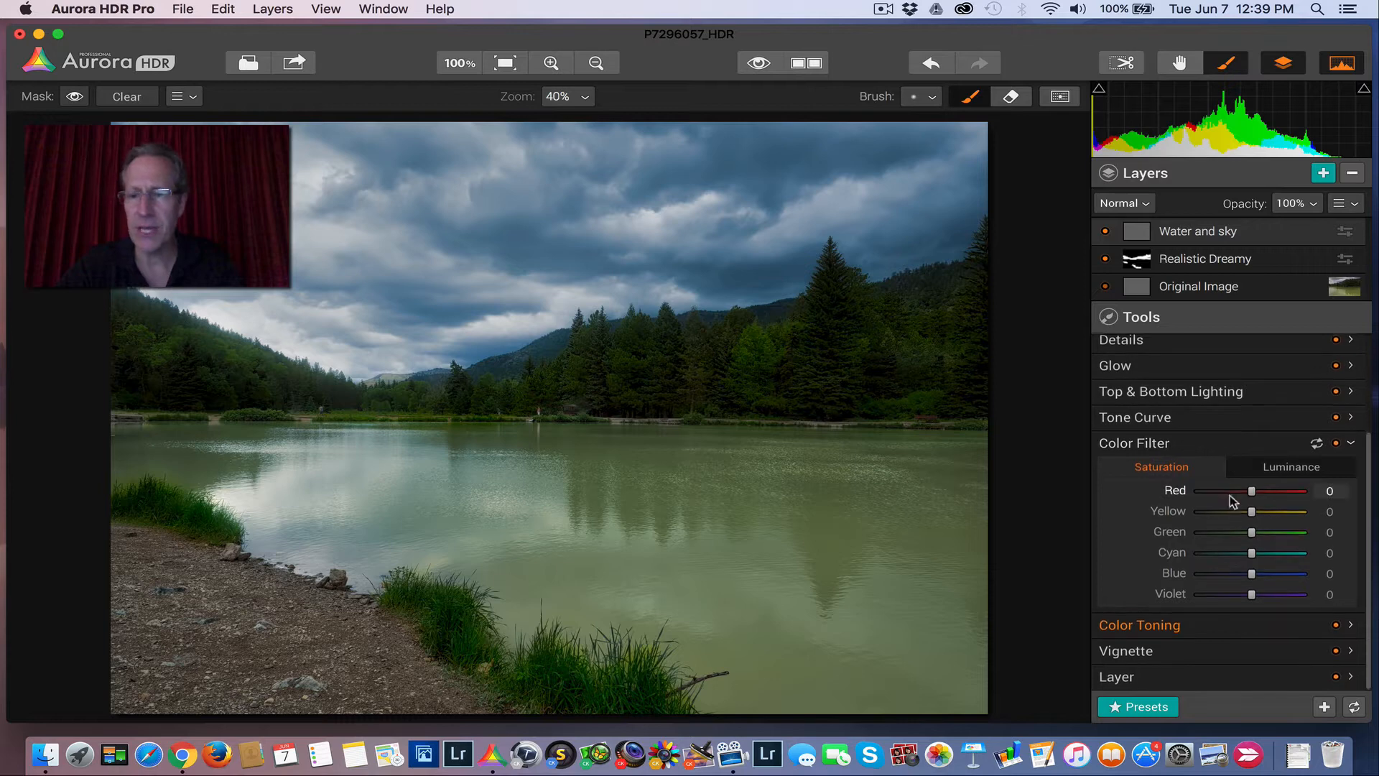
{"action": "left_click_drag", "start_coordinate": [1248, 515], "coordinate": [1230, 517]}
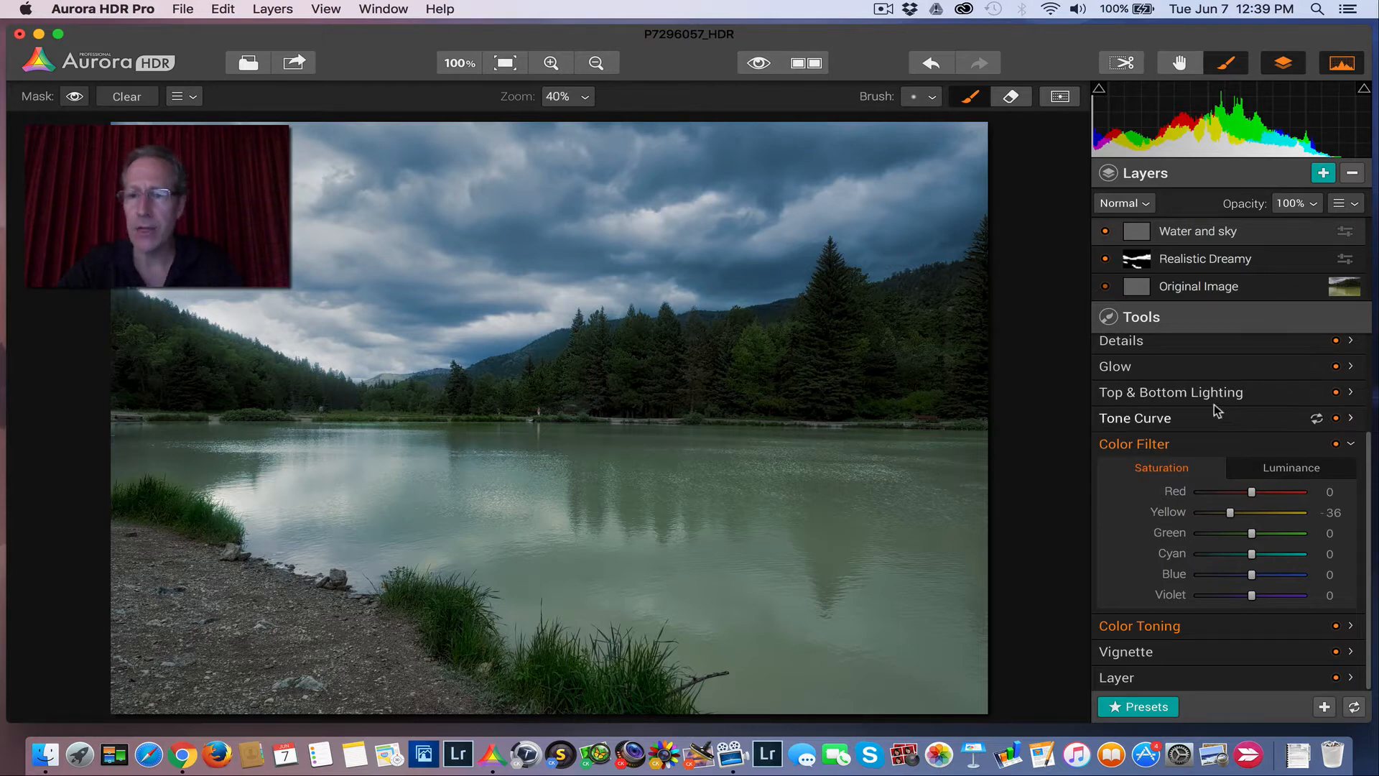
Step: Apply HDR Denoise to the Water and sky layer with Amount 27 and Smooth 23
{"action": "scroll", "coordinate": [1184, 365], "scroll_direction": "up", "scroll_amount": 1}
{"action": "scroll", "coordinate": [1184, 365], "scroll_direction": "up", "scroll_amount": 5}
{"action": "left_click", "coordinate": [1176, 397]}
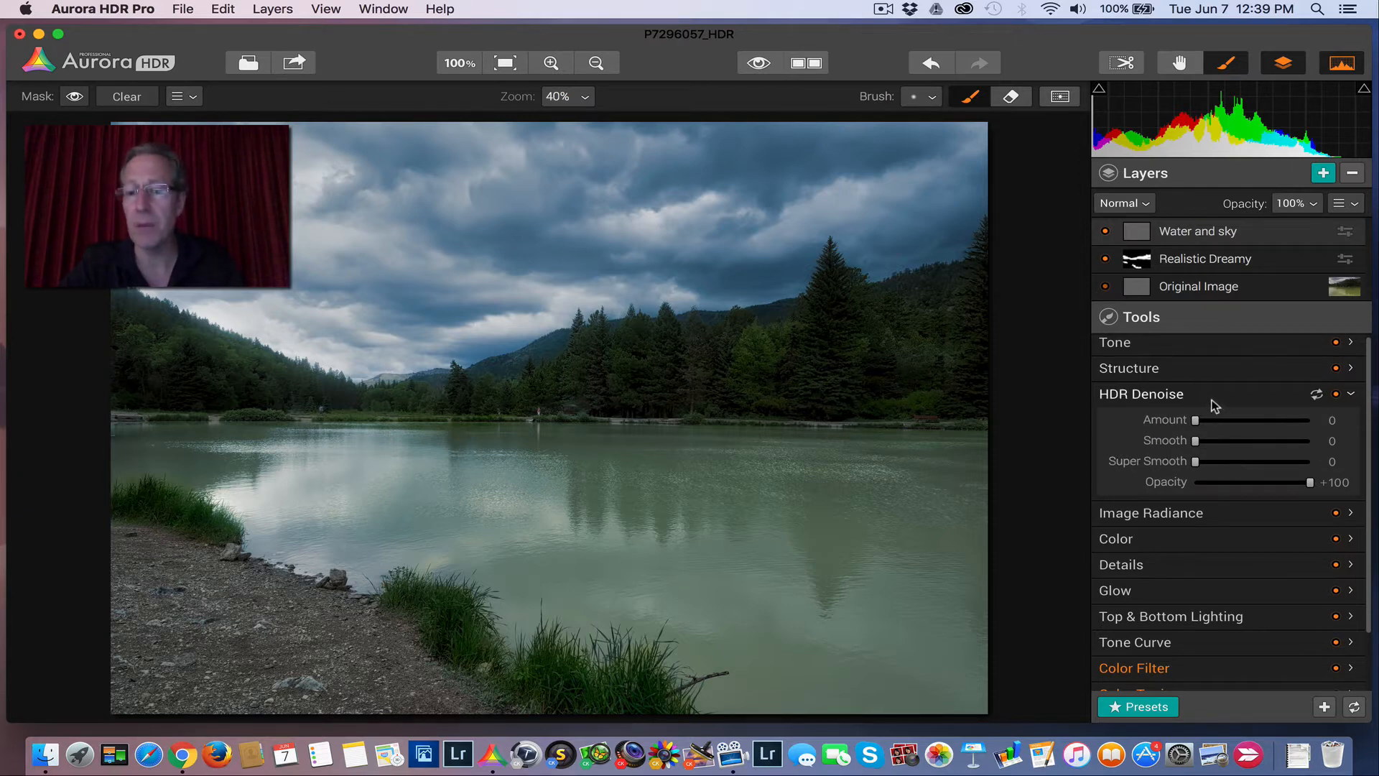
{"action": "left_click_drag", "start_coordinate": [1198, 419], "coordinate": [1221, 442]}
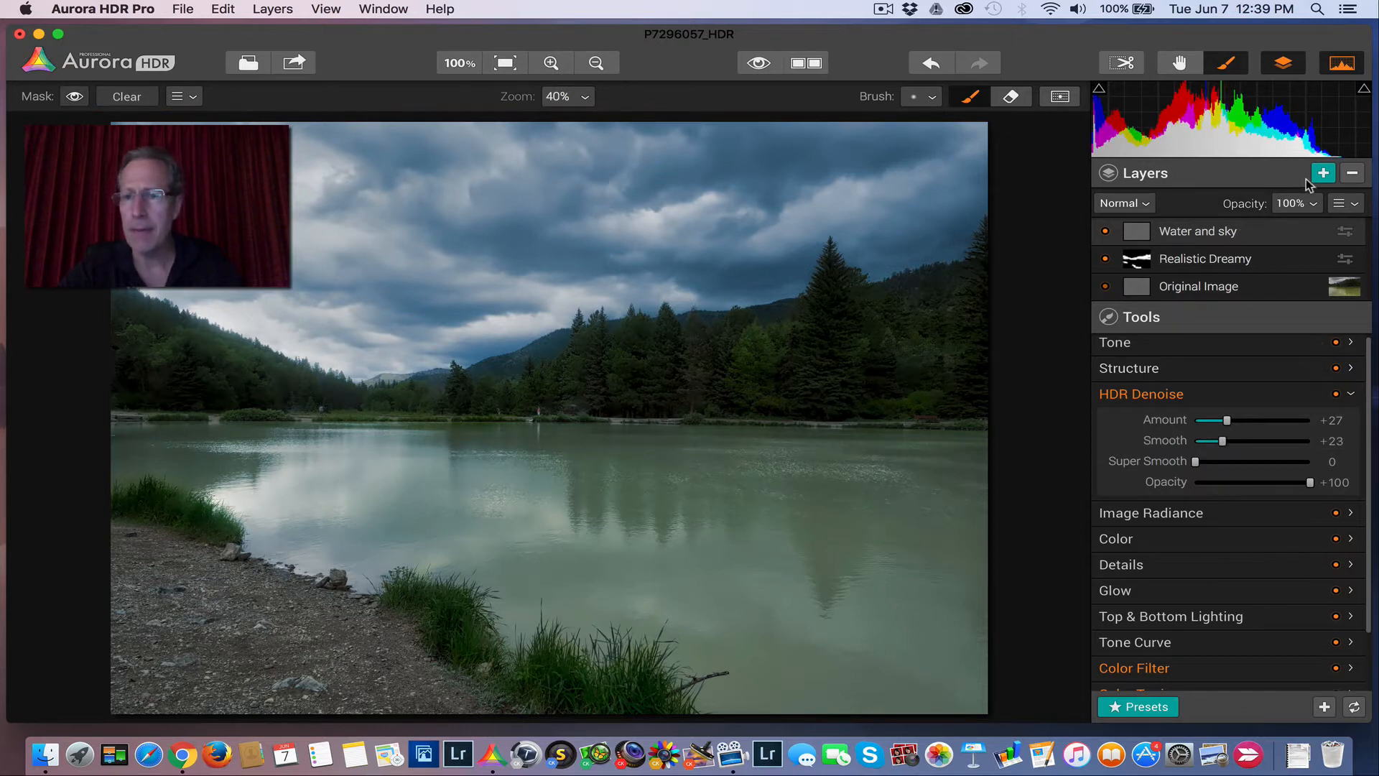
Step: Enlarge the brush and paint the Water and sky effect over the whole sky and the lake surface
{"action": "left_click", "coordinate": [920, 98]}
{"action": "left_click", "coordinate": [923, 99]}
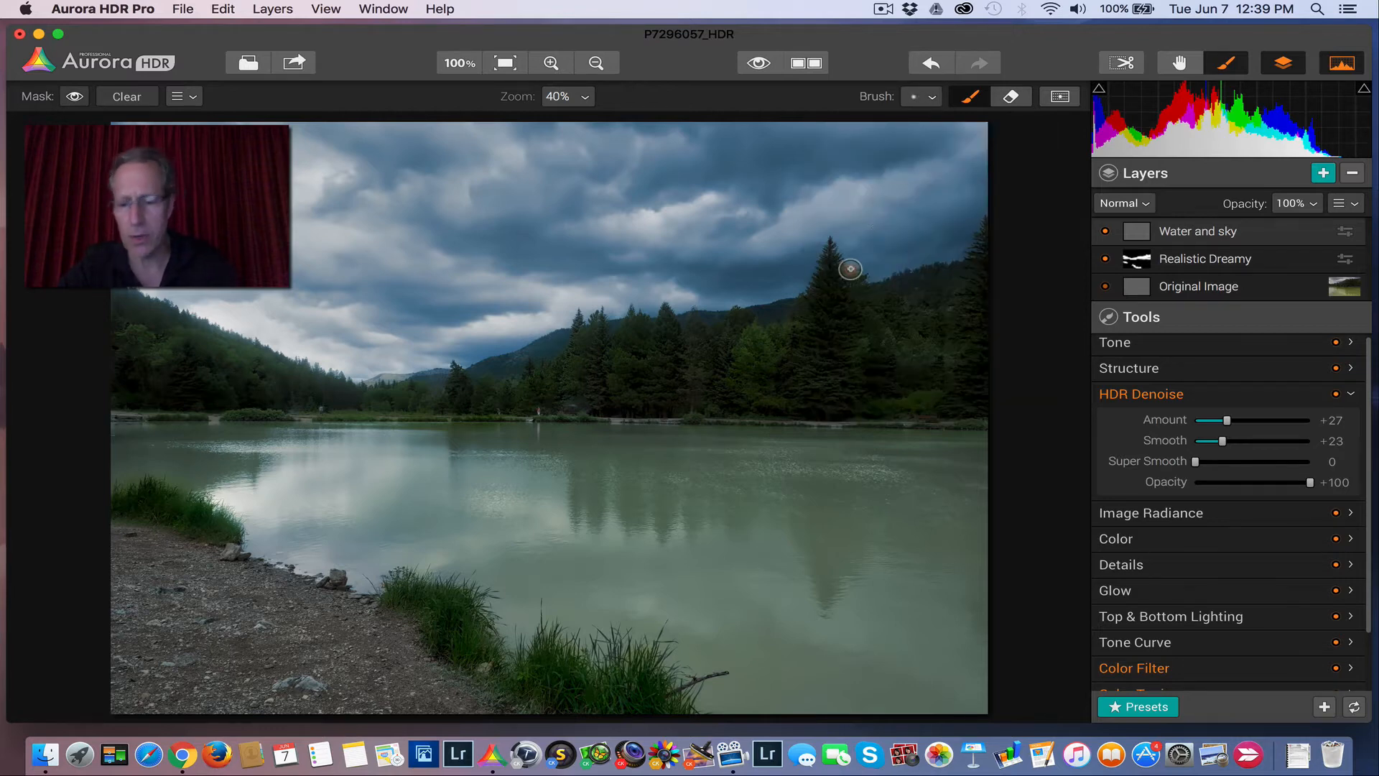
{"action": "key", "text": "bracketright"}
{"action": "key", "text": "bracketright"}
{"action": "key", "text": "bracketright"}
{"action": "key", "text": "bracketright"}
{"action": "key", "text": "bracketright"}
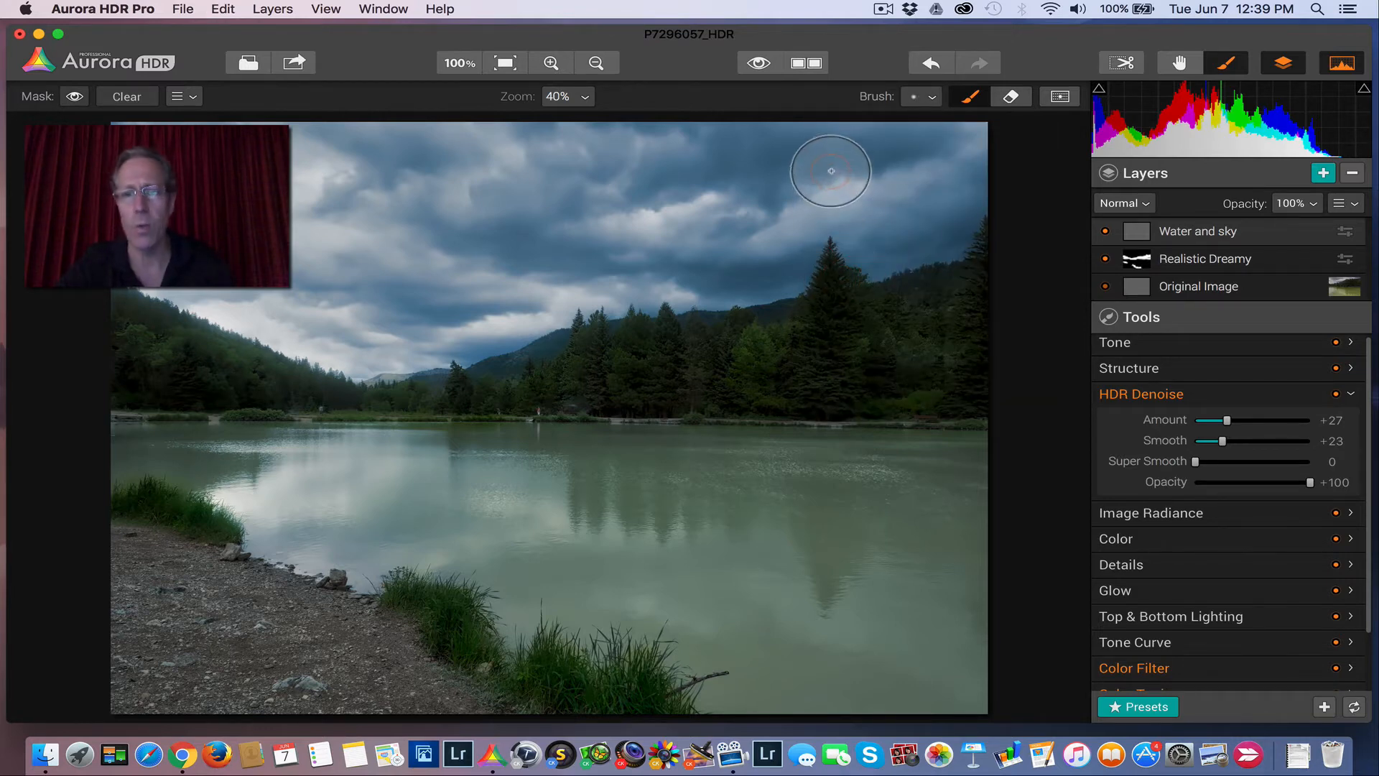
{"action": "mouse_move", "coordinate": [831, 171]}
{"action": "left_mouse_down"}
{"action": "mouse_move", "coordinate": [918, 140]}
{"action": "mouse_move", "coordinate": [966, 169]}
{"action": "mouse_move", "coordinate": [963, 148]}
{"action": "mouse_move", "coordinate": [966, 212]}
{"action": "mouse_move", "coordinate": [900, 258]}
{"action": "mouse_move", "coordinate": [853, 267]}
{"action": "mouse_move", "coordinate": [922, 198]}
{"action": "mouse_move", "coordinate": [793, 228]}
{"action": "mouse_move", "coordinate": [951, 163]}
{"action": "mouse_move", "coordinate": [713, 154]}
{"action": "mouse_move", "coordinate": [587, 177]}
{"action": "mouse_move", "coordinate": [711, 224]}
{"action": "left_mouse_up"}
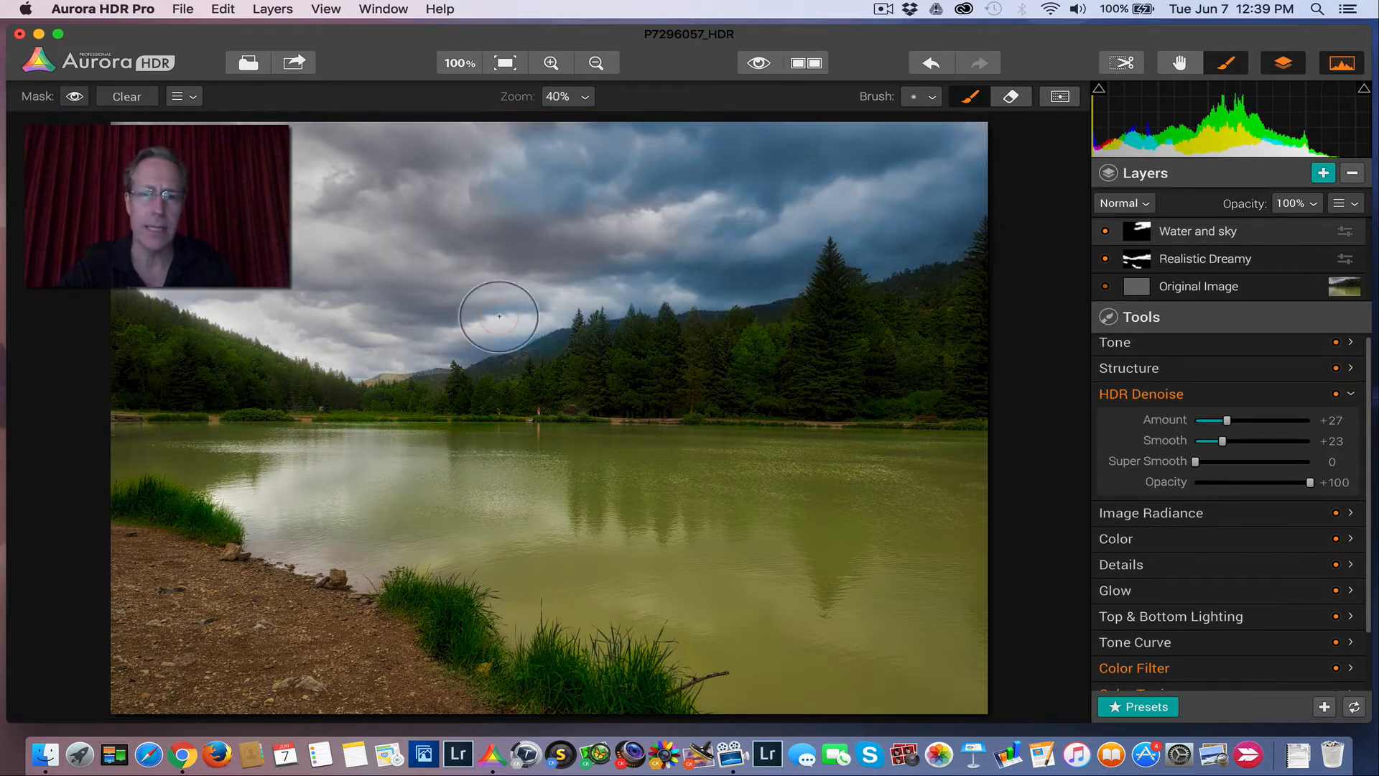
{"action": "mouse_move", "coordinate": [500, 316]}
{"action": "left_mouse_down"}
{"action": "mouse_move", "coordinate": [656, 226]}
{"action": "mouse_move", "coordinate": [497, 220]}
{"action": "mouse_move", "coordinate": [448, 190]}
{"action": "mouse_move", "coordinate": [532, 139]}
{"action": "mouse_move", "coordinate": [316, 137]}
{"action": "left_mouse_up"}
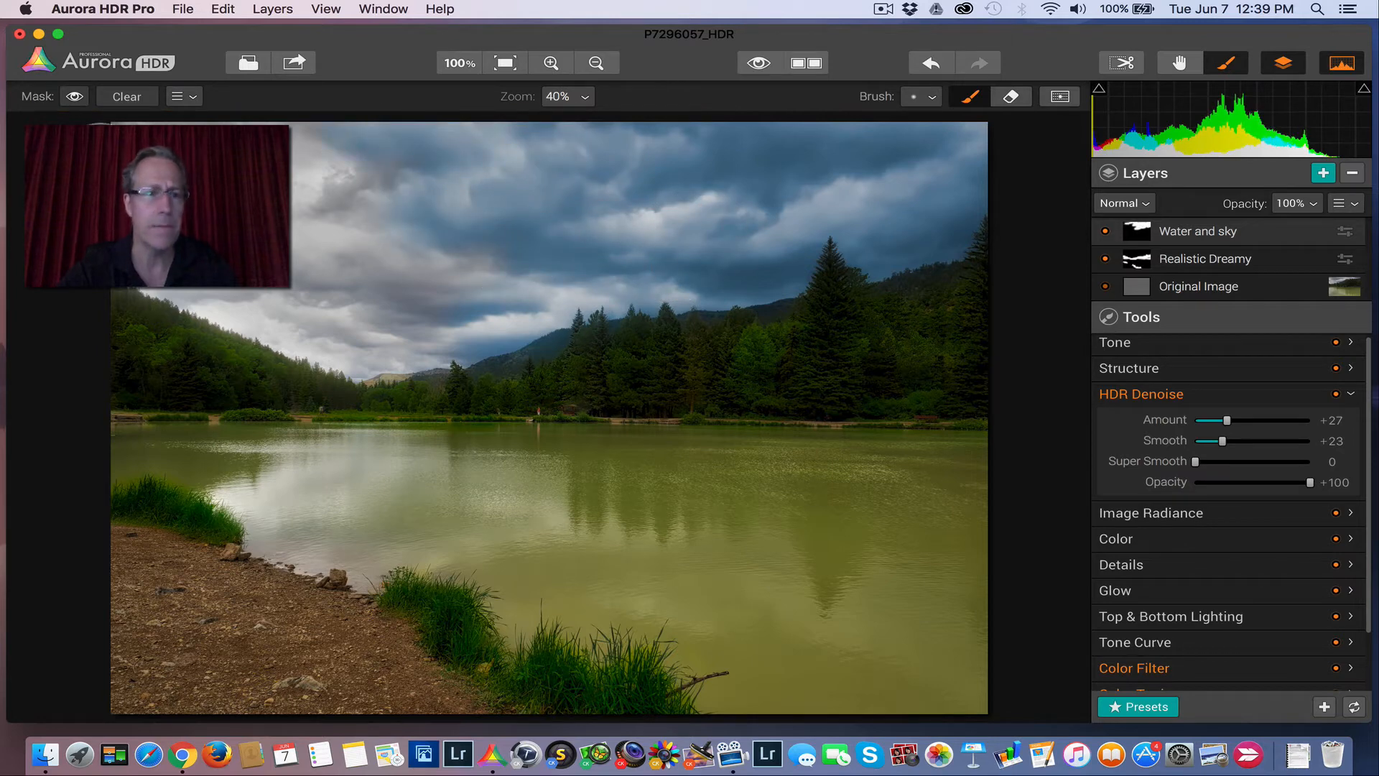
{"action": "mouse_move", "coordinate": [100, 158]}
{"action": "left_mouse_down"}
{"action": "mouse_move", "coordinate": [327, 154]}
{"action": "mouse_move", "coordinate": [321, 229]}
{"action": "mouse_move", "coordinate": [244, 187]}
{"action": "left_mouse_up"}
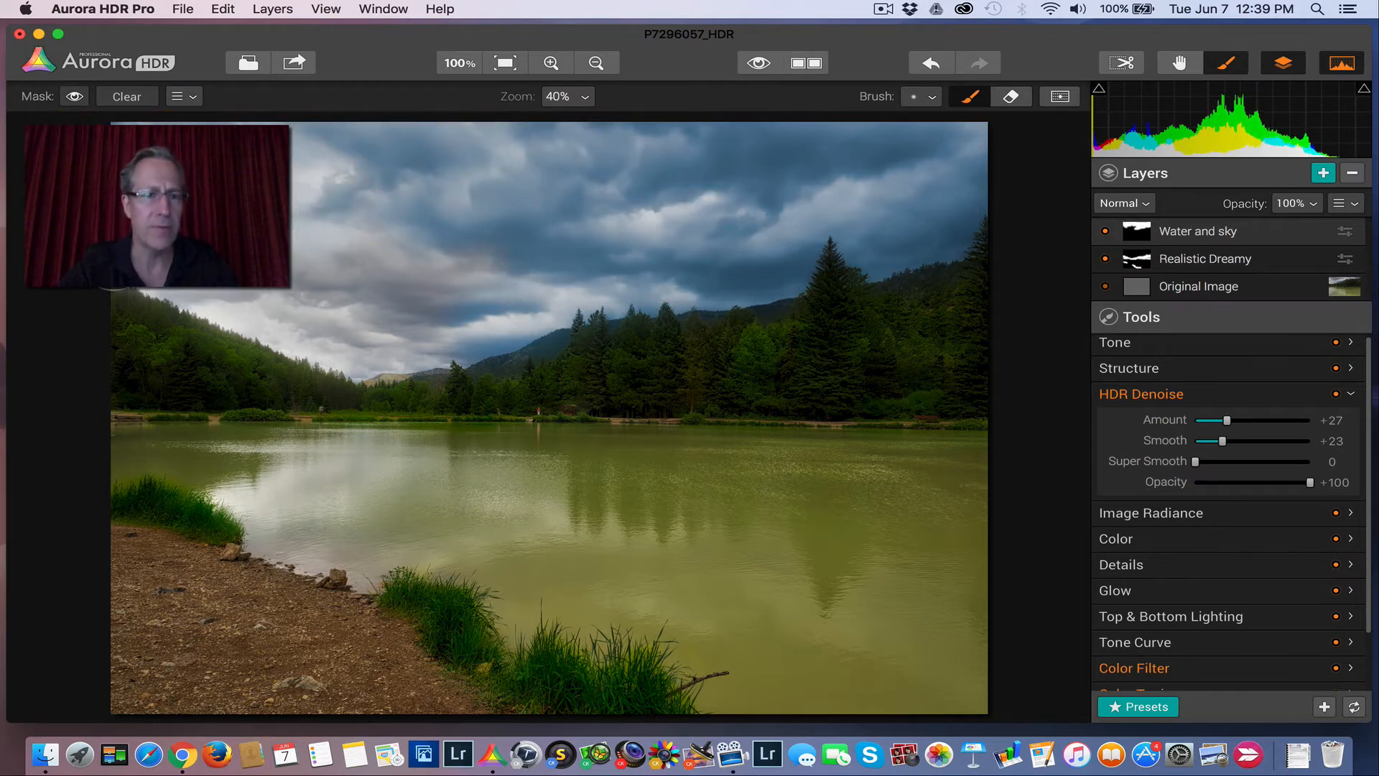
{"action": "mouse_move", "coordinate": [208, 284]}
{"action": "left_mouse_down"}
{"action": "mouse_move", "coordinate": [330, 338]}
{"action": "mouse_move", "coordinate": [419, 357]}
{"action": "mouse_move", "coordinate": [430, 284]}
{"action": "mouse_move", "coordinate": [423, 347]}
{"action": "mouse_move", "coordinate": [286, 326]}
{"action": "mouse_move", "coordinate": [216, 230]}
{"action": "left_mouse_up"}
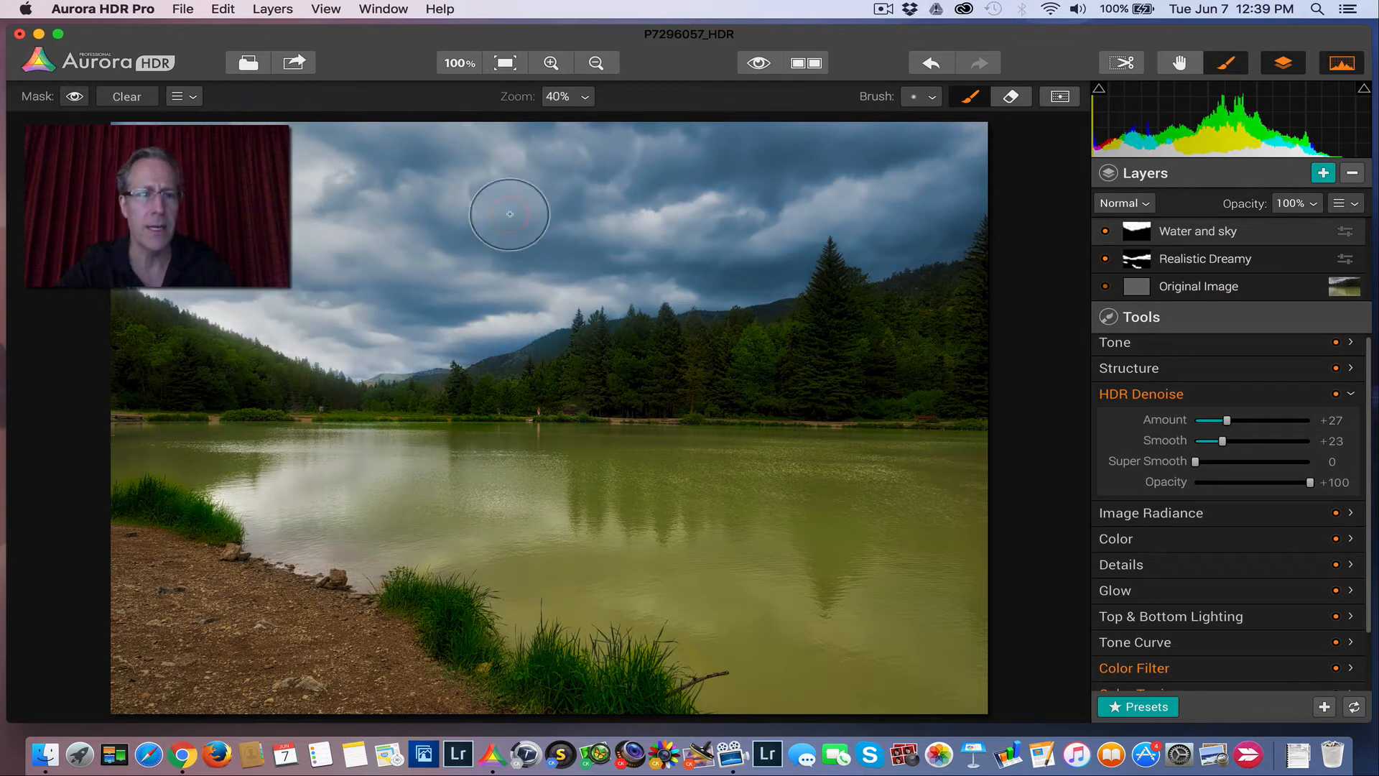
{"action": "mouse_move", "coordinate": [510, 214]}
{"action": "left_mouse_down"}
{"action": "mouse_move", "coordinate": [524, 182]}
{"action": "mouse_move", "coordinate": [586, 171]}
{"action": "mouse_move", "coordinate": [743, 187]}
{"action": "mouse_move", "coordinate": [960, 144]}
{"action": "left_mouse_up"}
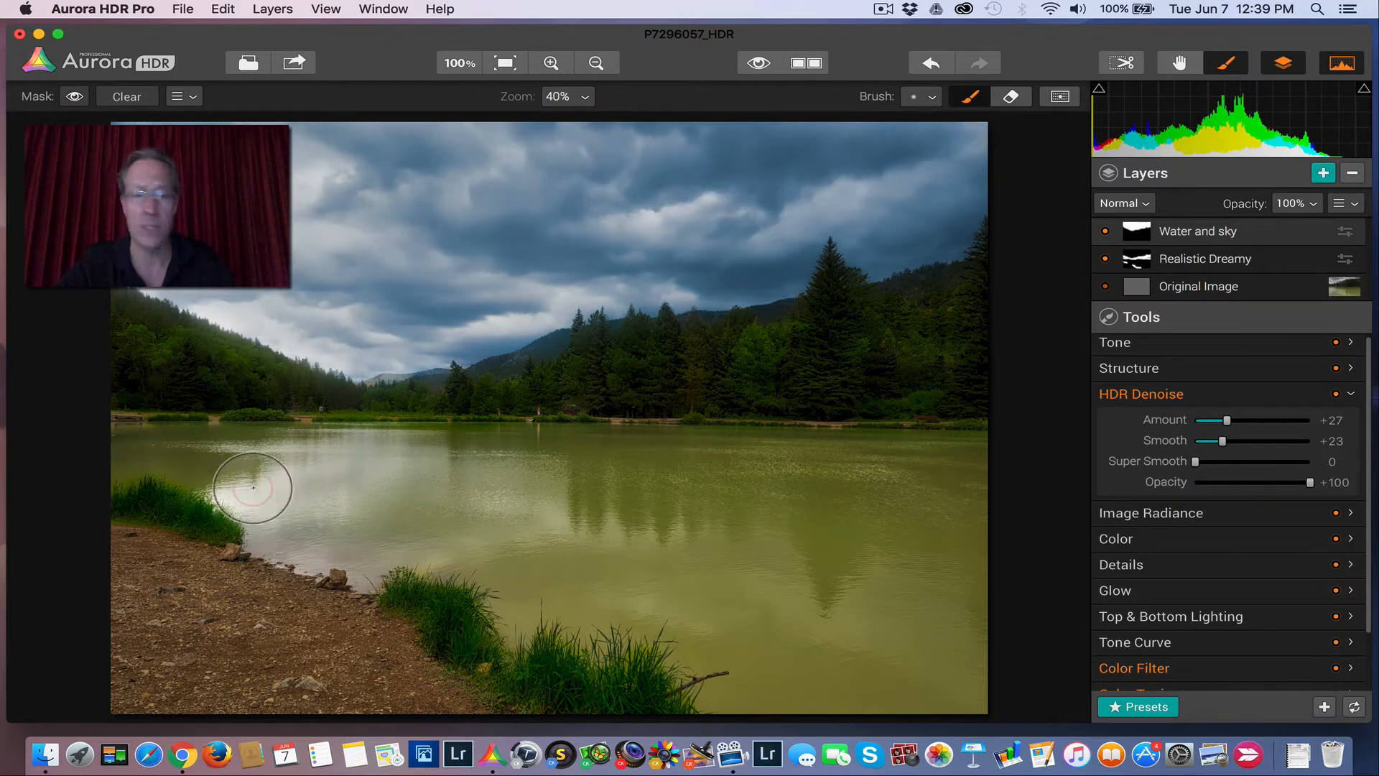
{"action": "mouse_move", "coordinate": [253, 487]}
{"action": "left_mouse_down"}
{"action": "mouse_move", "coordinate": [115, 457]}
{"action": "mouse_move", "coordinate": [252, 459]}
{"action": "mouse_move", "coordinate": [212, 458]}
{"action": "mouse_move", "coordinate": [121, 464]}
{"action": "mouse_move", "coordinate": [101, 482]}
{"action": "mouse_move", "coordinate": [204, 498]}
{"action": "mouse_move", "coordinate": [260, 549]}
{"action": "mouse_move", "coordinate": [194, 507]}
{"action": "mouse_move", "coordinate": [122, 489]}
{"action": "mouse_move", "coordinate": [92, 499]}
{"action": "mouse_move", "coordinate": [218, 508]}
{"action": "mouse_move", "coordinate": [323, 556]}
{"action": "mouse_move", "coordinate": [419, 577]}
{"action": "mouse_move", "coordinate": [279, 523]}
{"action": "mouse_move", "coordinate": [464, 487]}
{"action": "mouse_move", "coordinate": [320, 469]}
{"action": "mouse_move", "coordinate": [440, 458]}
{"action": "mouse_move", "coordinate": [995, 465]}
{"action": "mouse_move", "coordinate": [714, 503]}
{"action": "mouse_move", "coordinate": [974, 541]}
{"action": "mouse_move", "coordinate": [621, 501]}
{"action": "mouse_move", "coordinate": [505, 501]}
{"action": "mouse_move", "coordinate": [568, 526]}
{"action": "mouse_move", "coordinate": [400, 529]}
{"action": "mouse_move", "coordinate": [490, 603]}
{"action": "mouse_move", "coordinate": [519, 653]}
{"action": "mouse_move", "coordinate": [565, 635]}
{"action": "mouse_move", "coordinate": [601, 642]}
{"action": "mouse_move", "coordinate": [602, 658]}
{"action": "mouse_move", "coordinate": [658, 650]}
{"action": "mouse_move", "coordinate": [711, 699]}
{"action": "mouse_move", "coordinate": [704, 708]}
{"action": "mouse_move", "coordinate": [659, 656]}
{"action": "mouse_move", "coordinate": [595, 656]}
{"action": "mouse_move", "coordinate": [564, 612]}
{"action": "mouse_move", "coordinate": [661, 573]}
{"action": "mouse_move", "coordinate": [587, 549]}
{"action": "mouse_move", "coordinate": [839, 555]}
{"action": "mouse_move", "coordinate": [981, 583]}
{"action": "mouse_move", "coordinate": [982, 687]}
{"action": "mouse_move", "coordinate": [719, 686]}
{"action": "mouse_move", "coordinate": [926, 685]}
{"action": "mouse_move", "coordinate": [666, 623]}
{"action": "mouse_move", "coordinate": [916, 625]}
{"action": "mouse_move", "coordinate": [815, 585]}
{"action": "mouse_move", "coordinate": [954, 632]}
{"action": "left_mouse_up"}
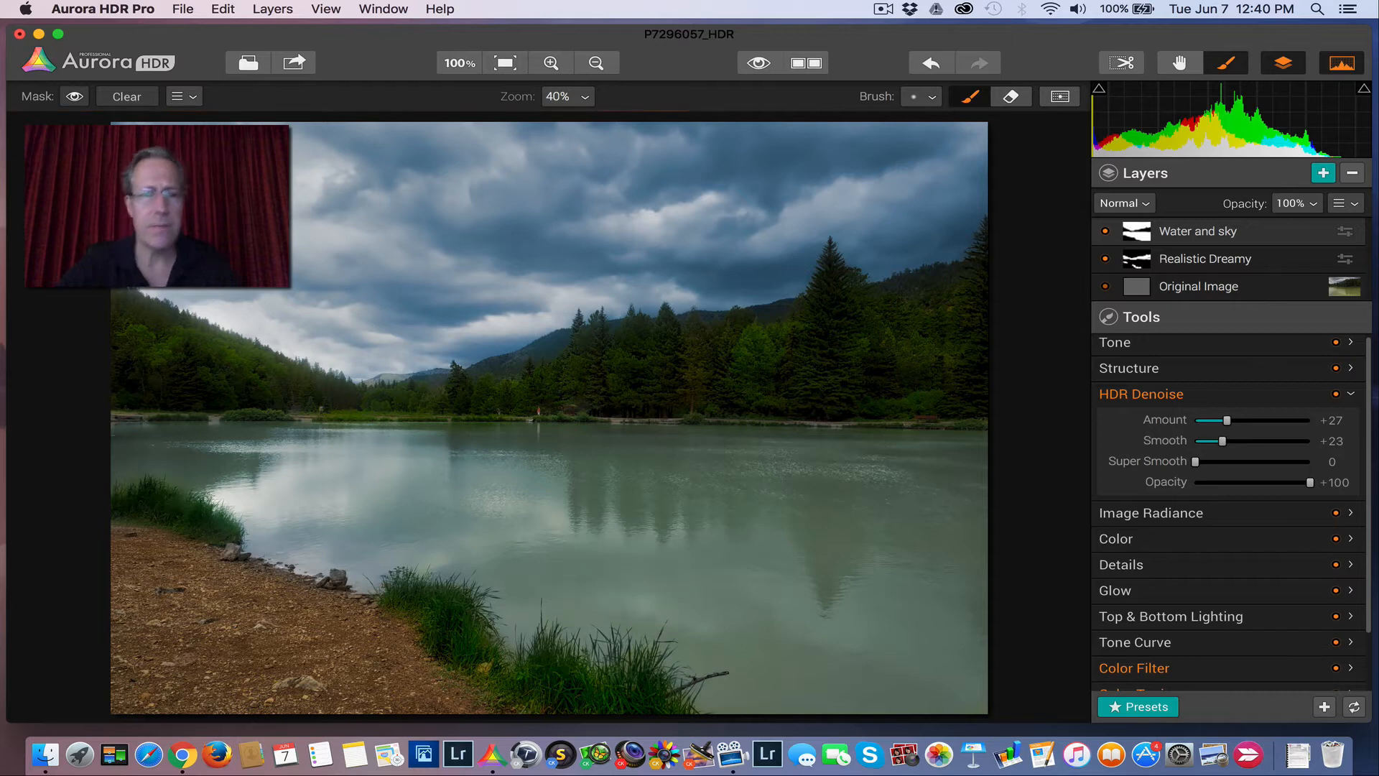
Step: Display the mask, erase its spill along the treeline and far shore with a smaller brush, touch up the water edge, and hide the mask
{"action": "left_click", "coordinate": [74, 97]}
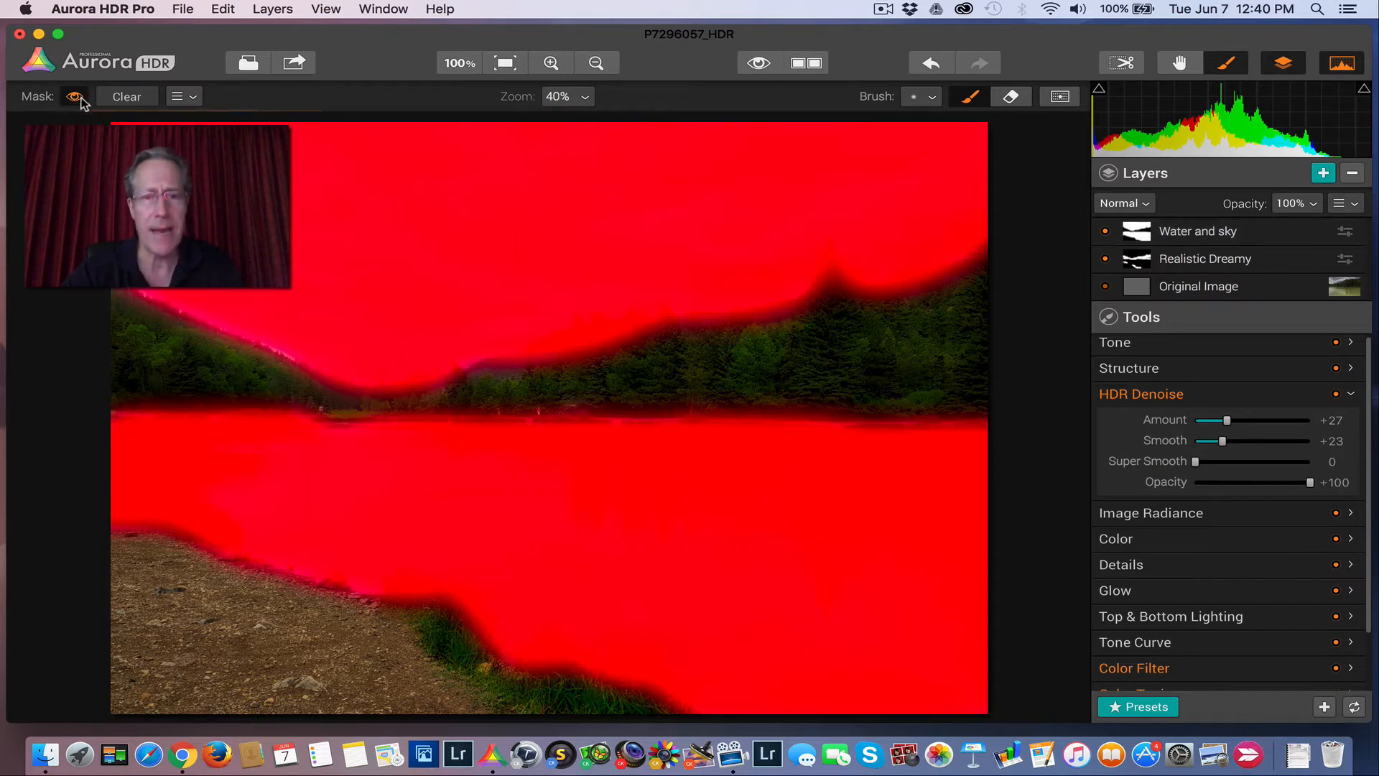
{"action": "key", "text": "["}
{"action": "key", "text": "["}
{"action": "key", "text": "["}
{"action": "key", "text": "["}
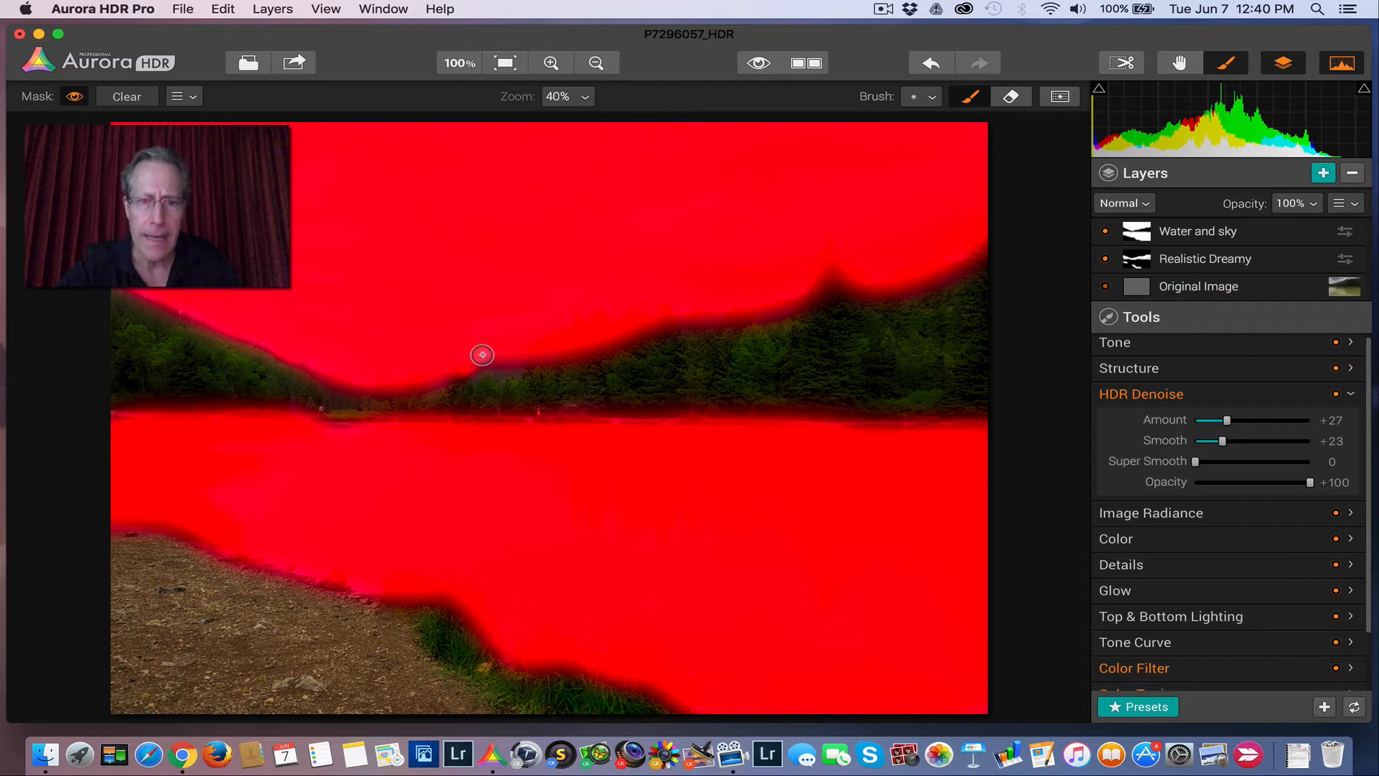
{"action": "left_click", "coordinate": [1011, 100]}
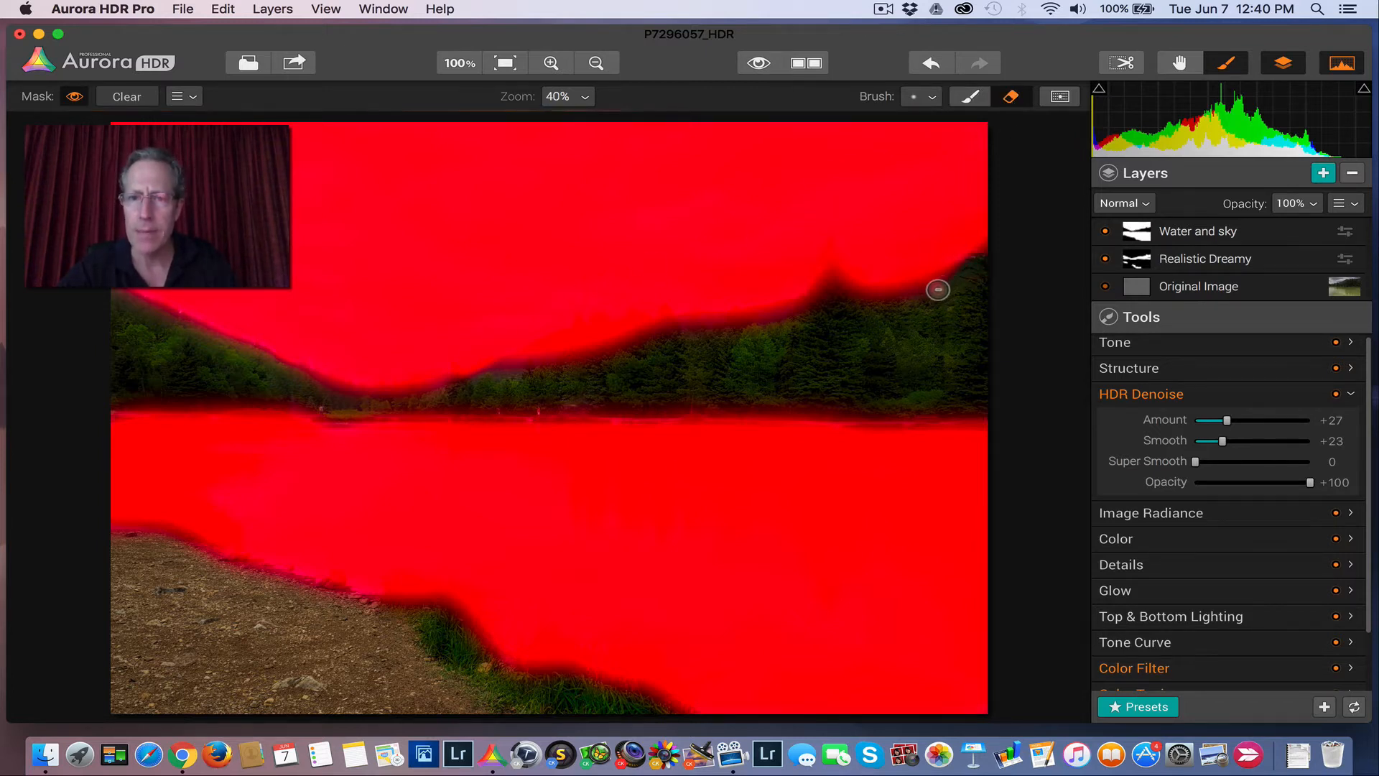
{"action": "mouse_move", "coordinate": [938, 289]}
{"action": "left_mouse_down"}
{"action": "mouse_move", "coordinate": [841, 301]}
{"action": "mouse_move", "coordinate": [831, 280]}
{"action": "mouse_move", "coordinate": [760, 321]}
{"action": "mouse_move", "coordinate": [901, 343]}
{"action": "mouse_move", "coordinate": [917, 322]}
{"action": "mouse_move", "coordinate": [776, 318]}
{"action": "mouse_move", "coordinate": [313, 413]}
{"action": "mouse_move", "coordinate": [109, 415]}
{"action": "mouse_move", "coordinate": [983, 410]}
{"action": "mouse_move", "coordinate": [592, 409]}
{"action": "left_mouse_up"}
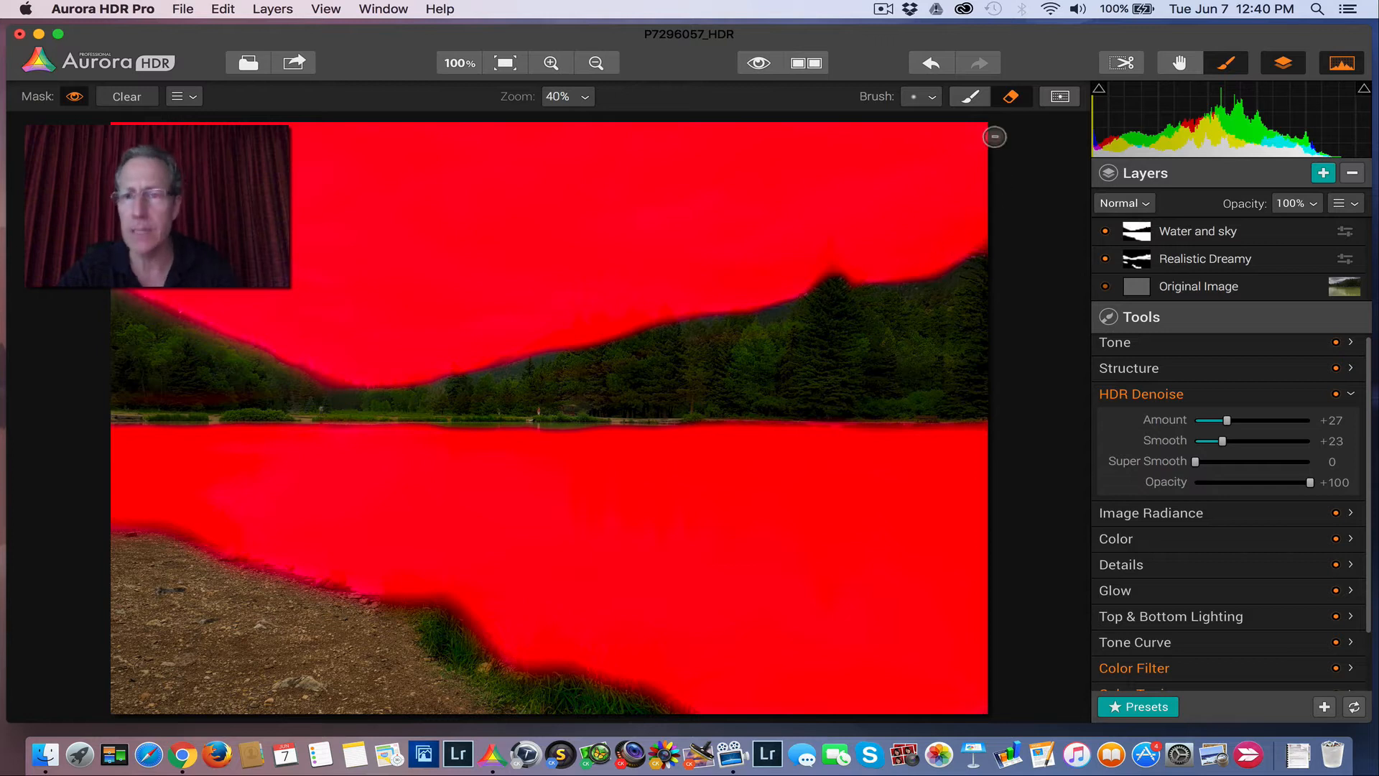
{"action": "left_click", "coordinate": [971, 100]}
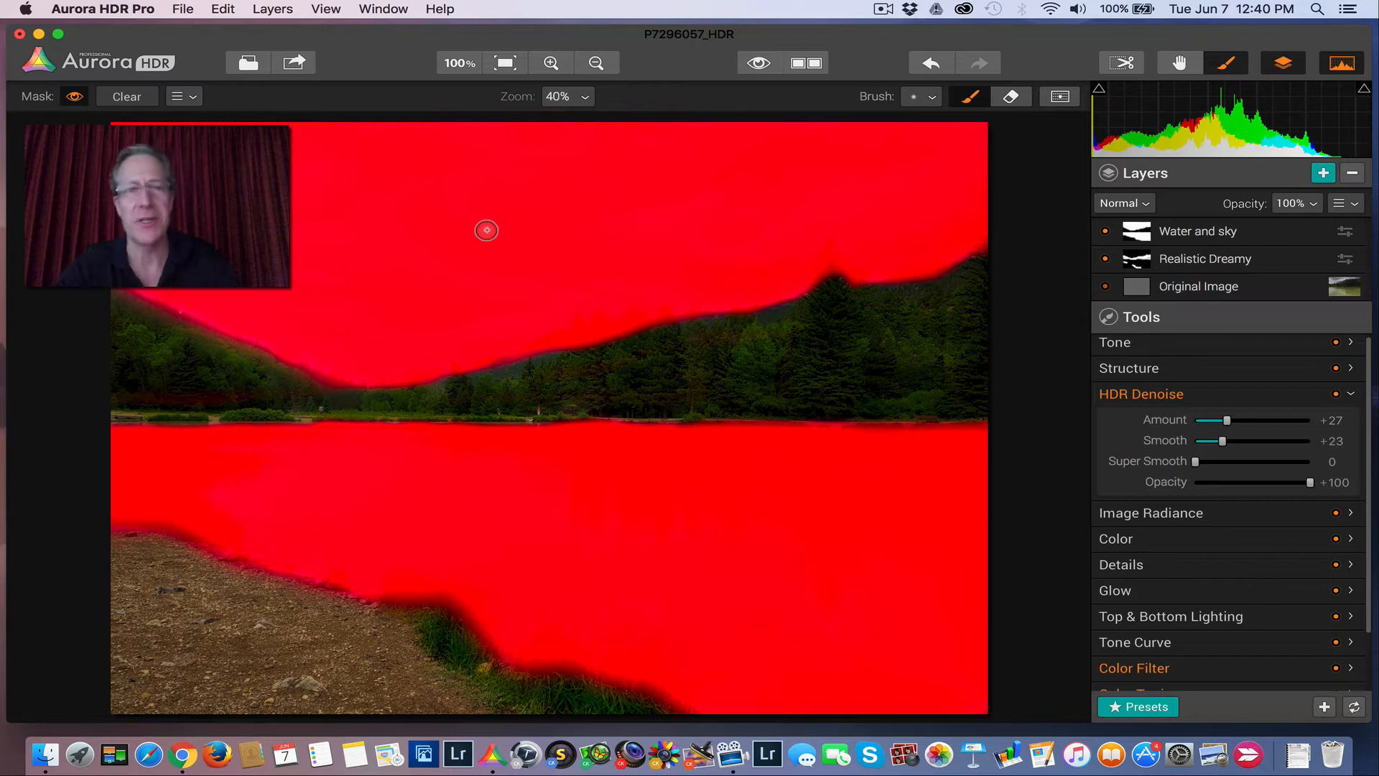
{"action": "left_click", "coordinate": [74, 97]}
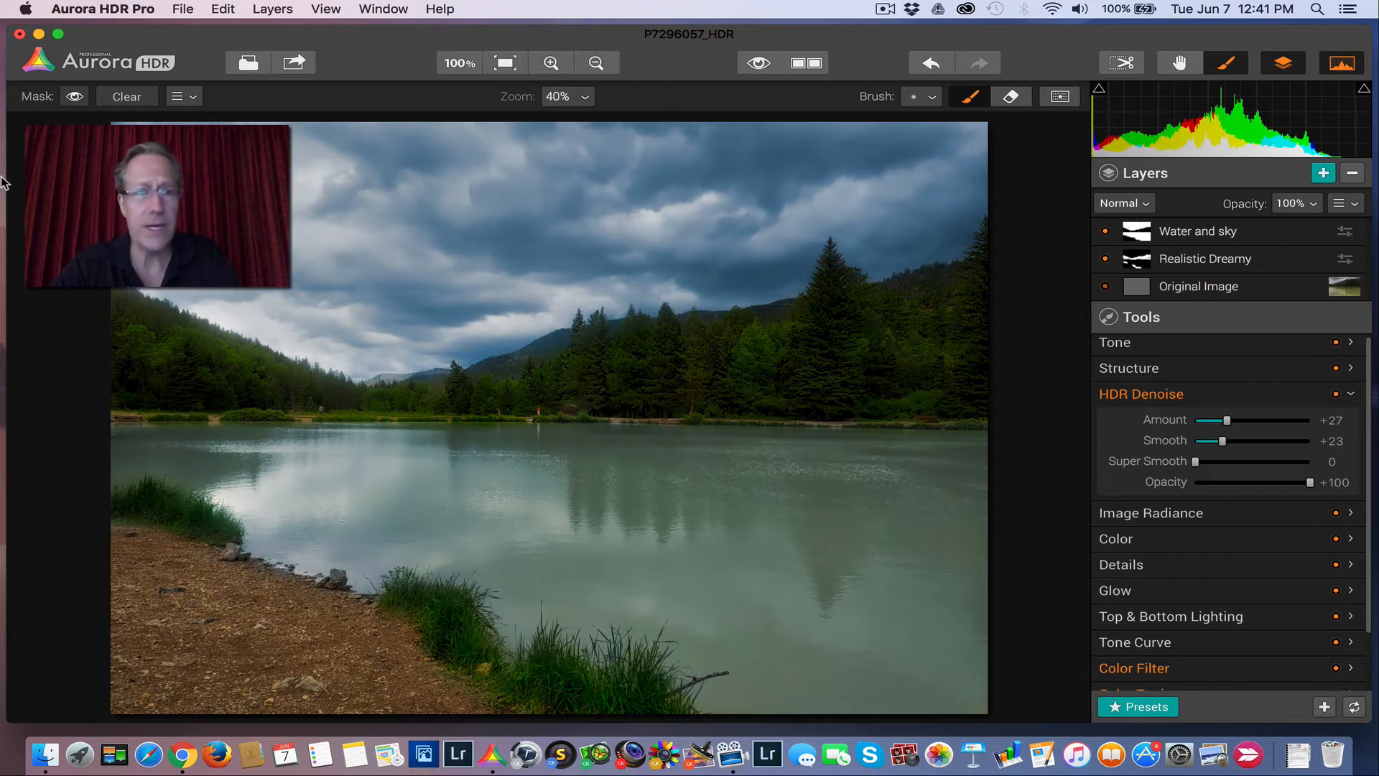
Step: Check the mask, then compare the image with and without the Water and sky layer and against the original
{"action": "left_click", "coordinate": [74, 97]}
{"action": "left_click", "coordinate": [74, 97]}
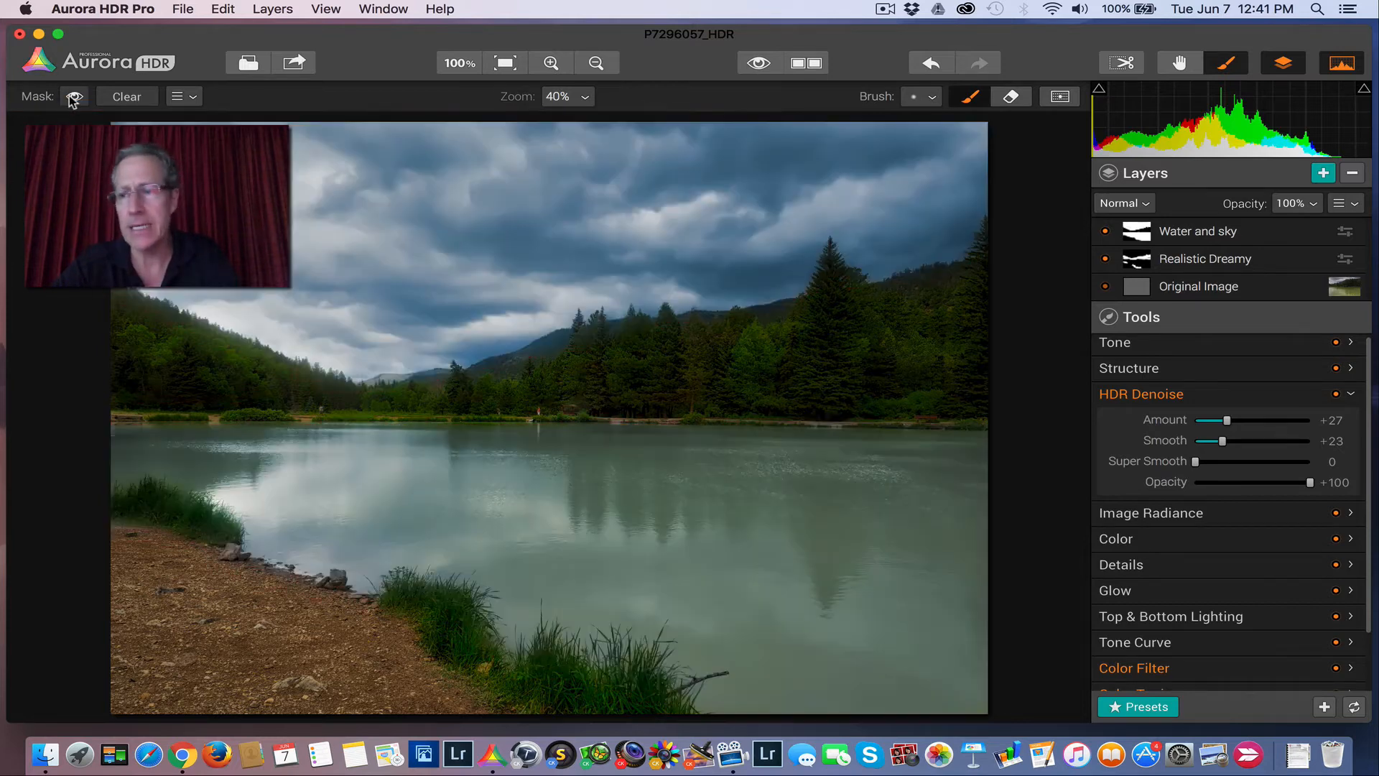
{"action": "left_click", "coordinate": [1106, 231]}
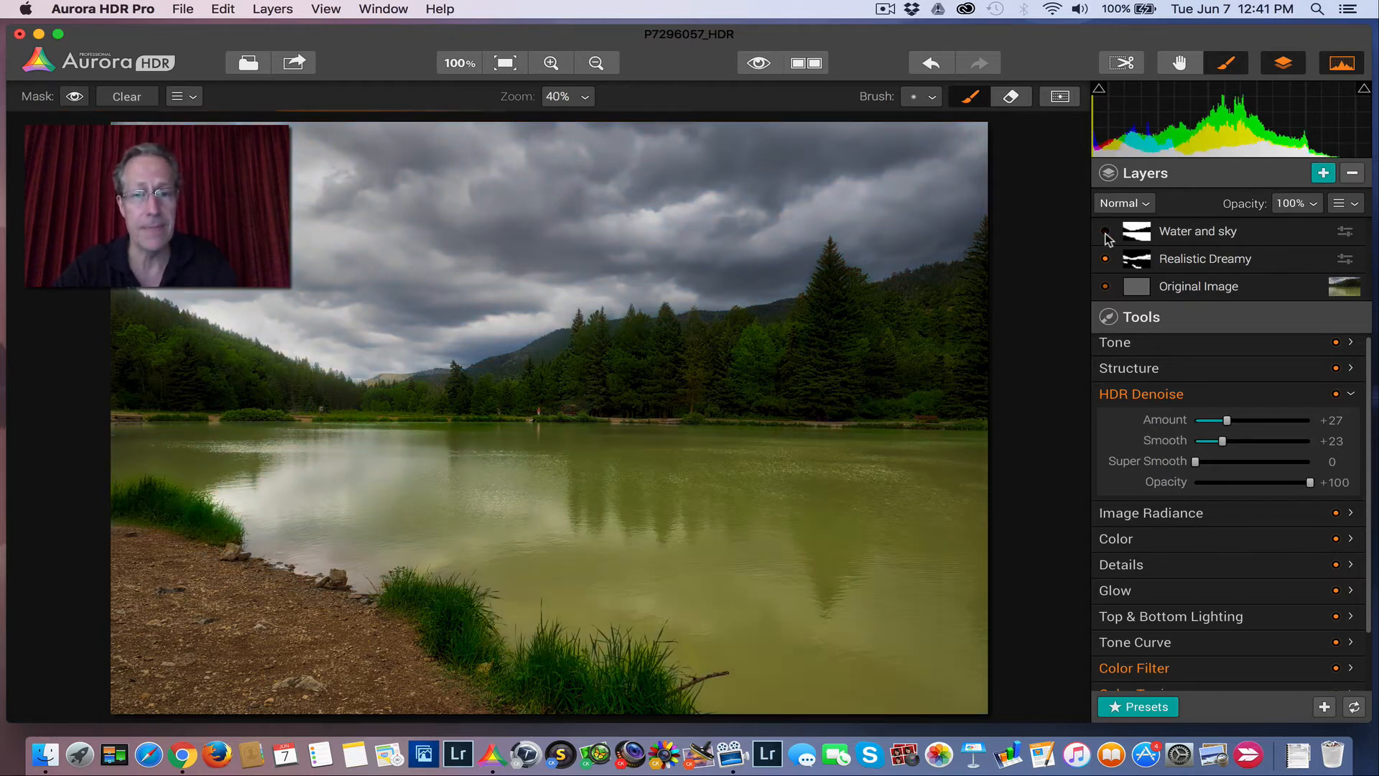
{"action": "left_click", "coordinate": [1105, 232]}
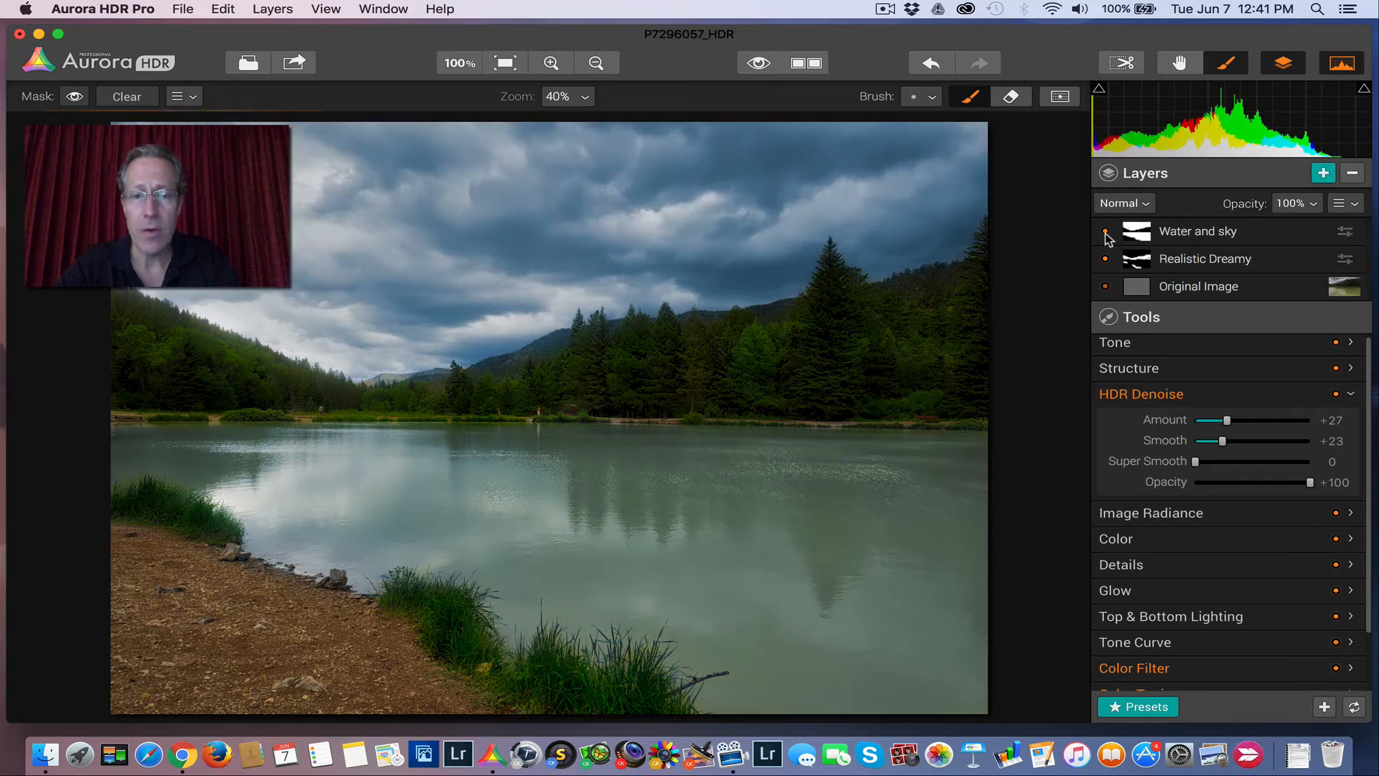
{"action": "scroll", "coordinate": [1193, 516], "scroll_direction": "down", "scroll_amount": 3}
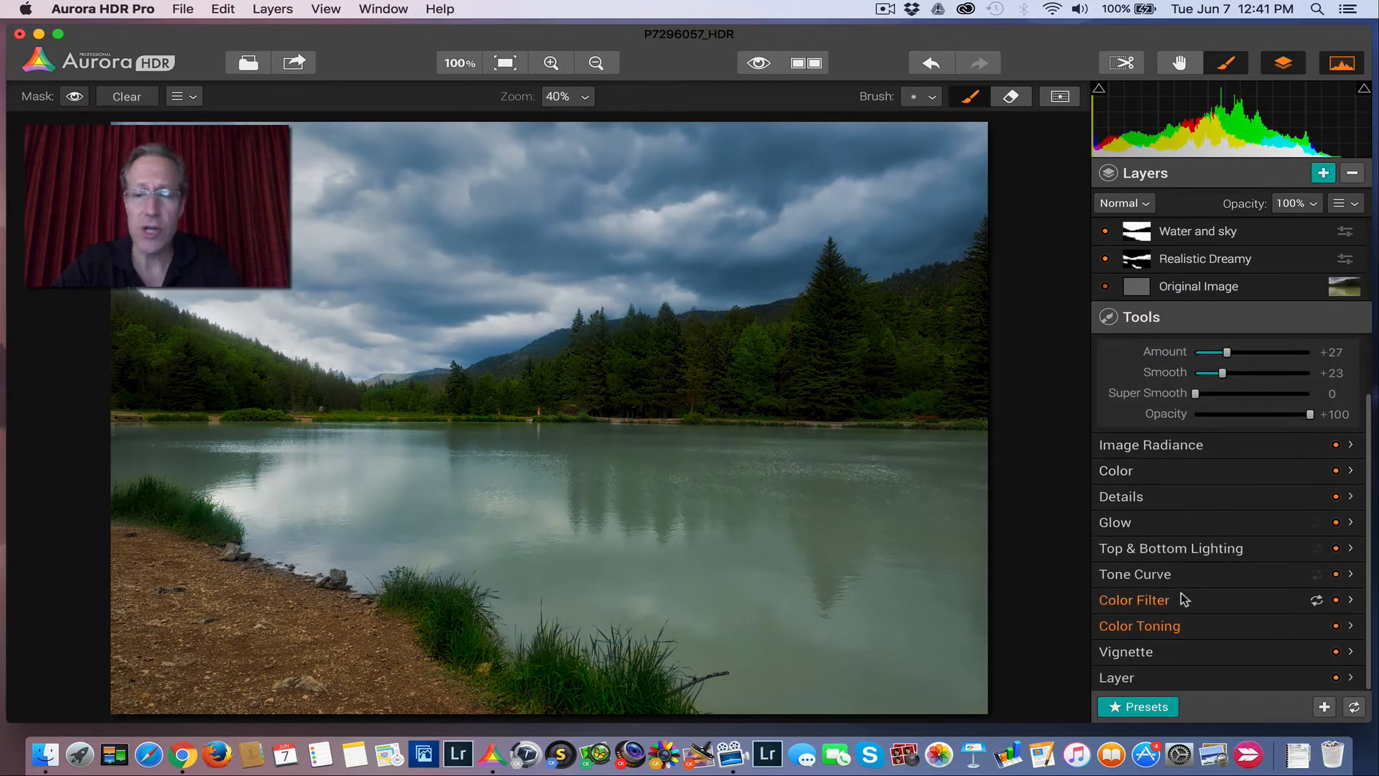
{"action": "scroll", "coordinate": [1213, 532], "scroll_direction": "up", "scroll_amount": 1}
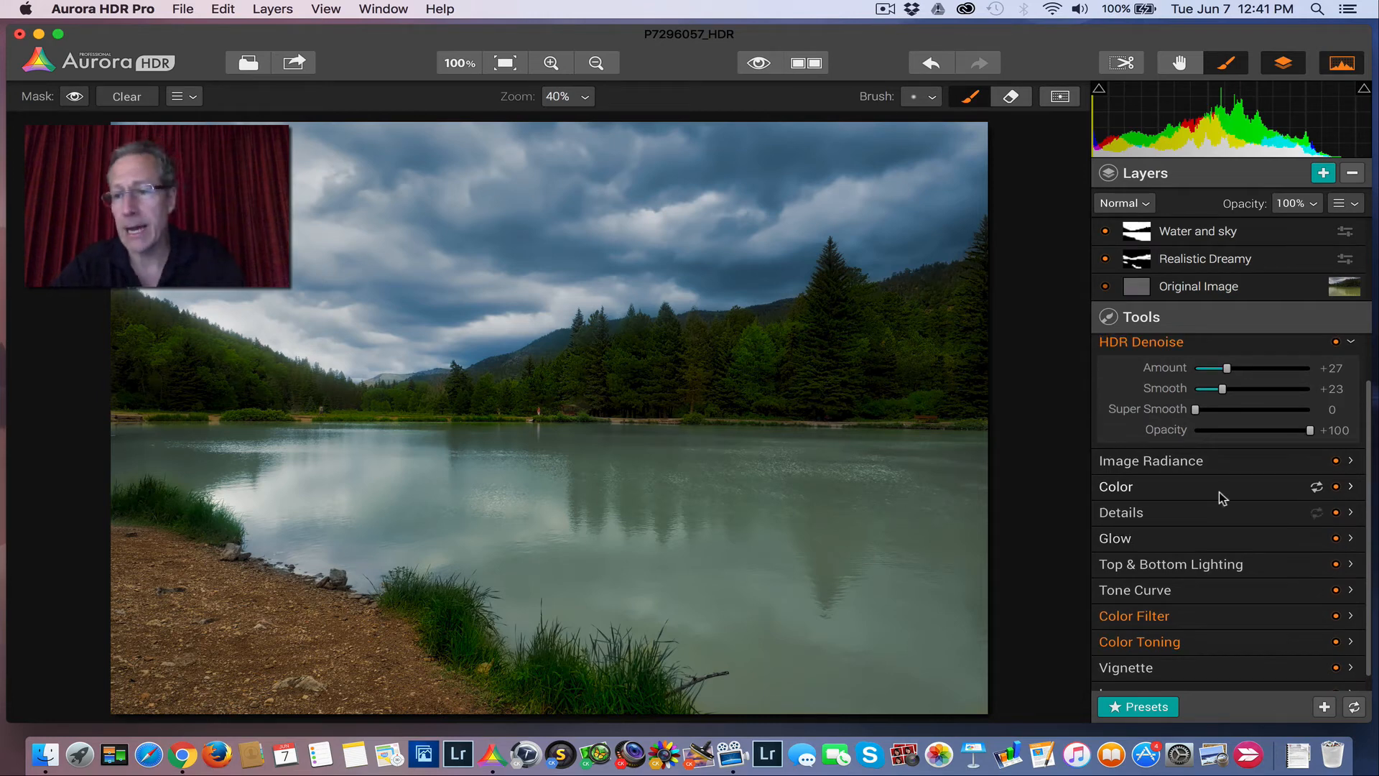
{"action": "scroll", "coordinate": [1218, 491], "scroll_direction": "up", "scroll_amount": 3}
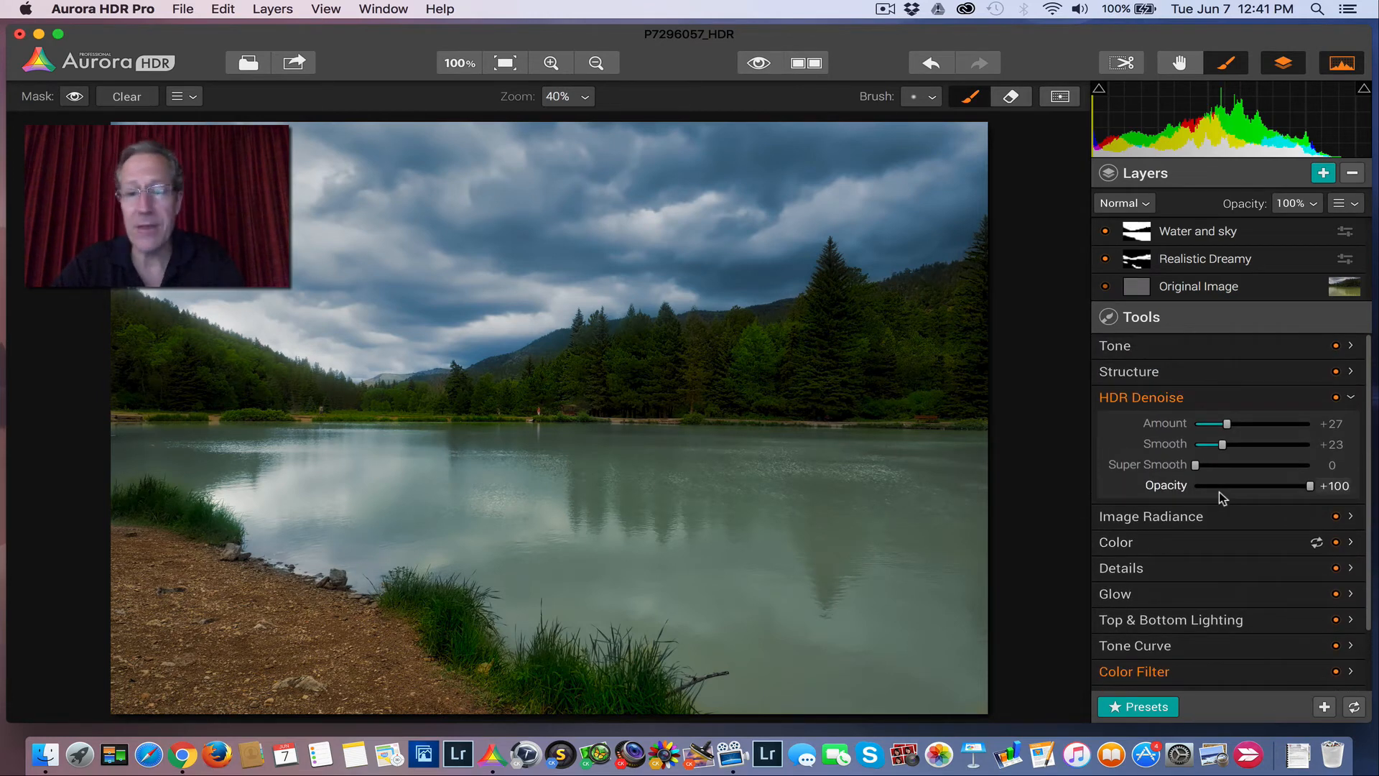
{"action": "left_click", "coordinate": [758, 66]}
{"action": "left_click", "coordinate": [758, 65]}
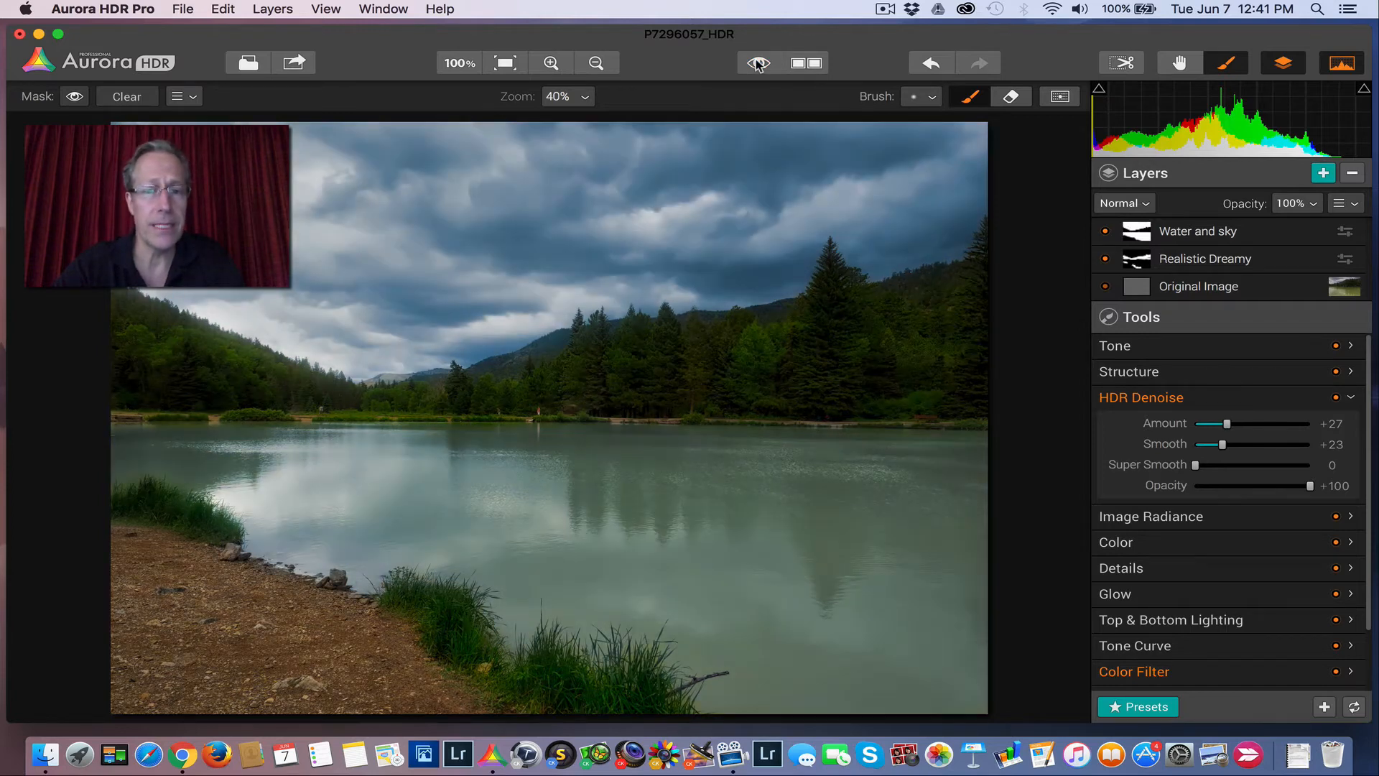
Step: Add a new layer on top of the stack and name it Misc
{"action": "left_click", "coordinate": [1323, 173]}
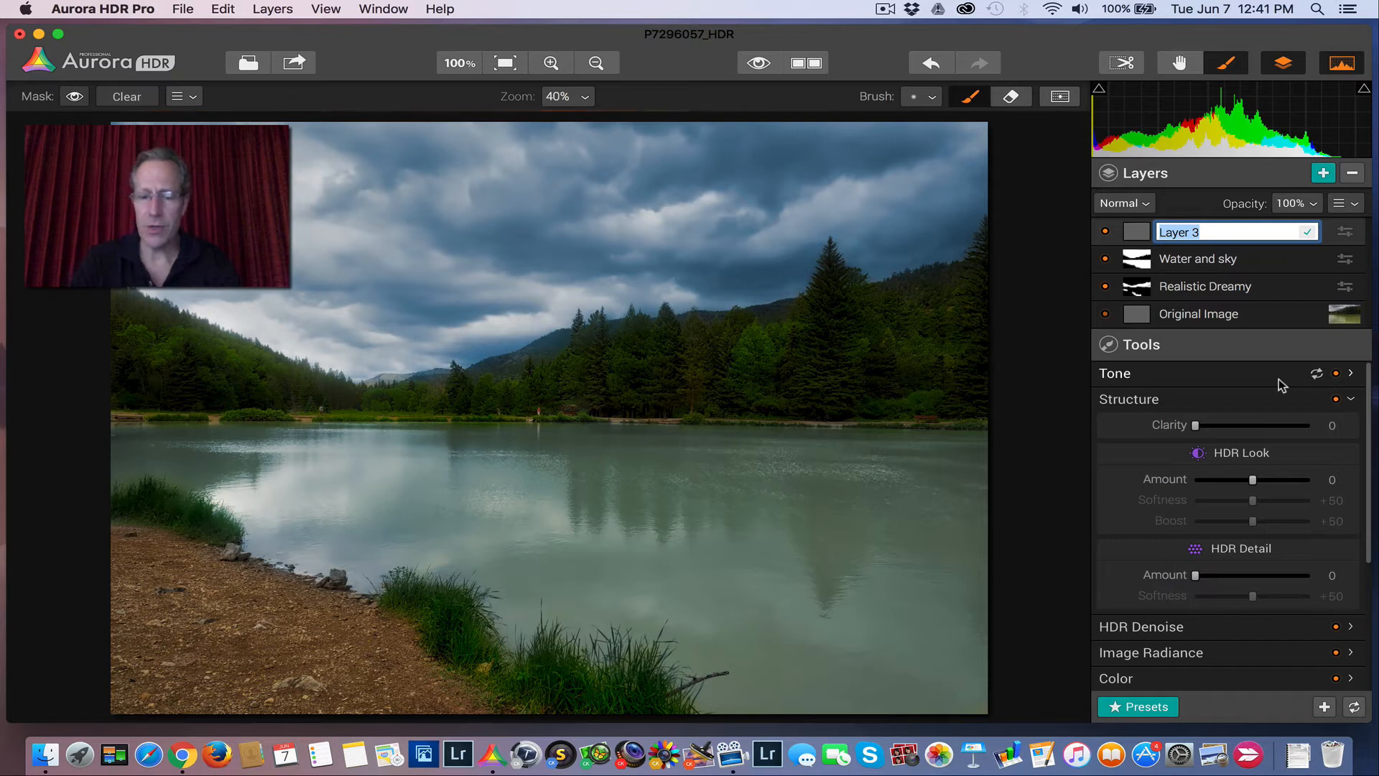
{"action": "type", "text": "Misc"}
{"action": "key", "text": "Return"}
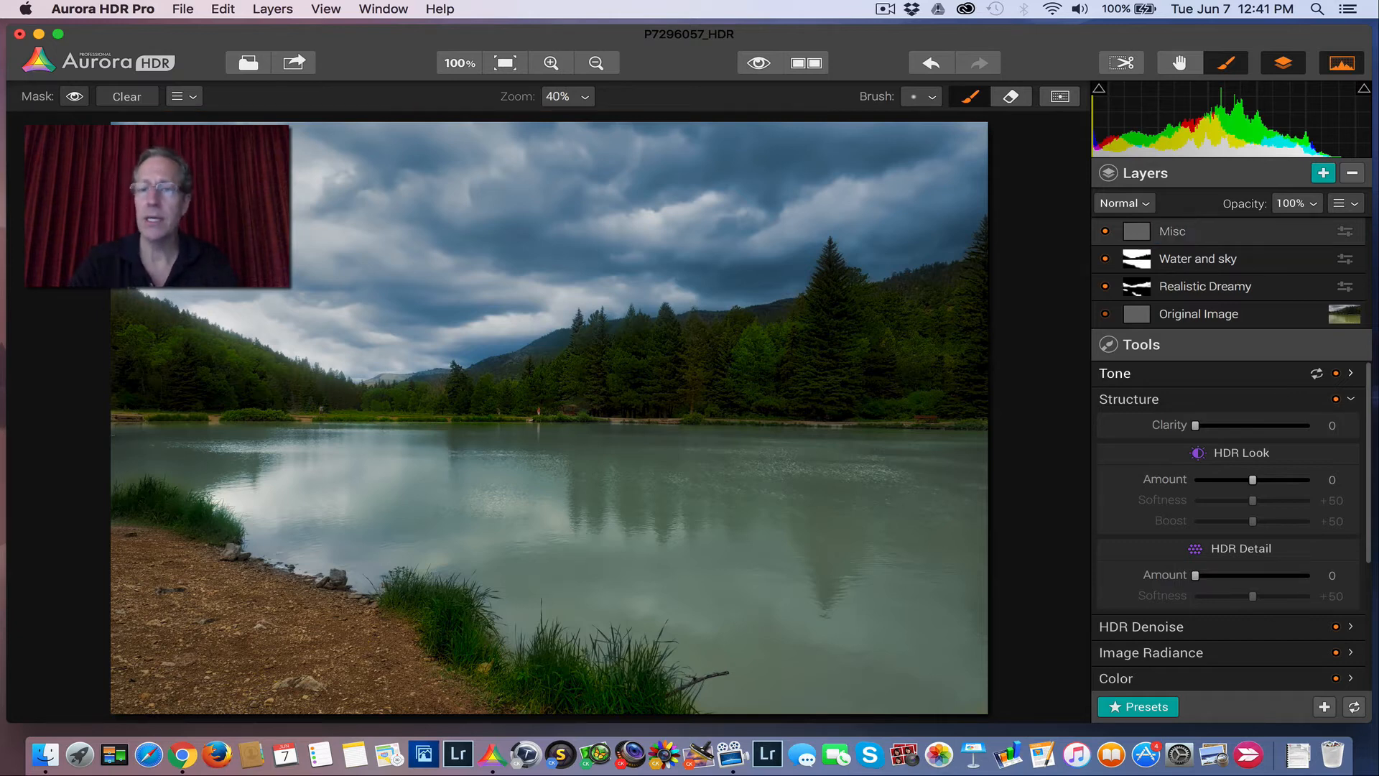
Step: Set the Misc layer's tone to Contrast 34 and Highlights -26
{"action": "left_click", "coordinate": [1206, 407]}
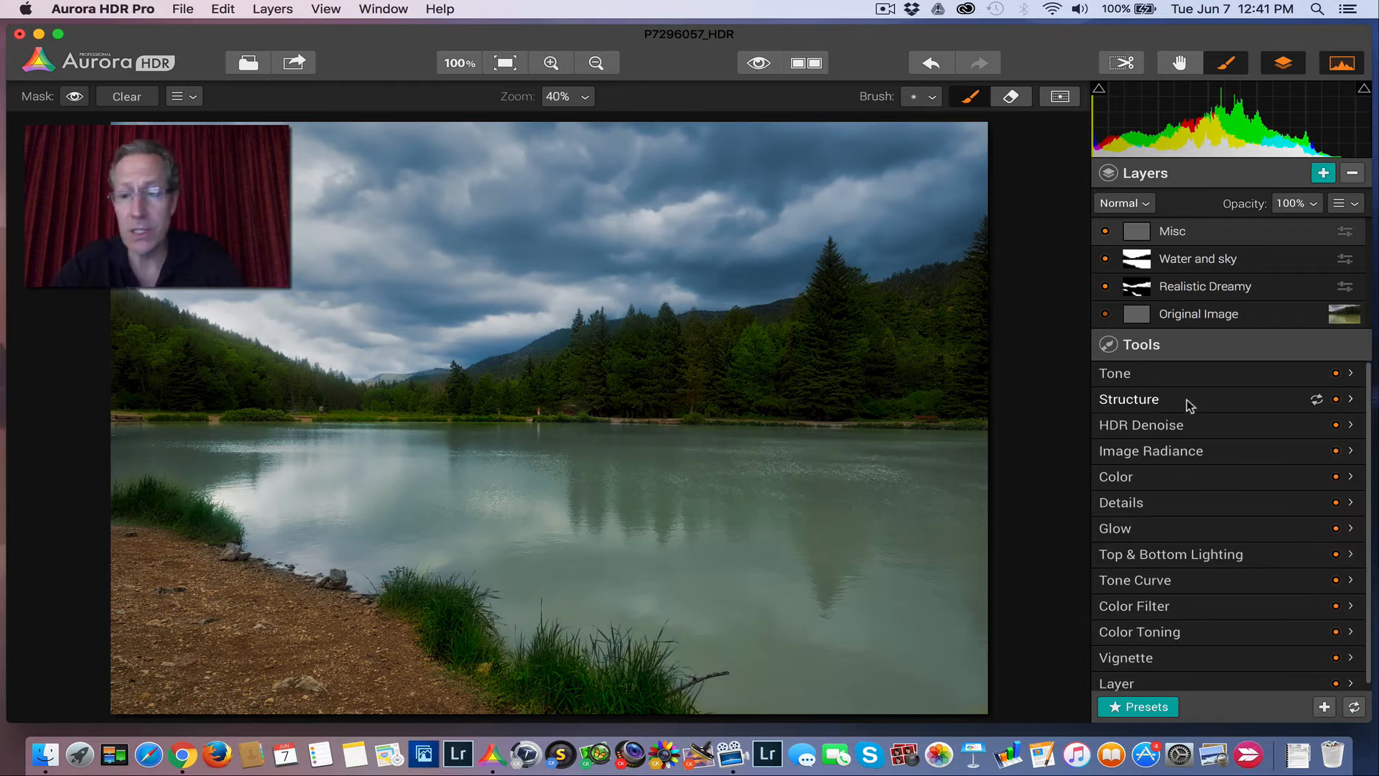
{"action": "left_click", "coordinate": [1184, 381]}
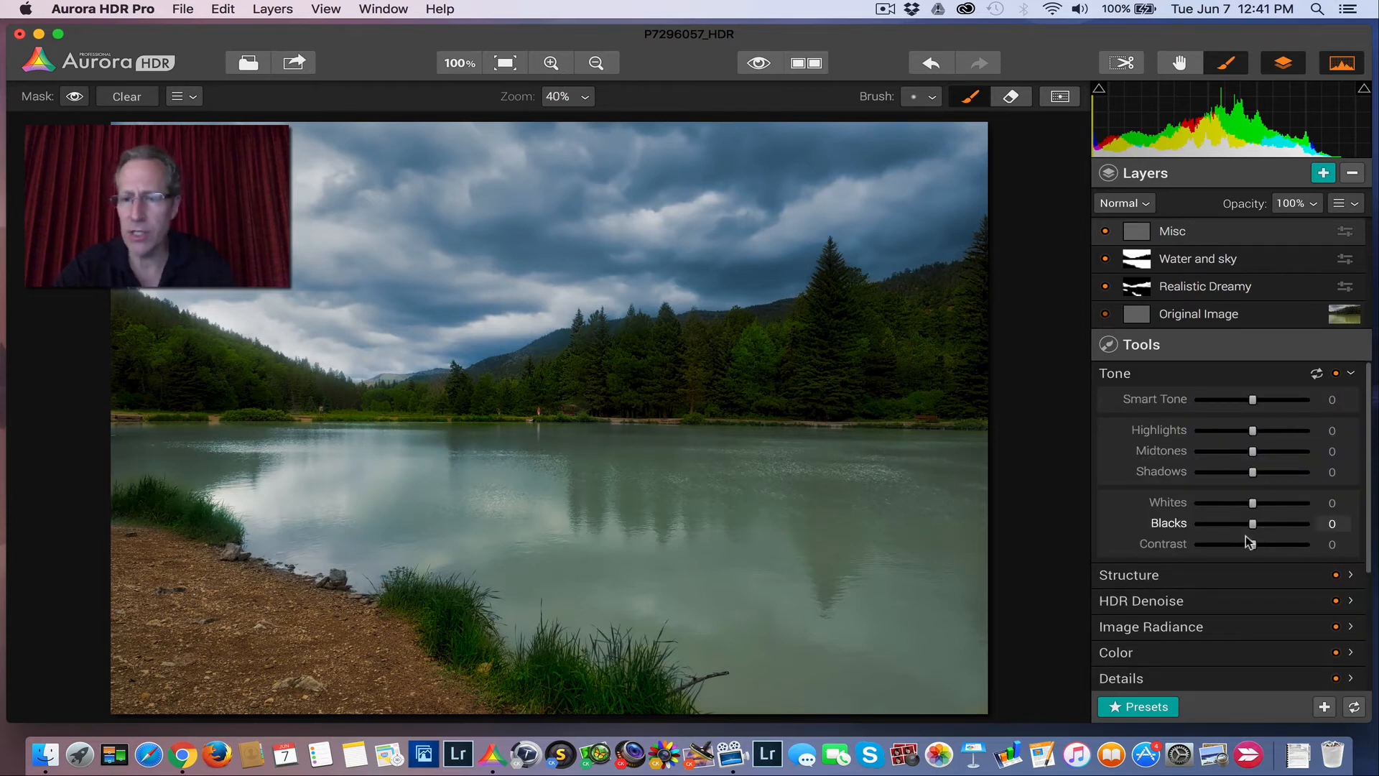
{"action": "left_click_drag", "start_coordinate": [1252, 544], "coordinate": [1274, 546]}
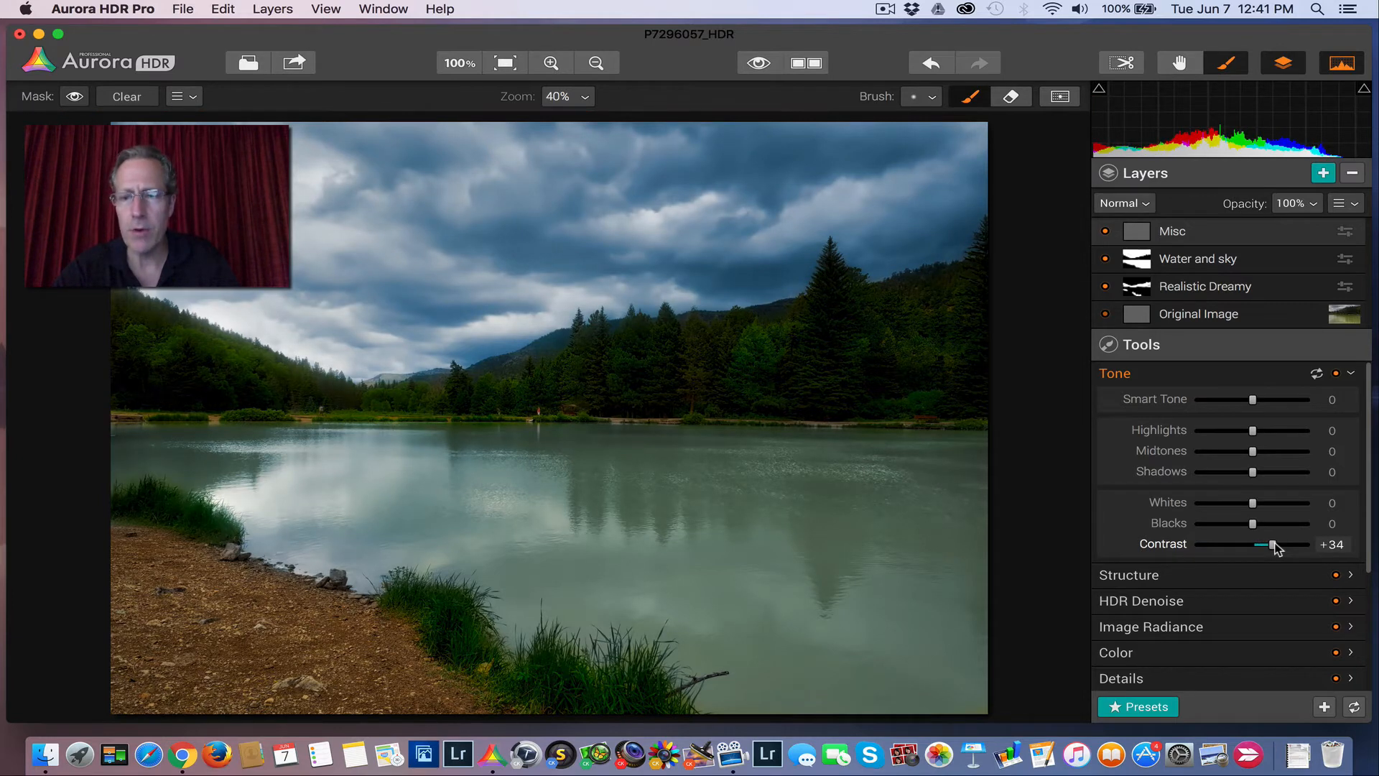
{"action": "left_click_drag", "start_coordinate": [1250, 431], "coordinate": [1240, 433]}
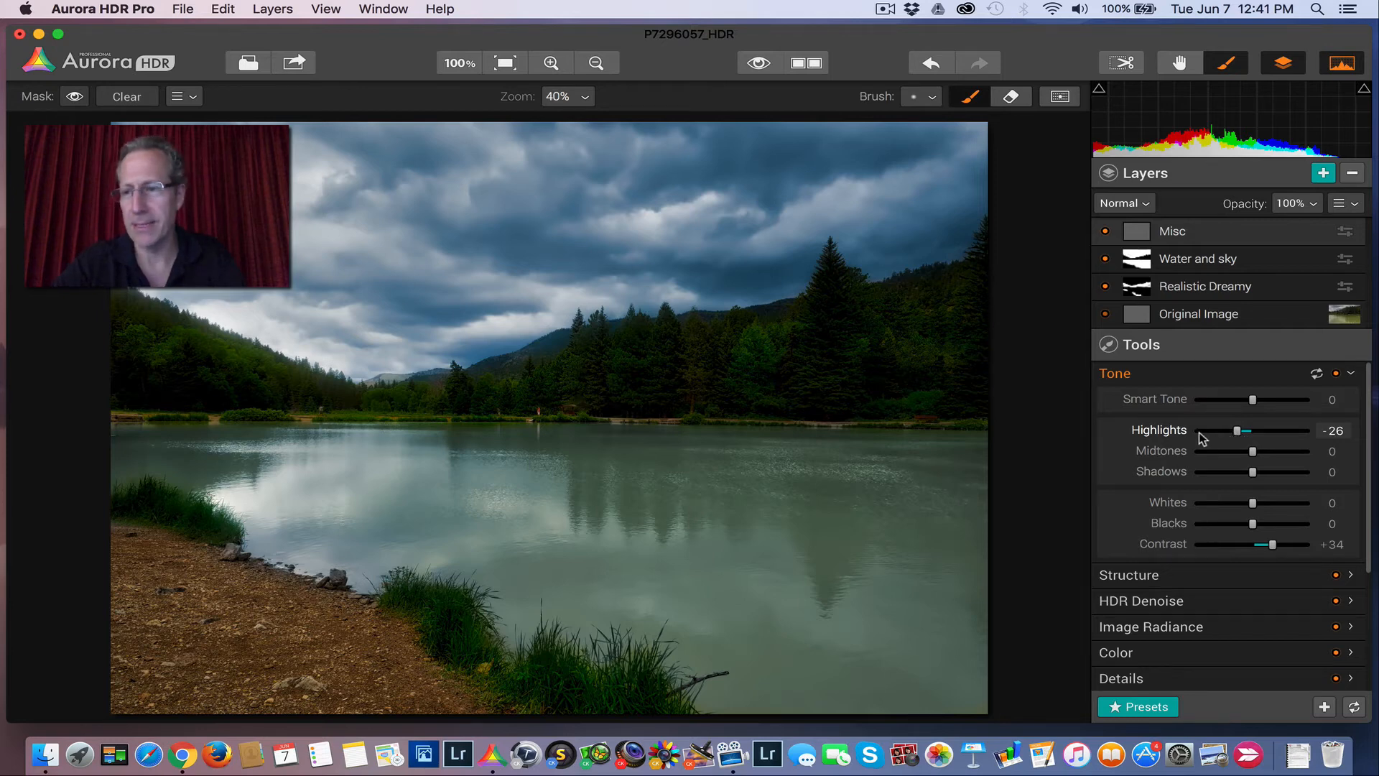
{"action": "scroll", "coordinate": [1254, 470], "scroll_direction": "down", "scroll_amount": 1}
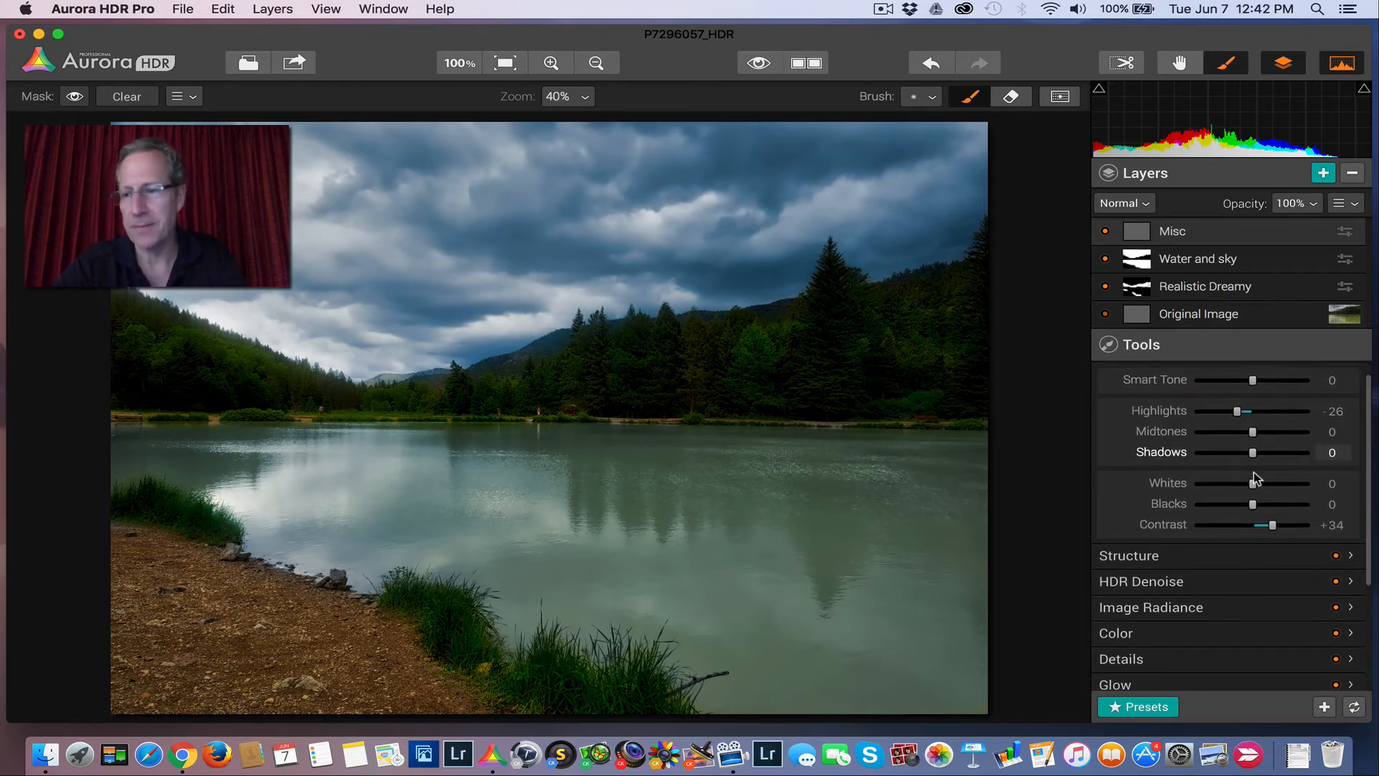
Step: Set the Misc layer's Color to Saturation -8, Vibrance -12, Temperature +11 and Tint +3
{"action": "scroll", "coordinate": [1255, 479], "scroll_direction": "down", "scroll_amount": 2}
{"action": "scroll", "coordinate": [1253, 472], "scroll_direction": "down", "scroll_amount": 3}
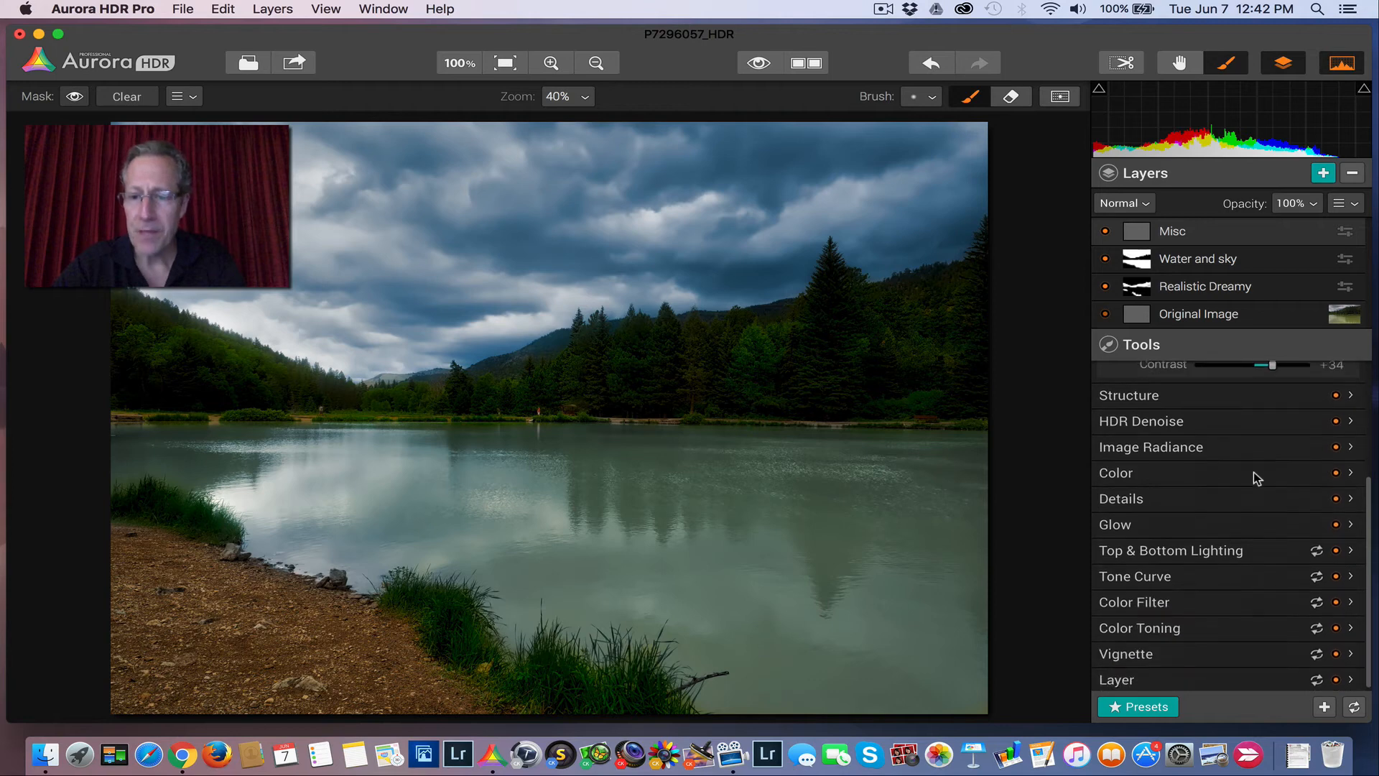
{"action": "left_click", "coordinate": [1210, 473]}
{"action": "scroll", "coordinate": [1131, 440], "scroll_direction": "up", "scroll_amount": 2}
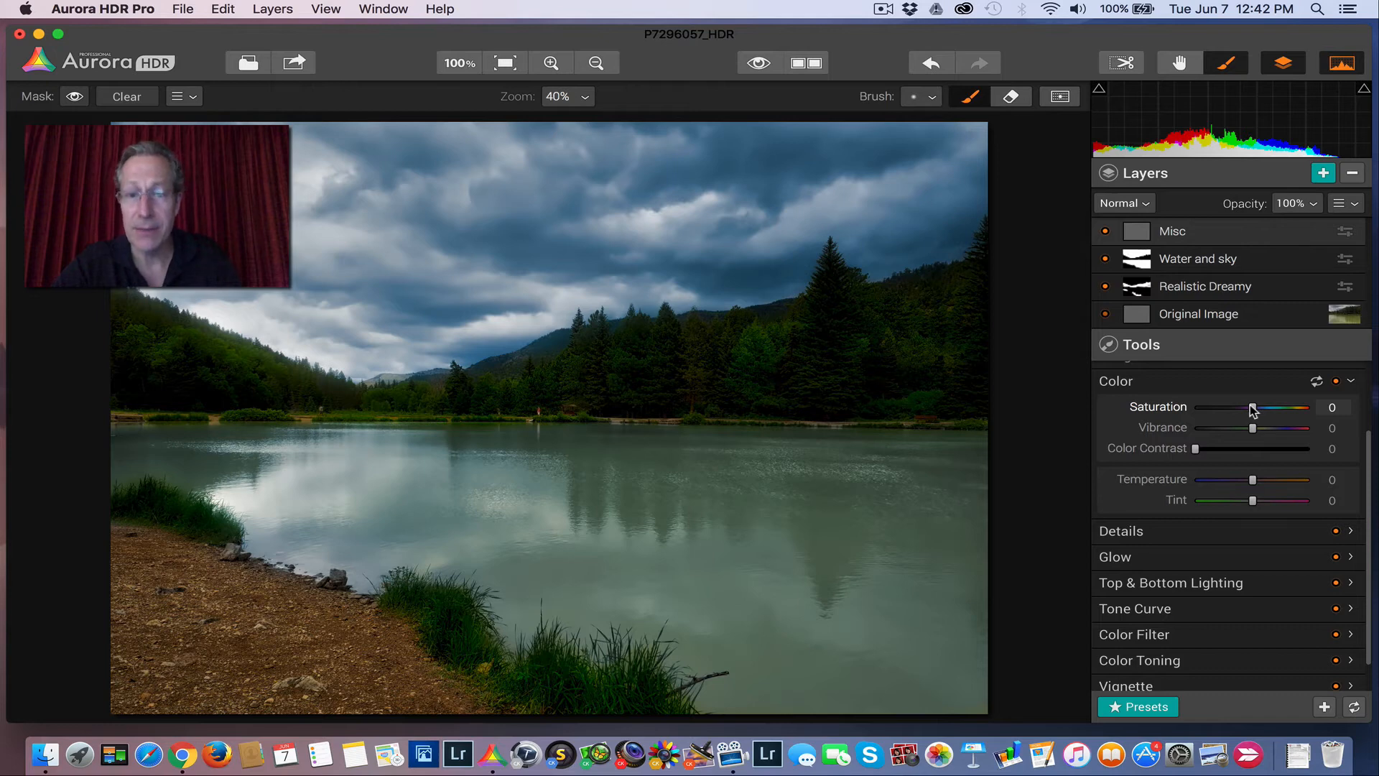
{"action": "left_click_drag", "start_coordinate": [1251, 406], "coordinate": [1243, 406]}
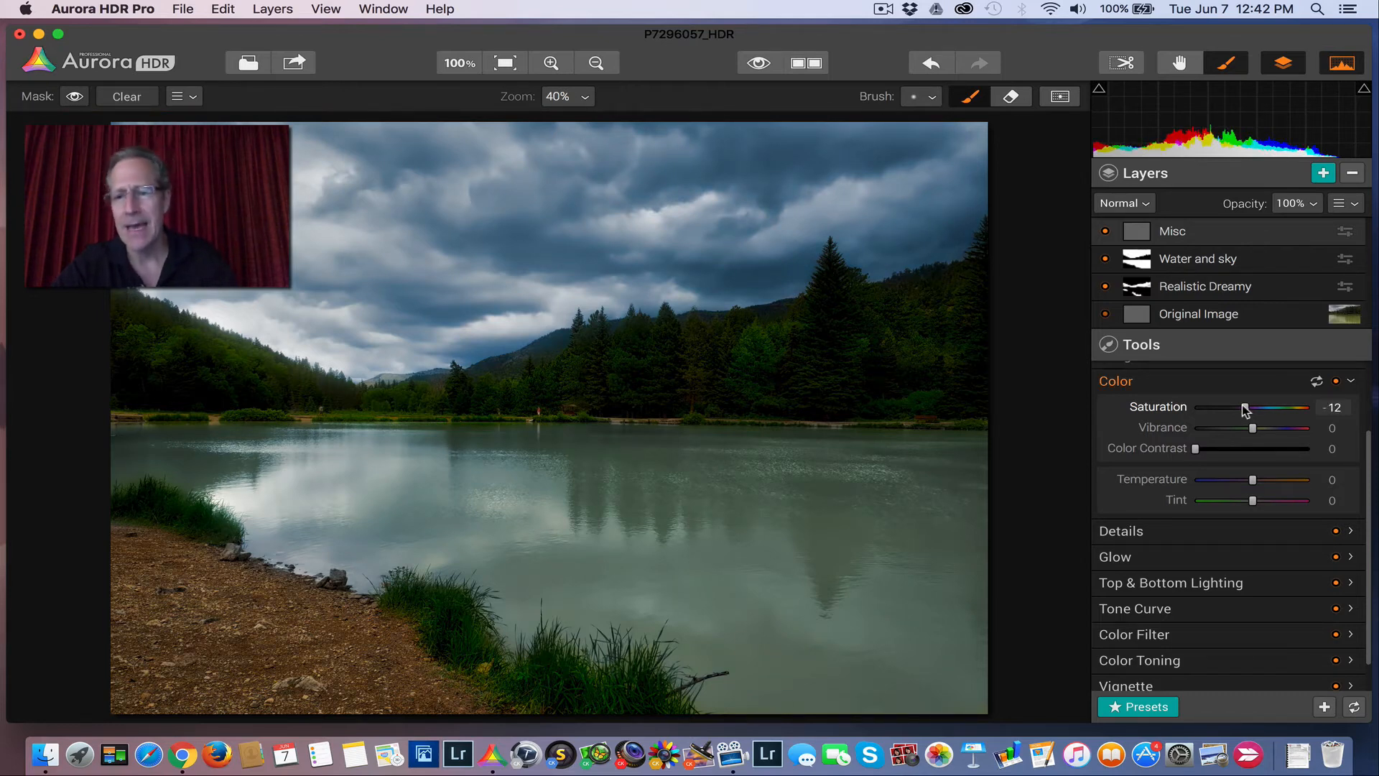
{"action": "left_click_drag", "start_coordinate": [1254, 429], "coordinate": [1247, 410]}
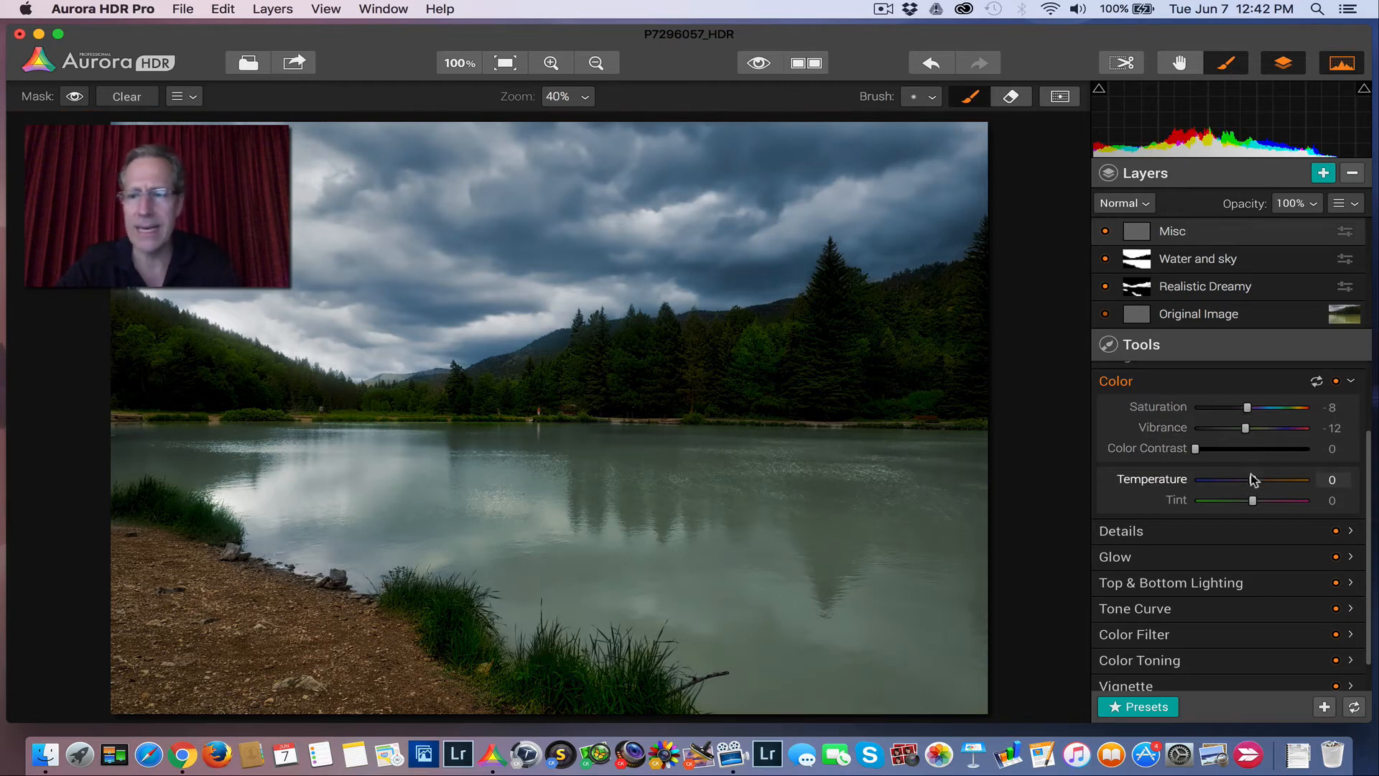
{"action": "left_click_drag", "start_coordinate": [1253, 486], "coordinate": [1252, 501]}
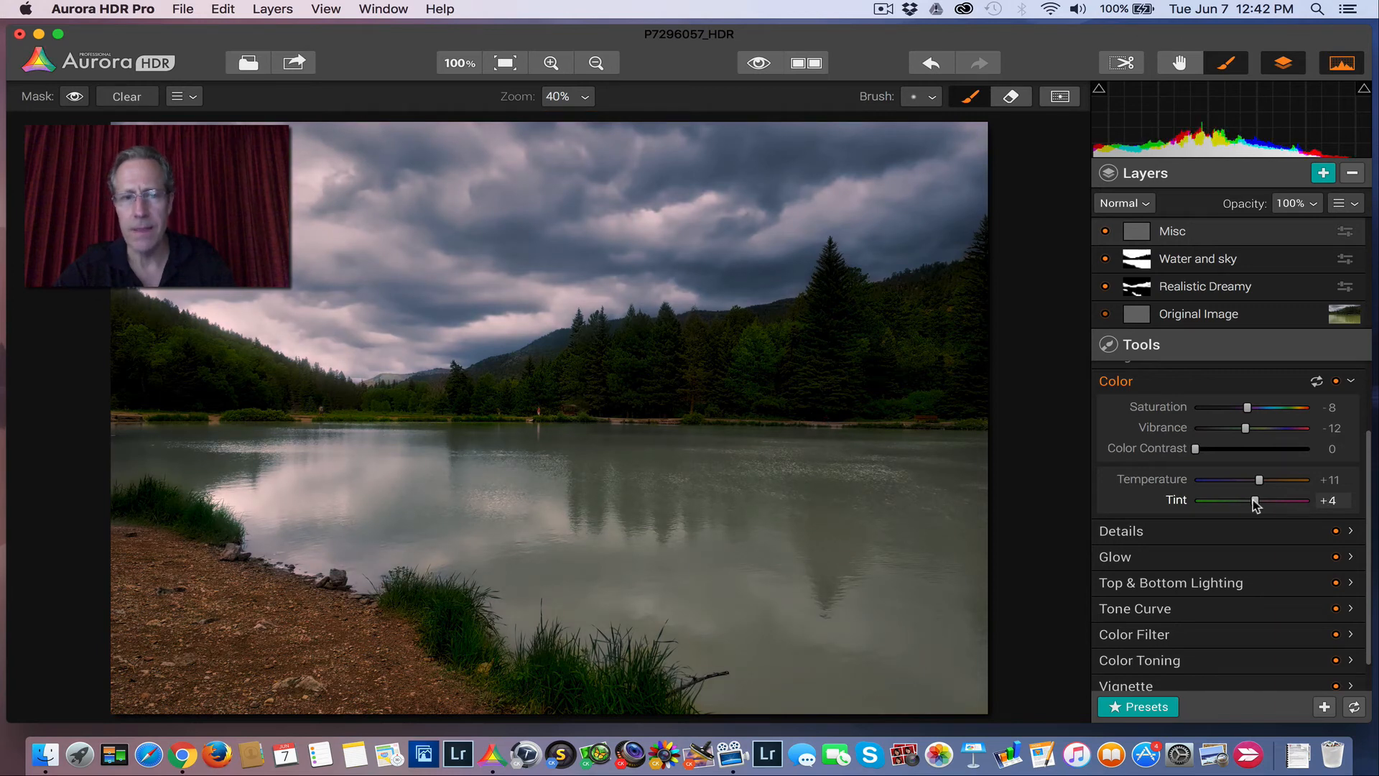
{"action": "left_click_drag", "start_coordinate": [1253, 499], "coordinate": [1251, 499]}
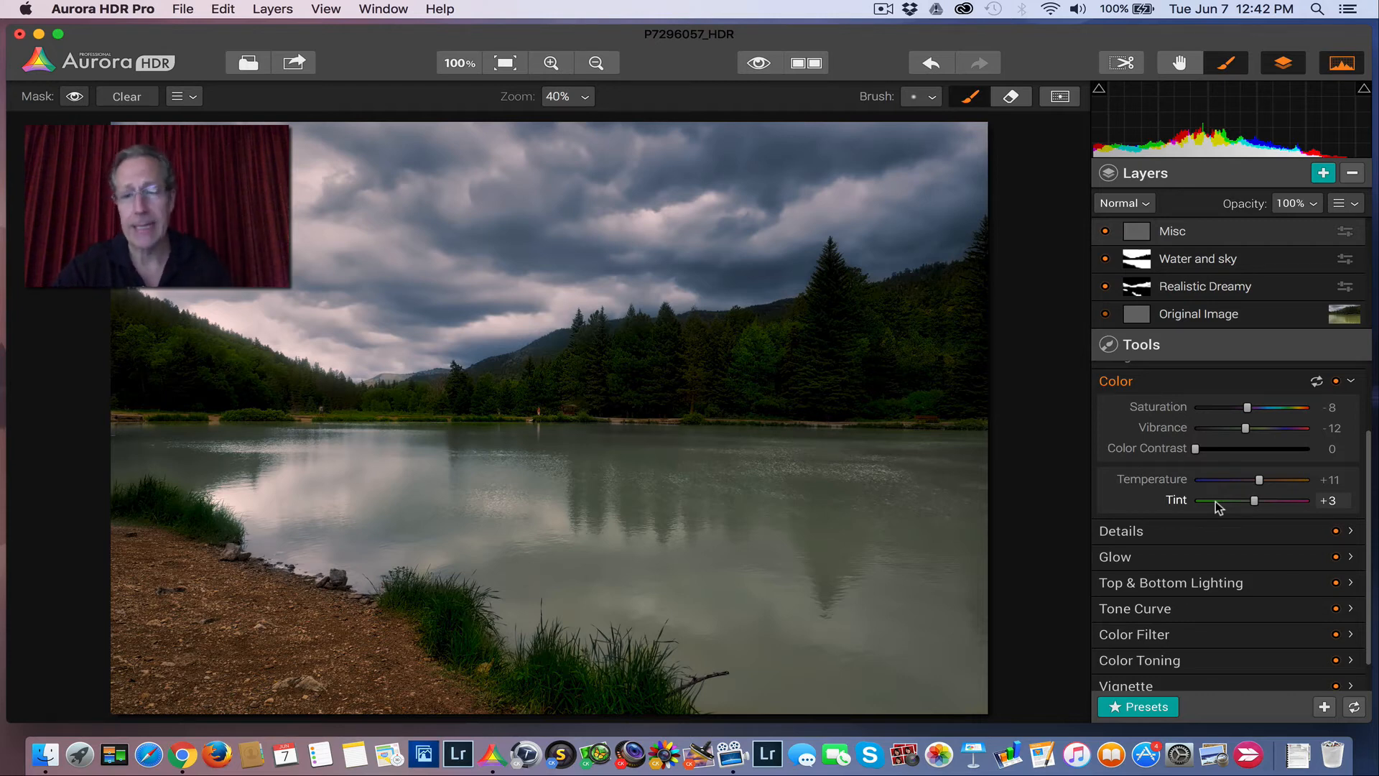
Step: Lower the saturation of Blue to -18 in the Misc layer's Color Filter
{"action": "scroll", "coordinate": [1216, 502], "scroll_direction": "down", "scroll_amount": 3}
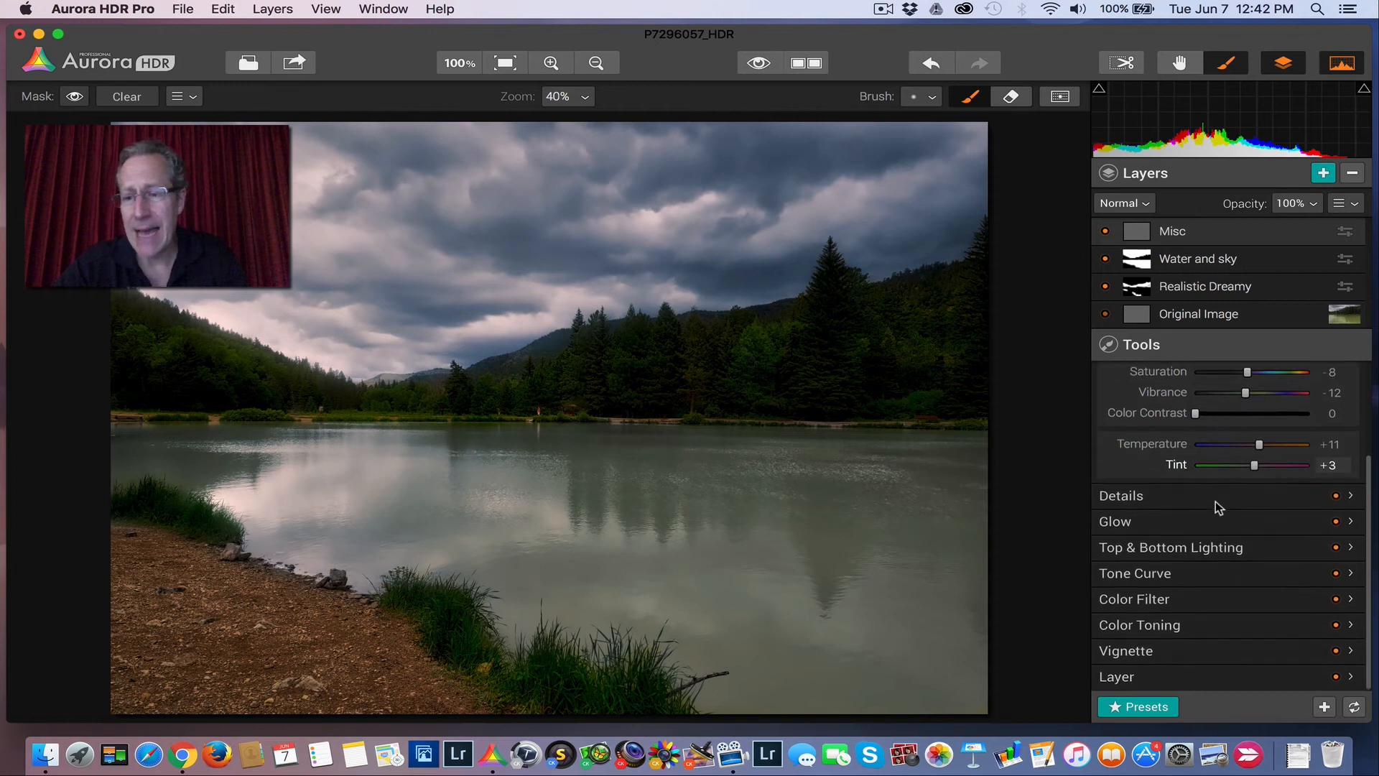
{"action": "left_click", "coordinate": [1178, 598]}
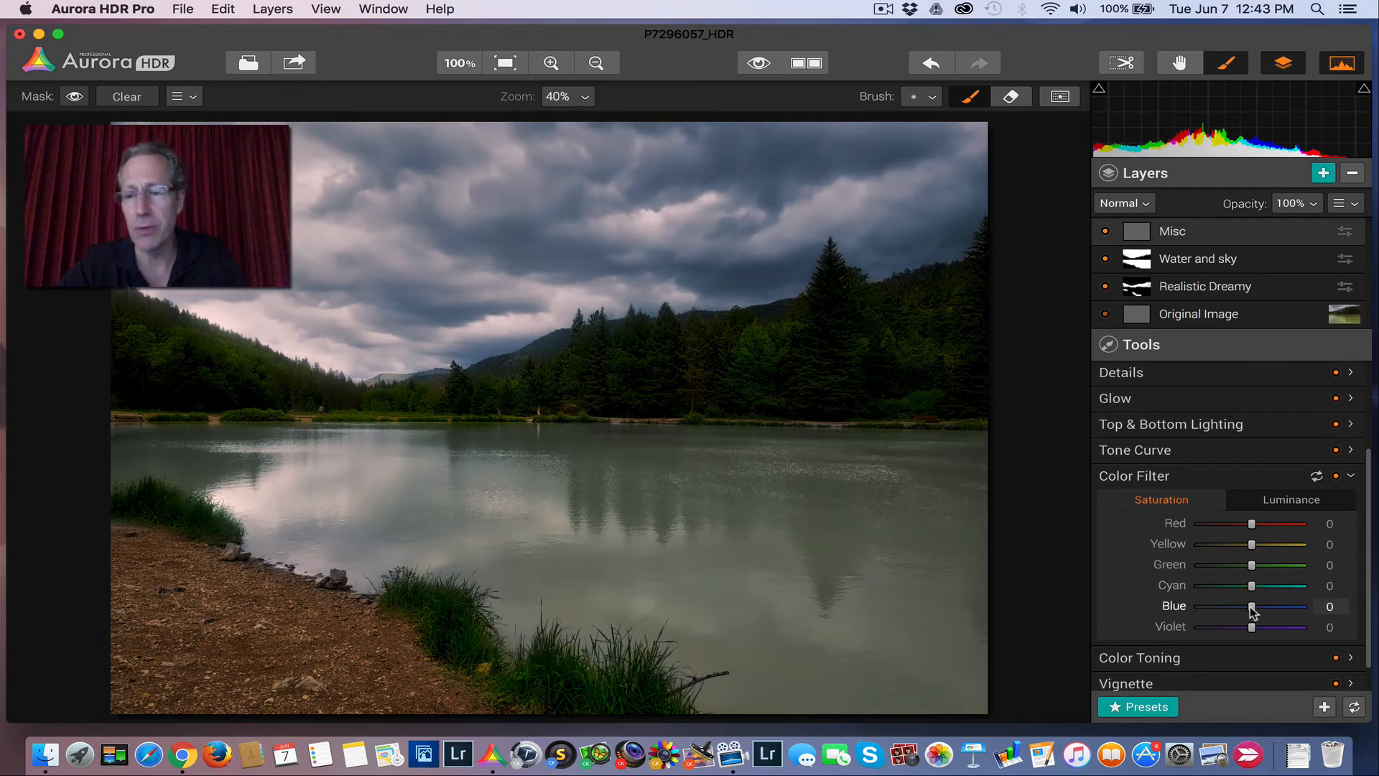
{"action": "left_click_drag", "start_coordinate": [1252, 610], "coordinate": [1241, 610]}
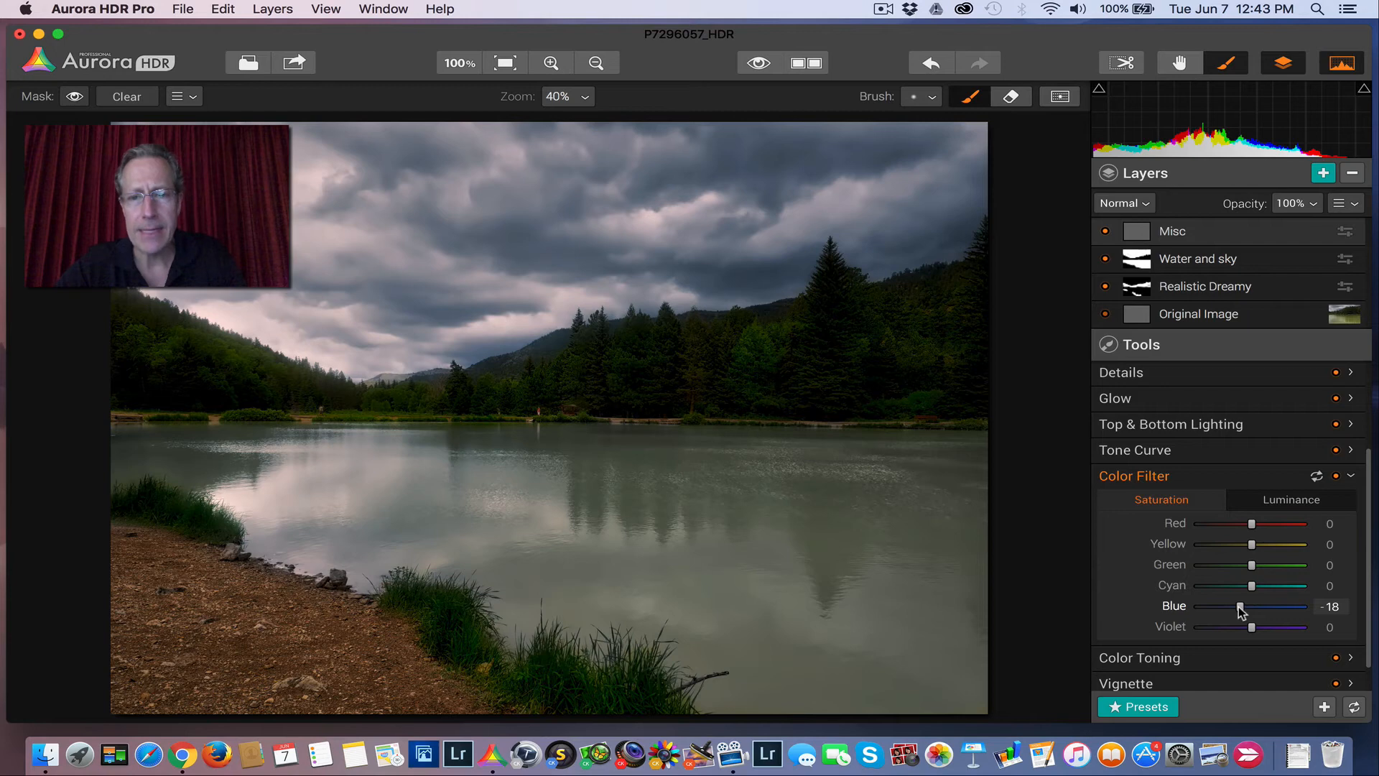
{"action": "left_click", "coordinate": [1218, 480]}
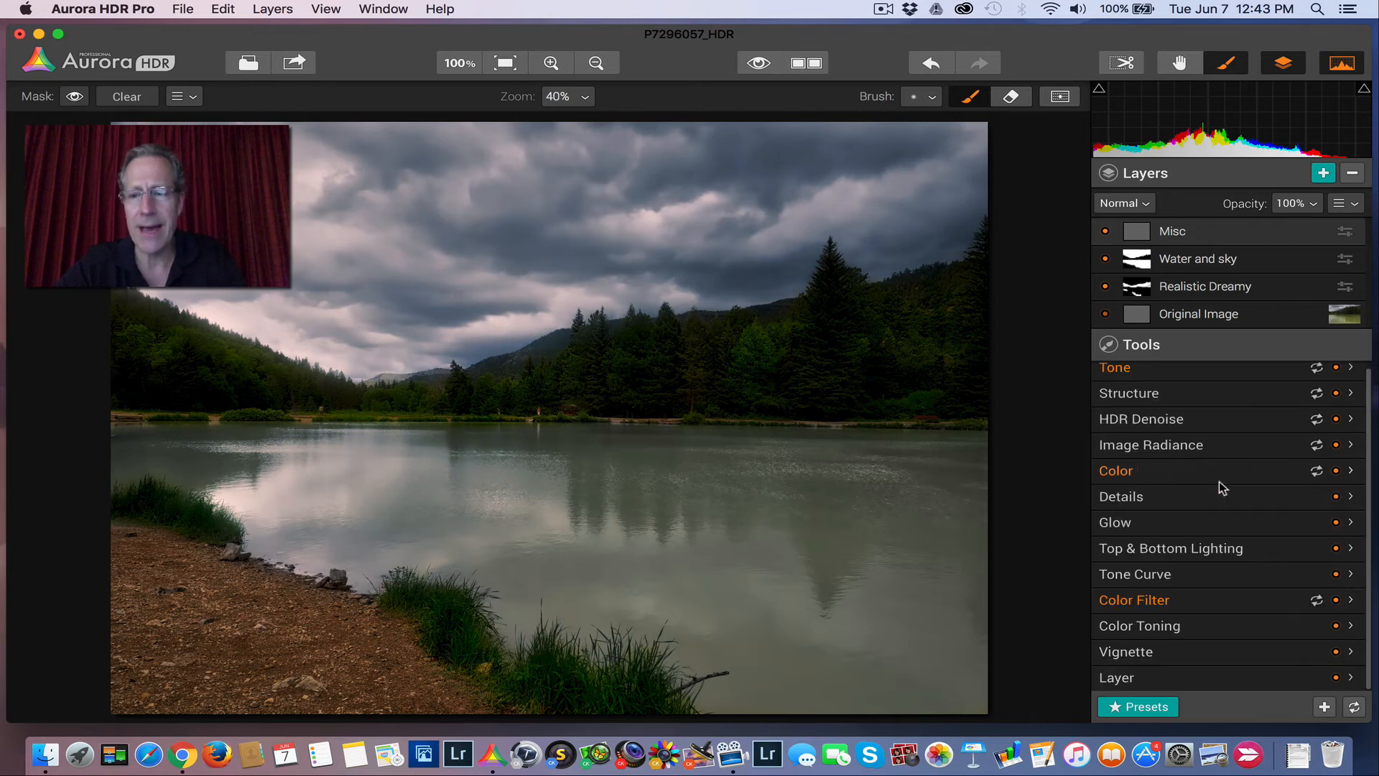
Step: Darken the upper part of the image with Top & Bottom Lighting, Top -20, and compare it with the effect off
{"action": "left_click", "coordinate": [1213, 550]}
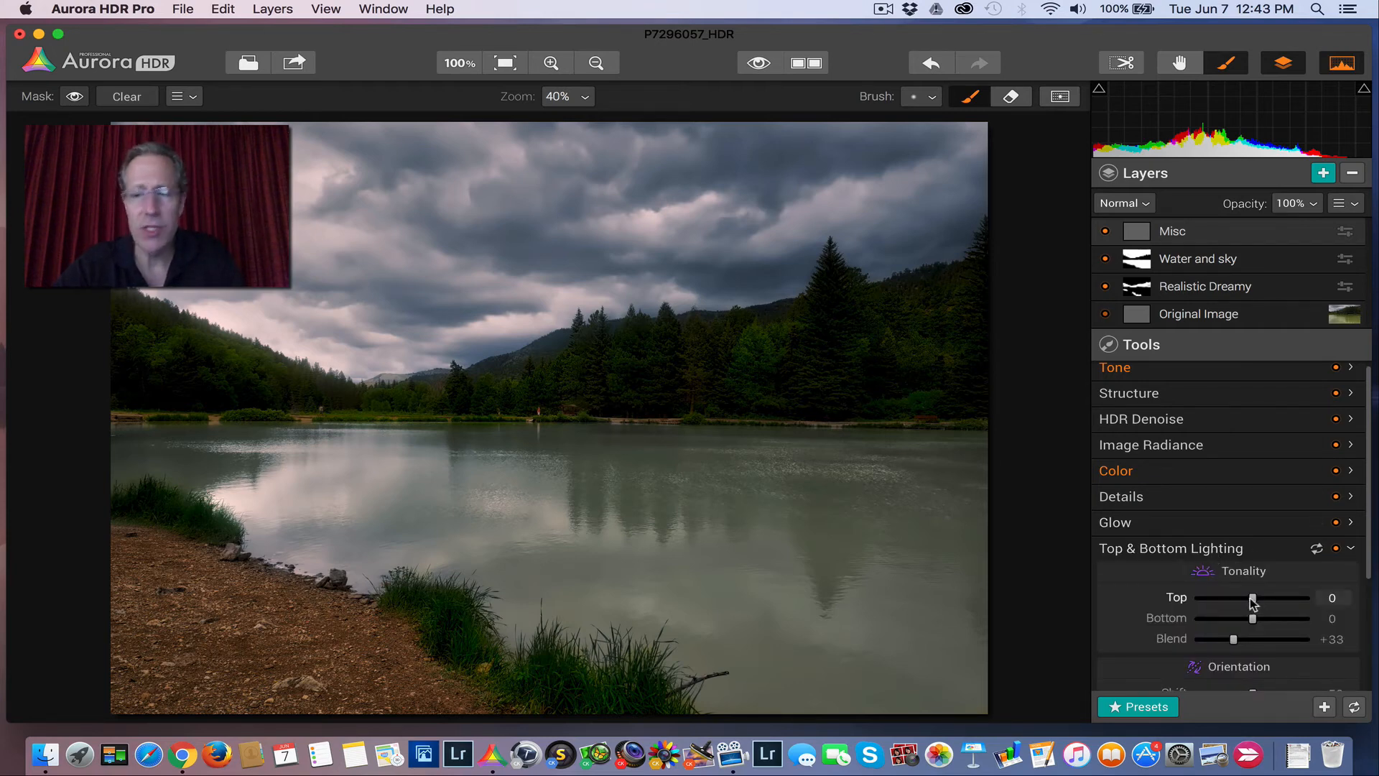
{"action": "left_click_drag", "start_coordinate": [1251, 598], "coordinate": [1240, 597]}
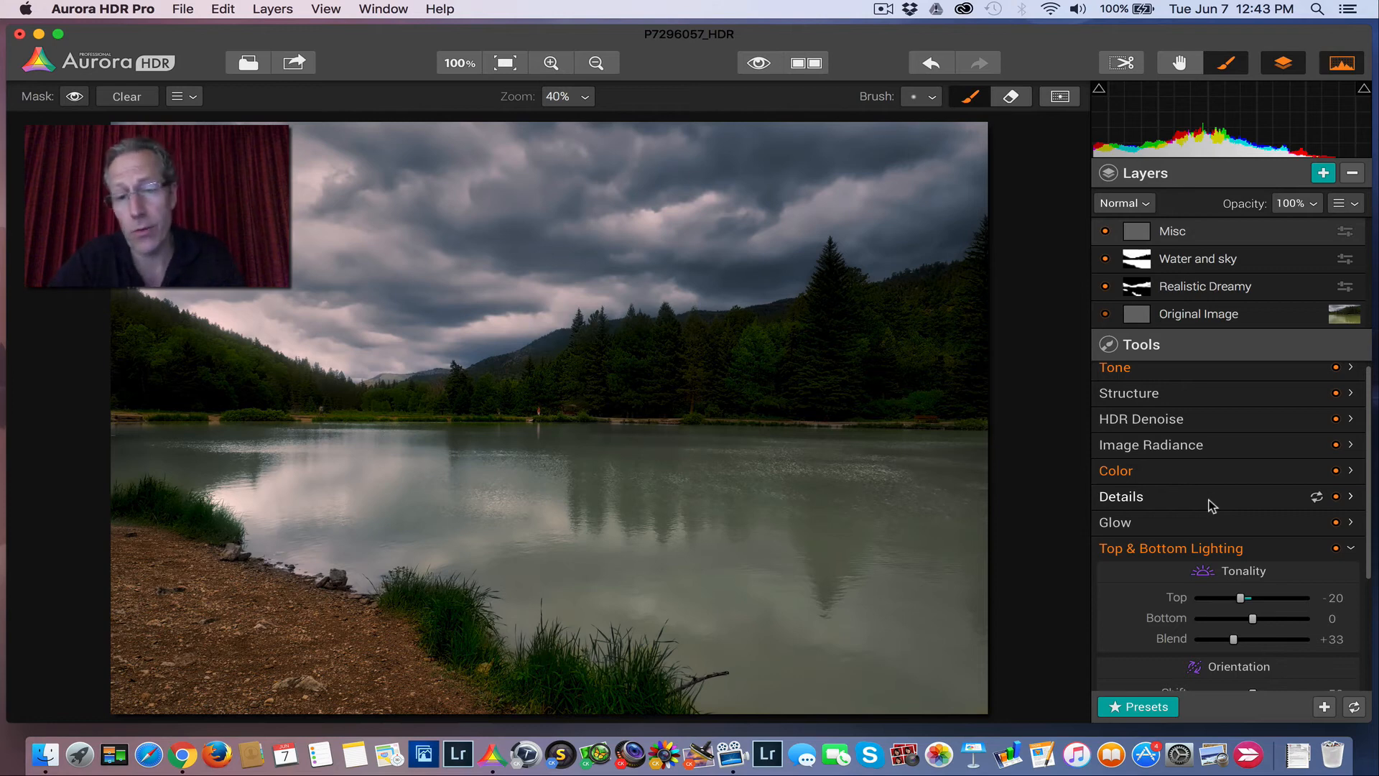
{"action": "left_click", "coordinate": [1334, 549]}
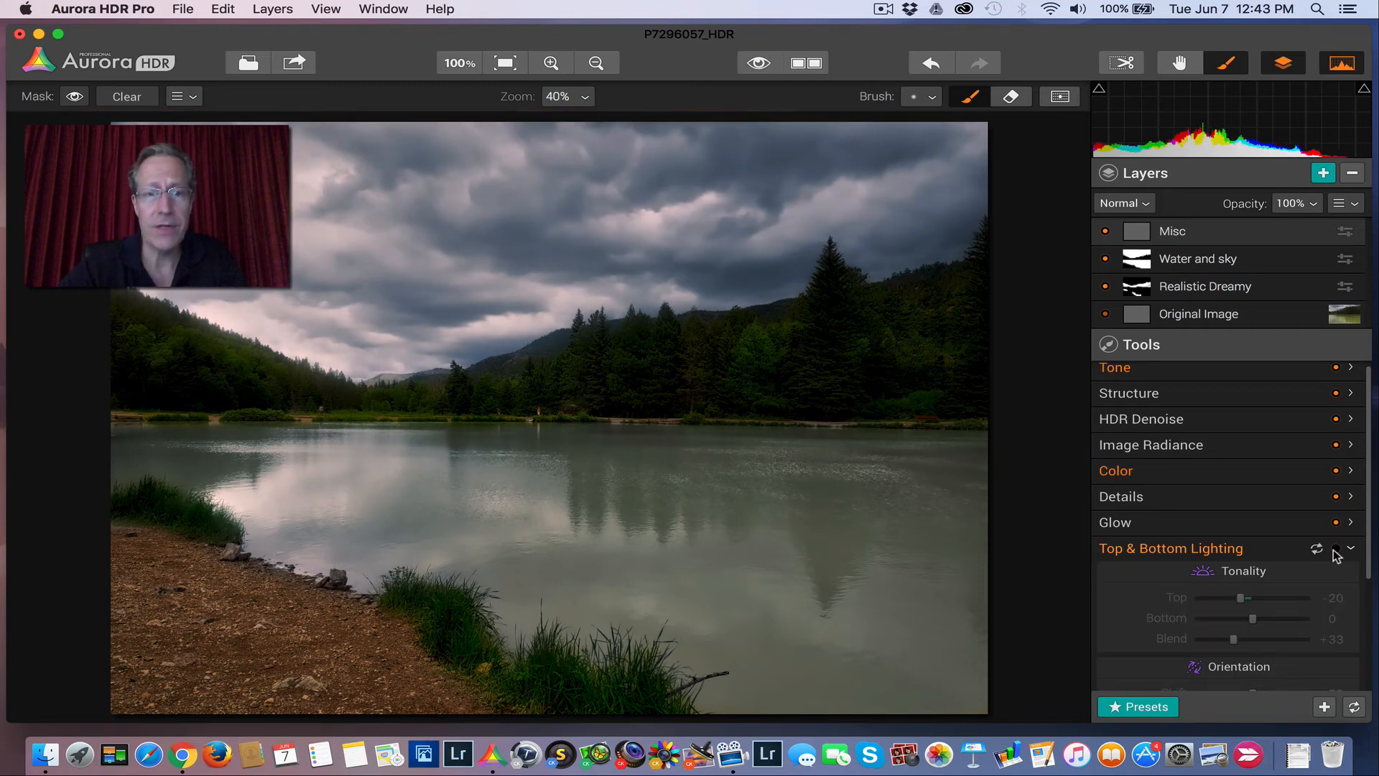
{"action": "left_click", "coordinate": [1334, 550]}
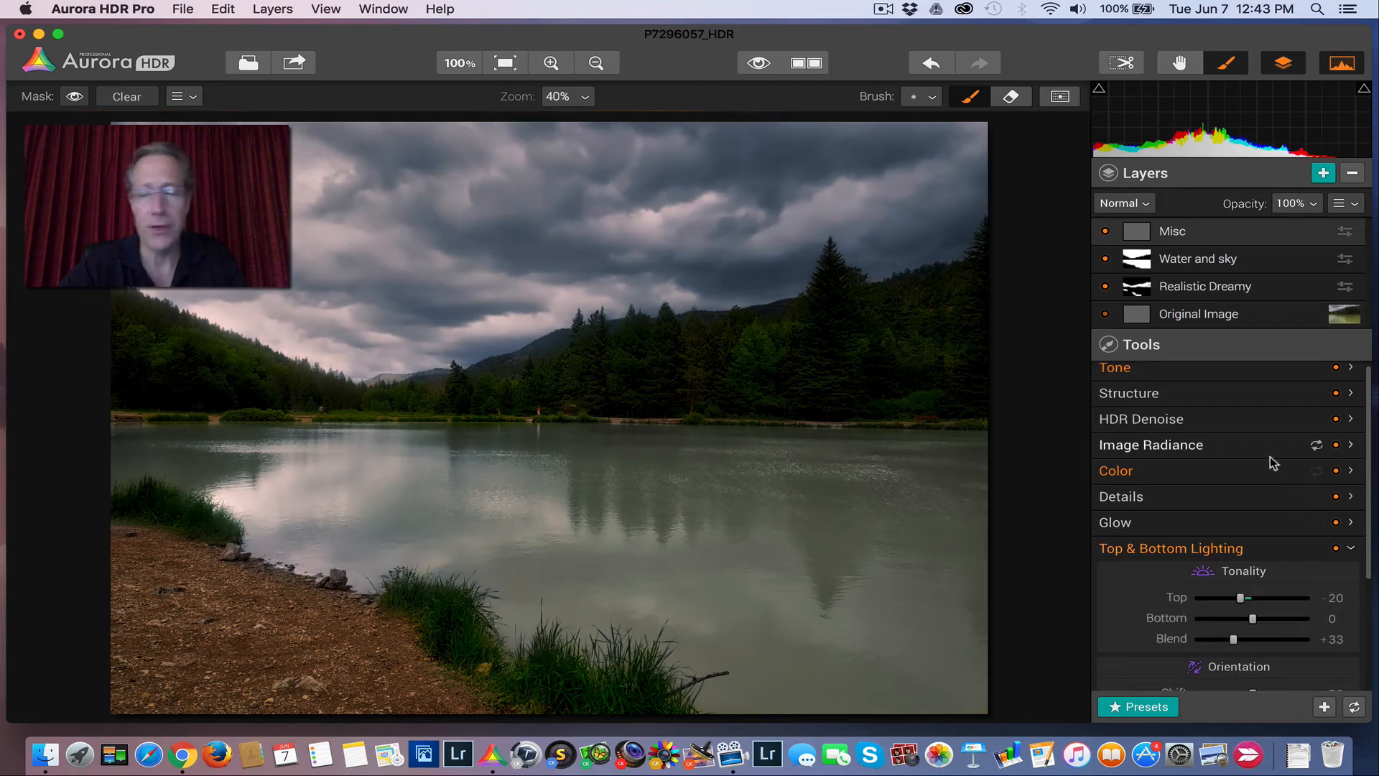
Step: Review the Misc layer's Tone settings, then compare the edited image with the original
{"action": "scroll", "coordinate": [1205, 578], "scroll_direction": "up", "scroll_amount": 1}
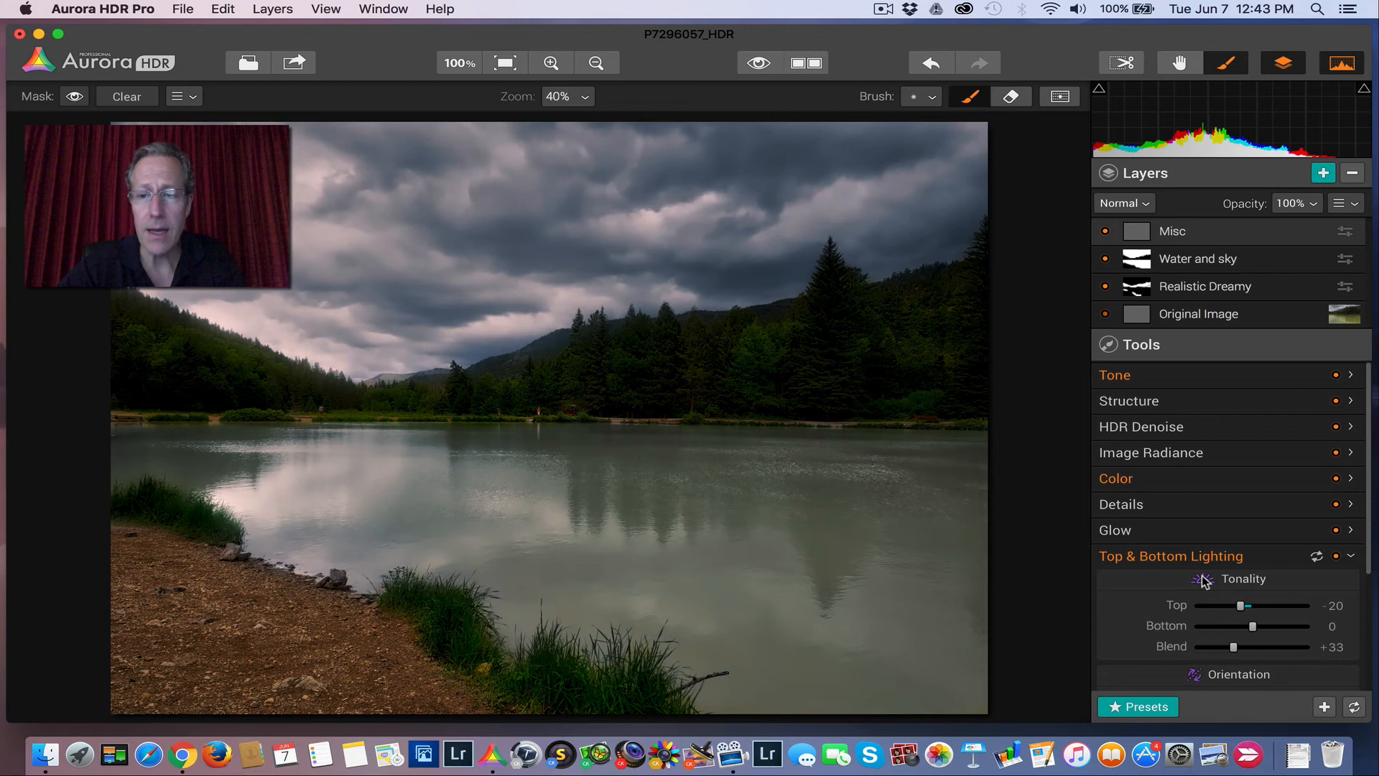
{"action": "left_click", "coordinate": [1192, 375]}
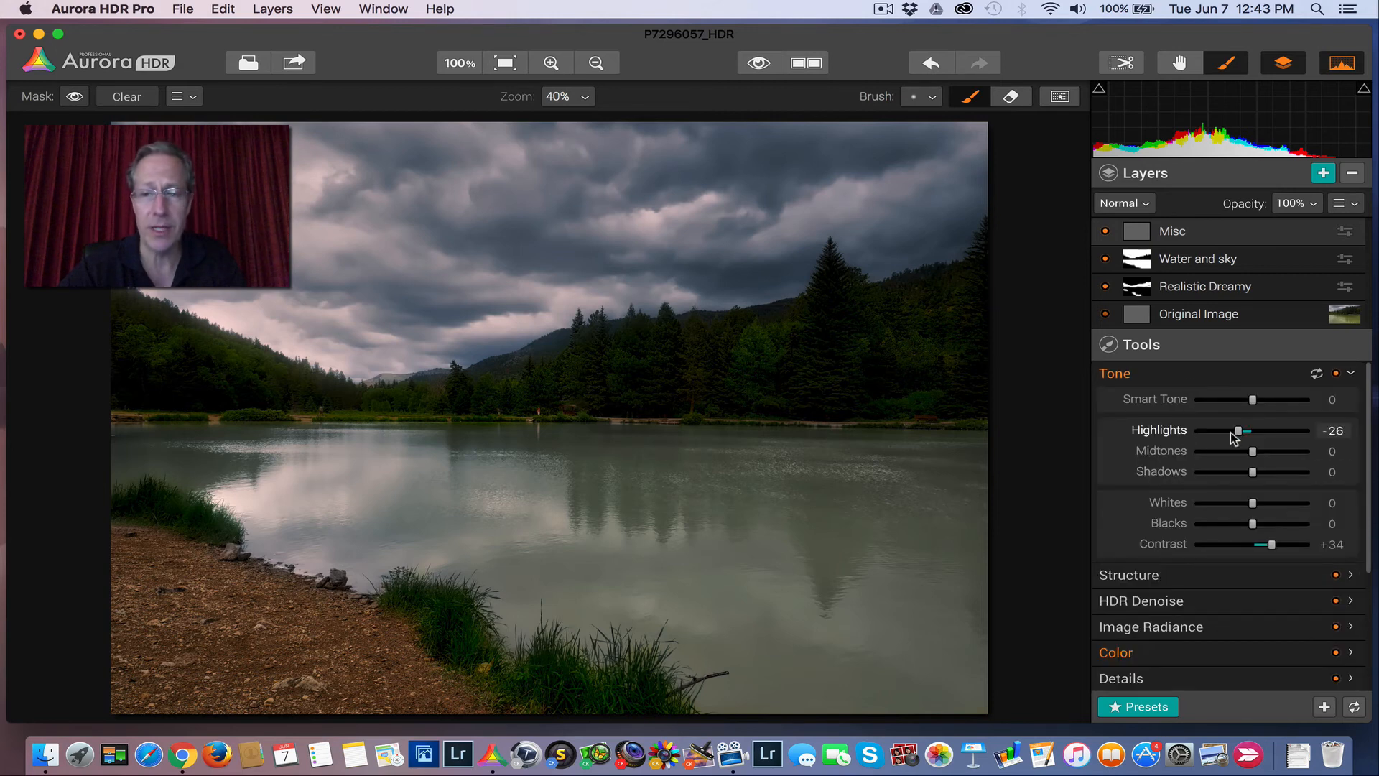
{"action": "left_click", "coordinate": [1208, 373]}
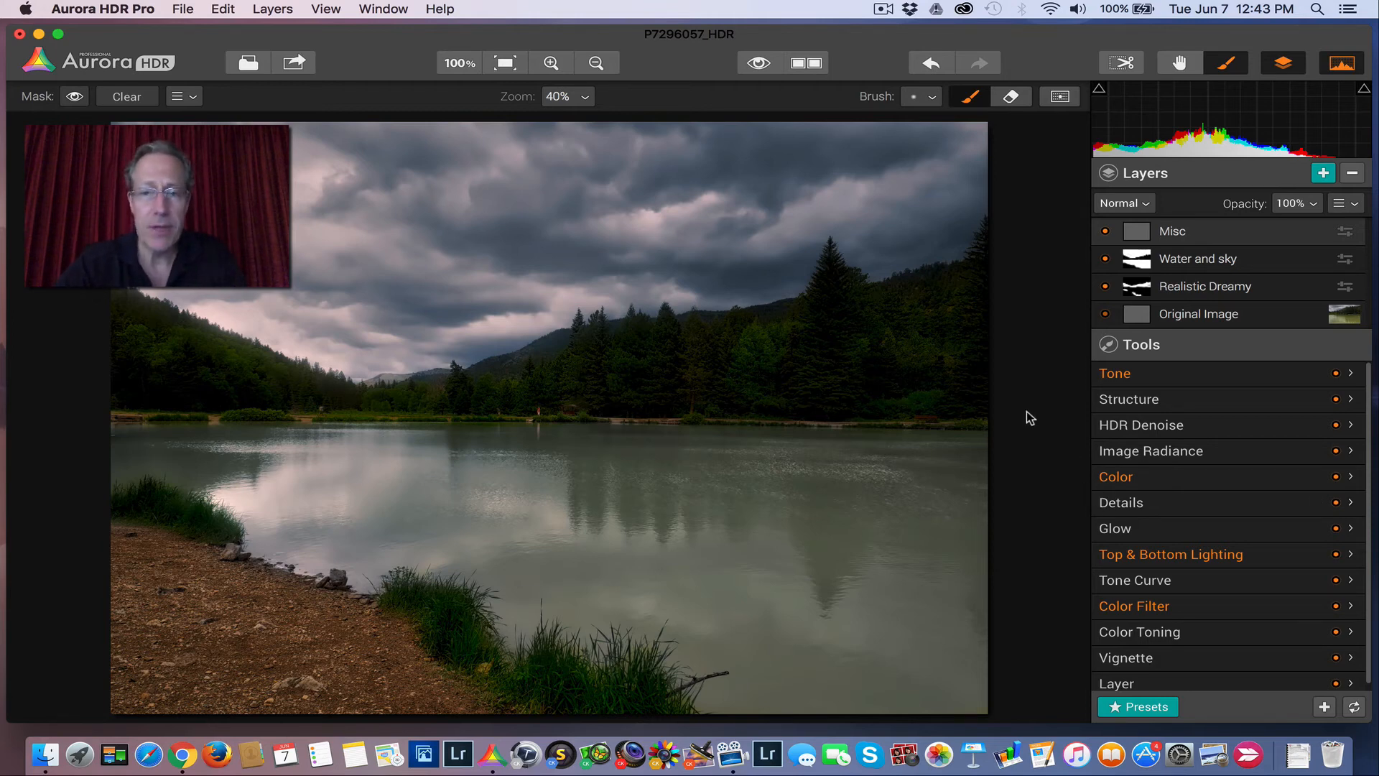
{"action": "left_click", "coordinate": [761, 65]}
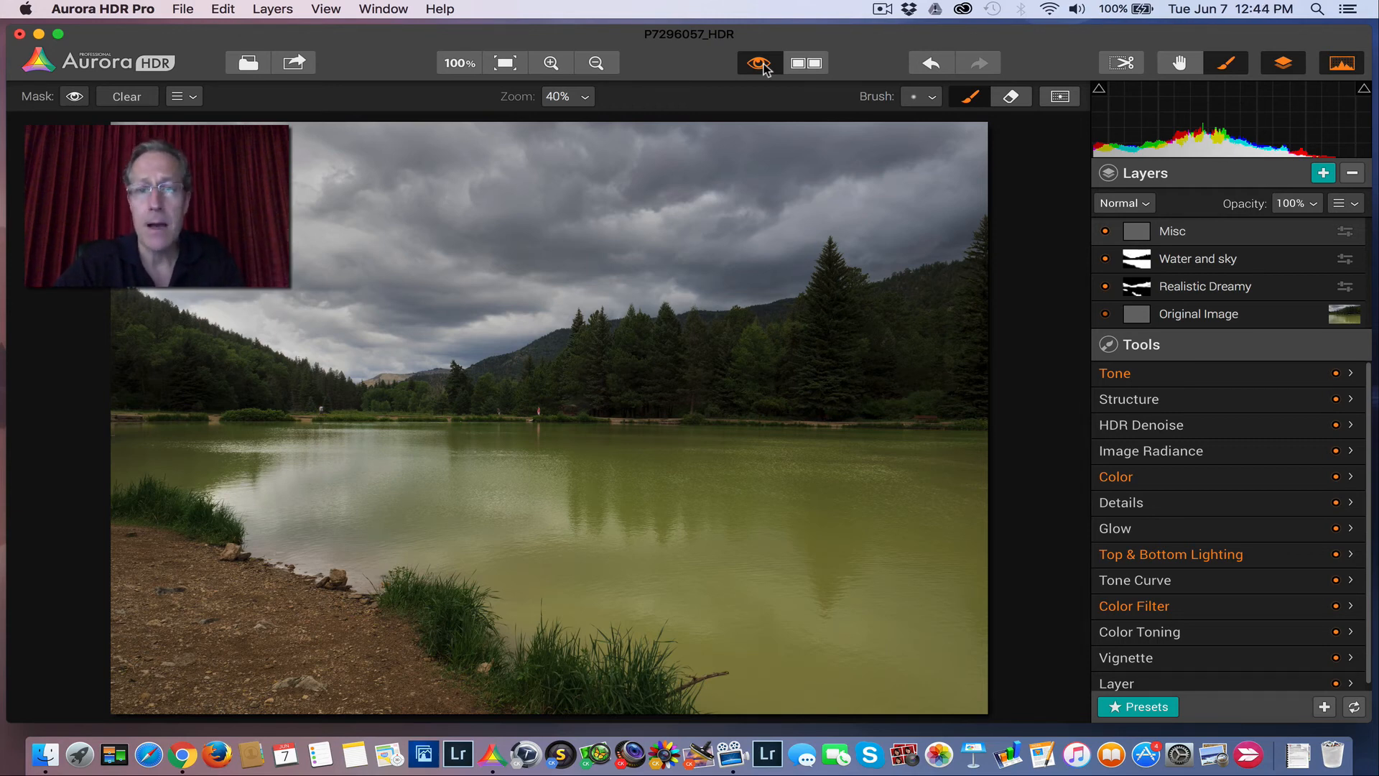
{"action": "left_click", "coordinate": [761, 64]}
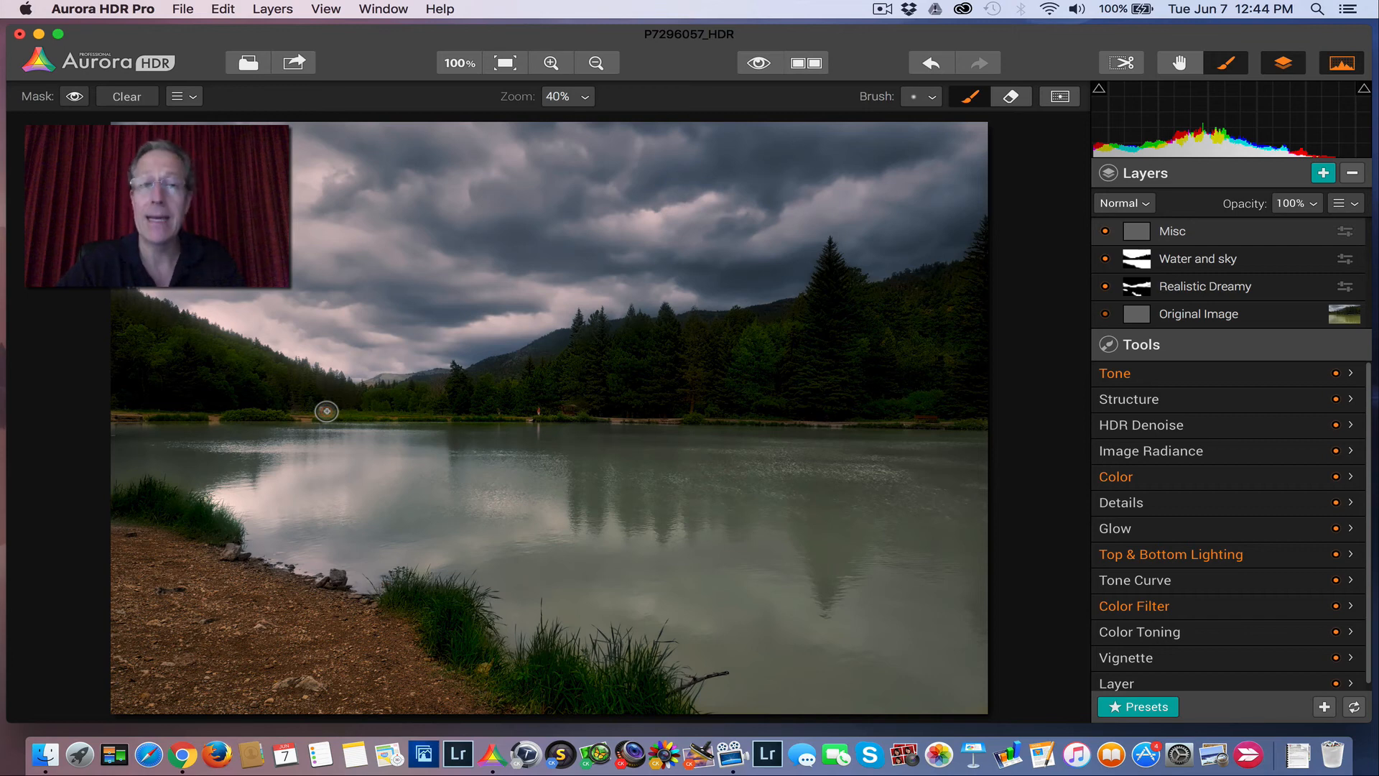
Step: Look through the export and Open In options, including Snapheal CK, without exporting the image
{"action": "left_click", "coordinate": [296, 64]}
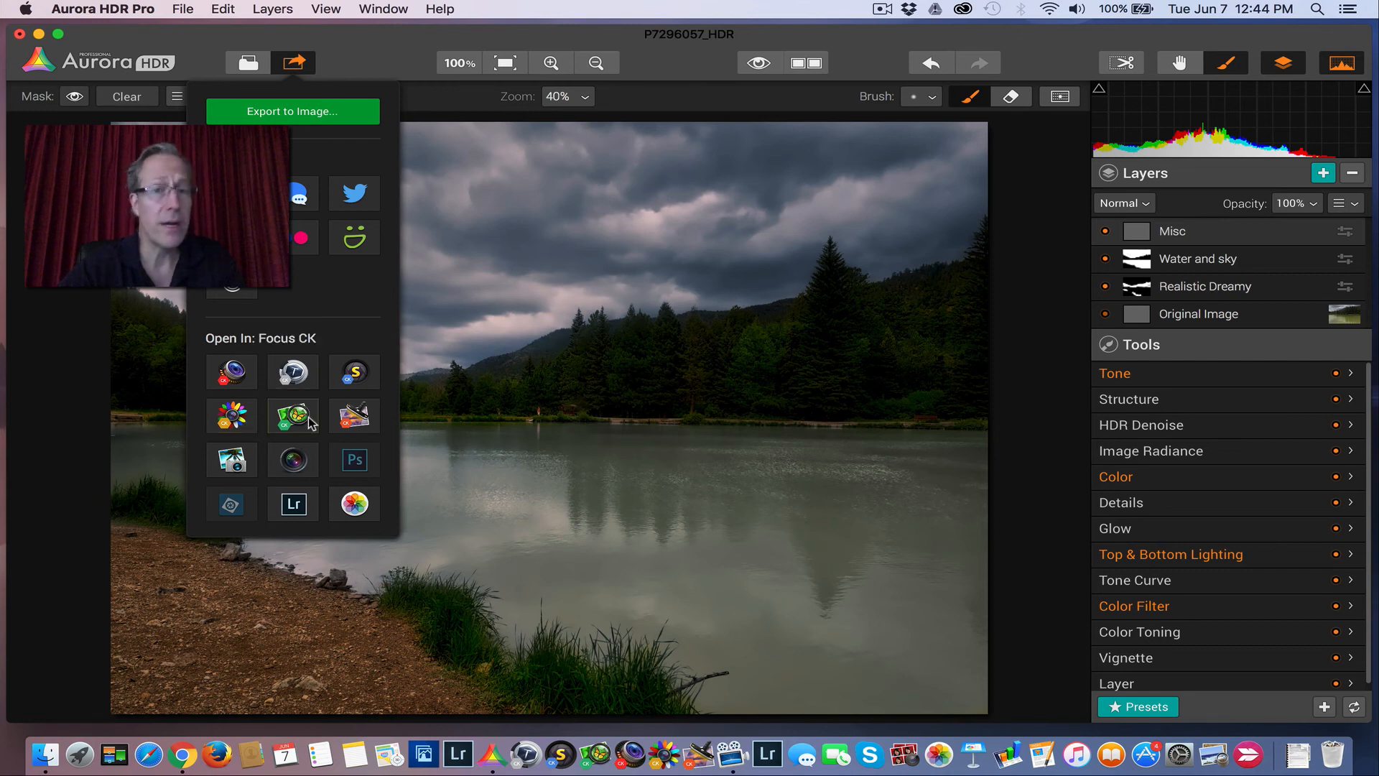
{"action": "left_click", "coordinate": [355, 372]}
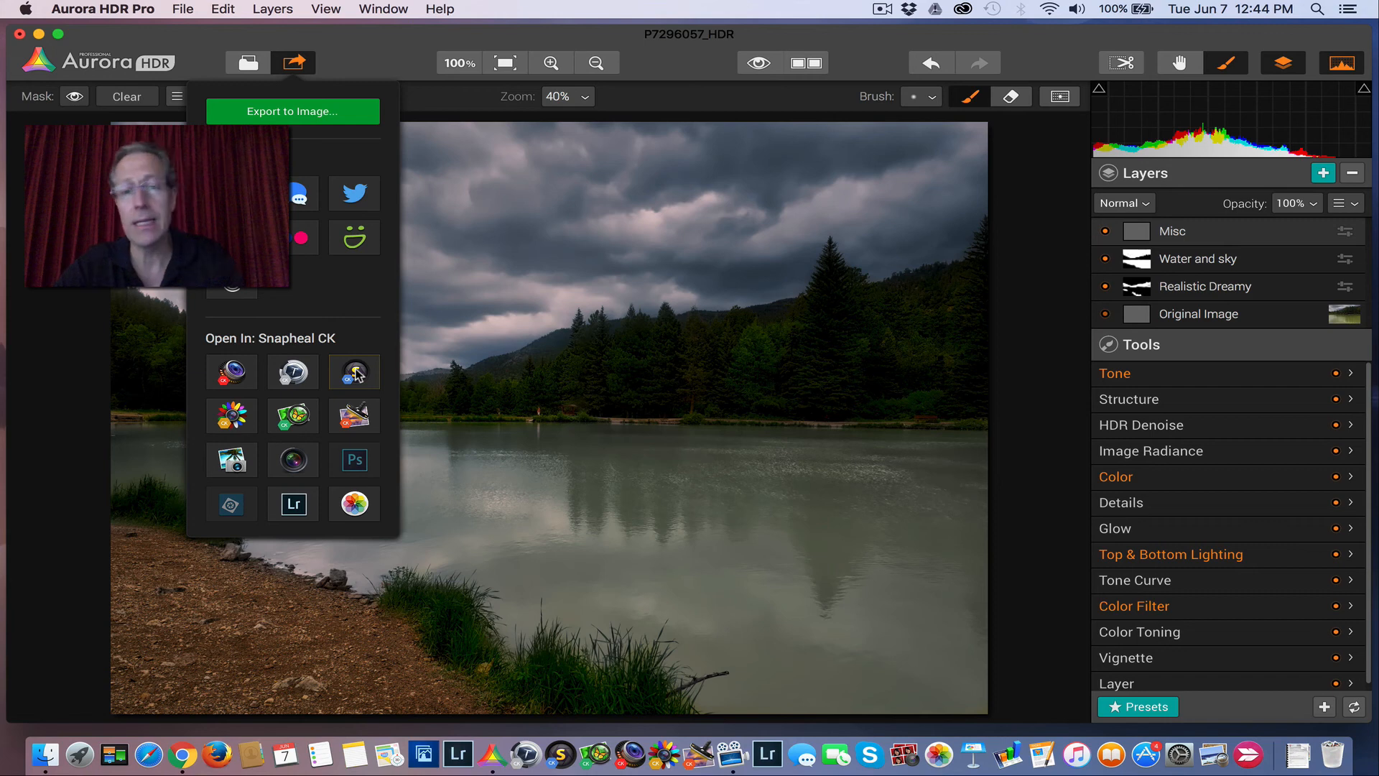
{"action": "left_click", "coordinate": [381, 61]}
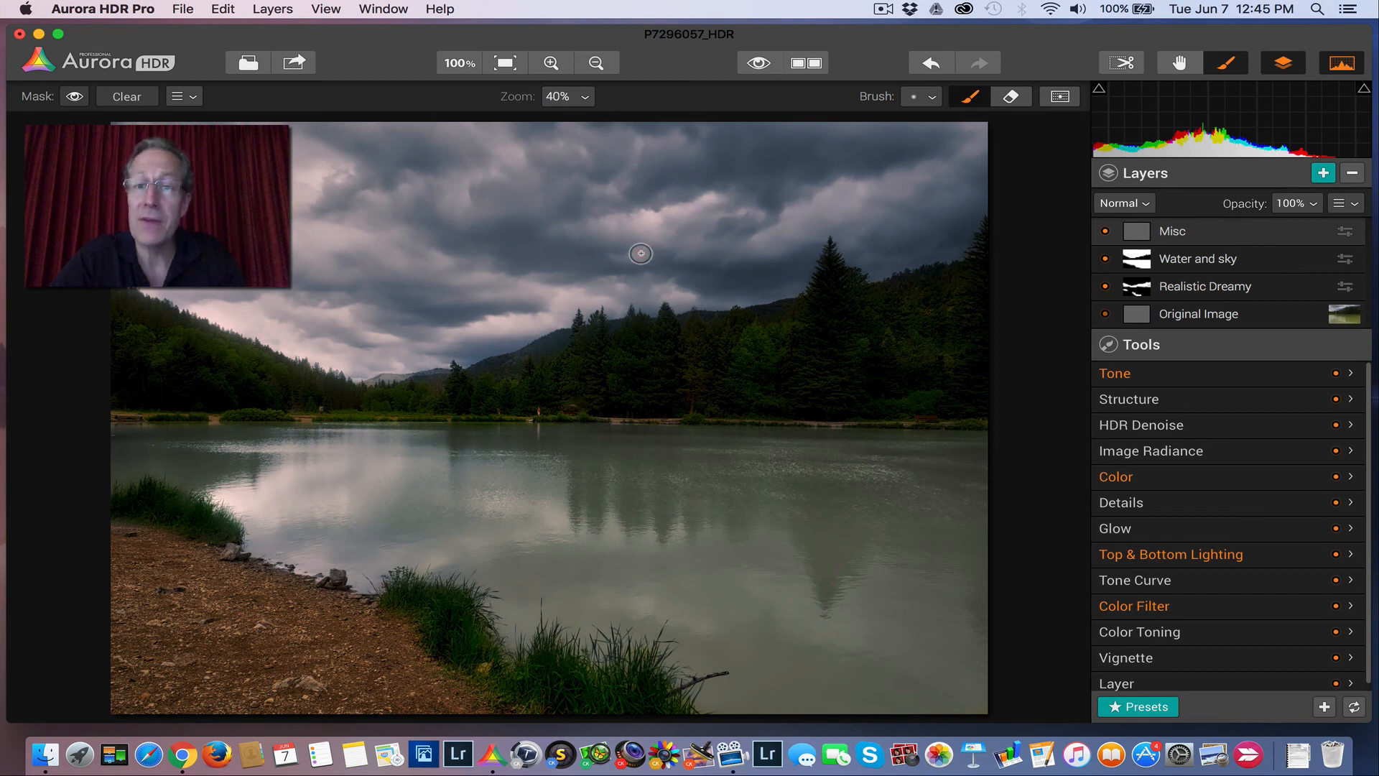
Step: Switch repeatedly between the original and the finished edit to judge the overall before-and-after difference
{"action": "left_click", "coordinate": [758, 64]}
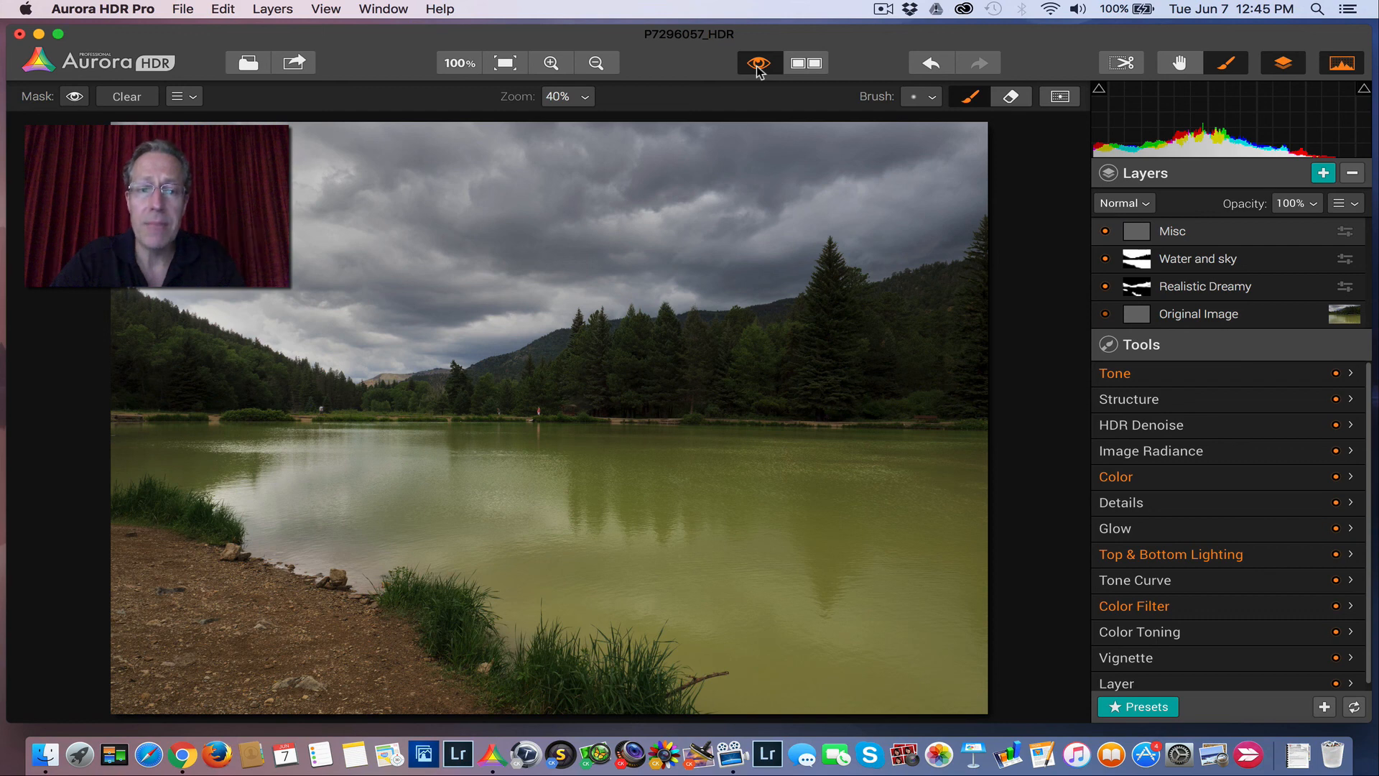
{"action": "left_click", "coordinate": [759, 65]}
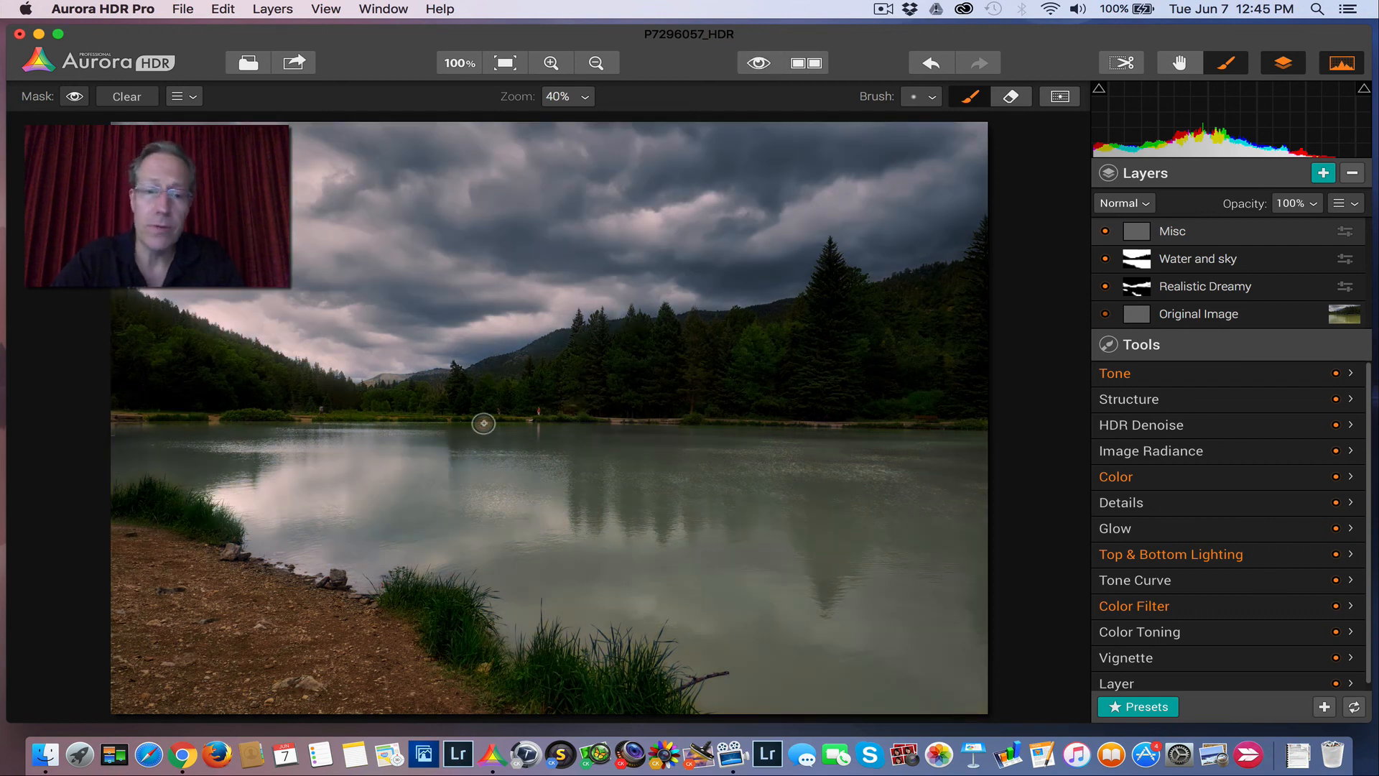
{"action": "left_click", "coordinate": [760, 64]}
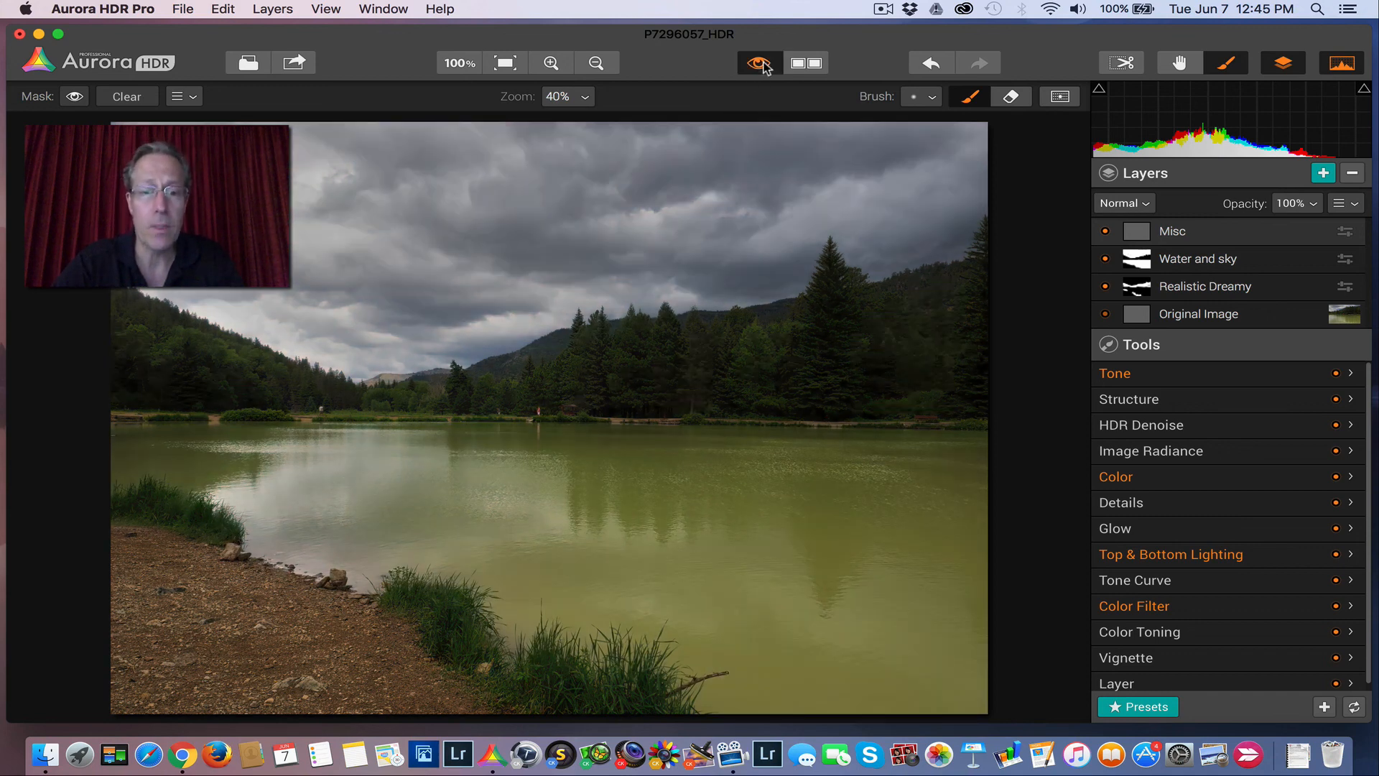
{"action": "left_click", "coordinate": [760, 64]}
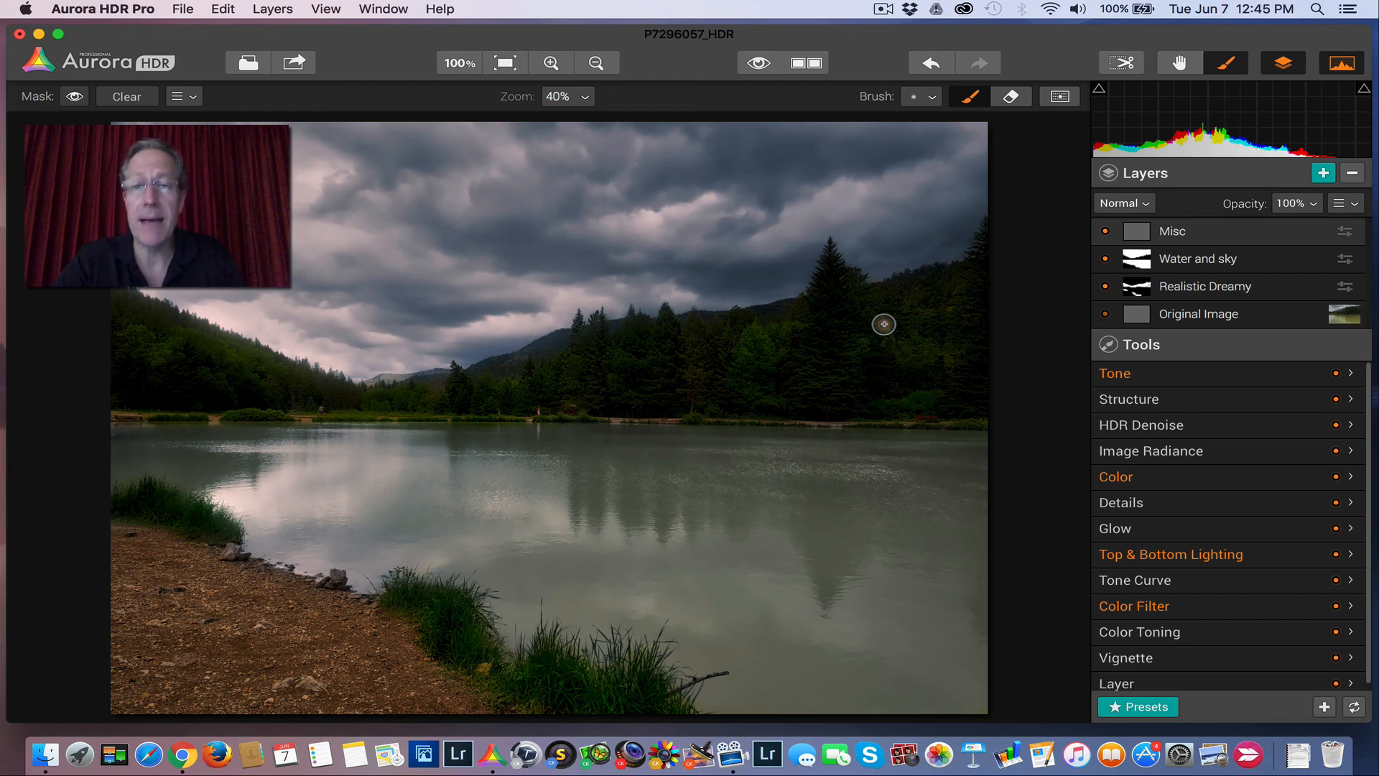
{"action": "left_click", "coordinate": [756, 64]}
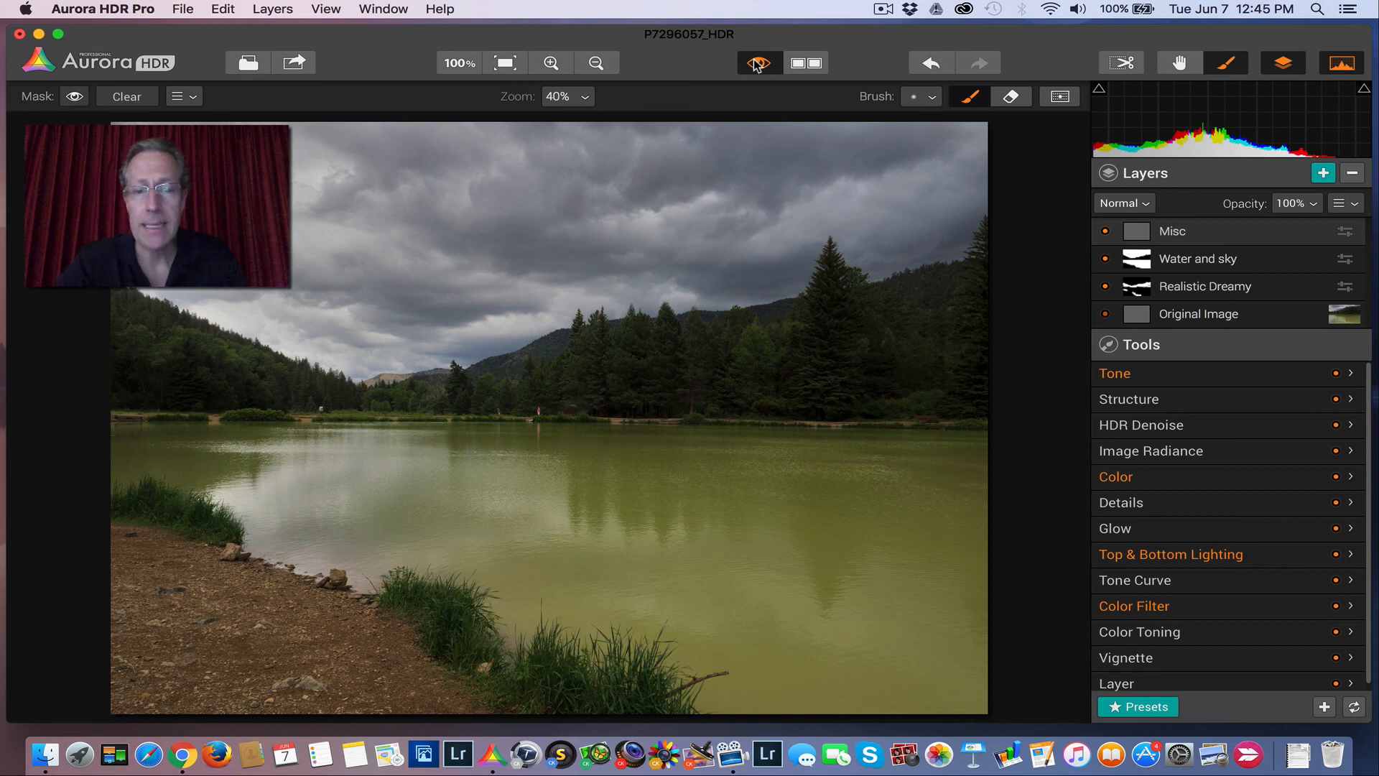
{"action": "left_click", "coordinate": [756, 64]}
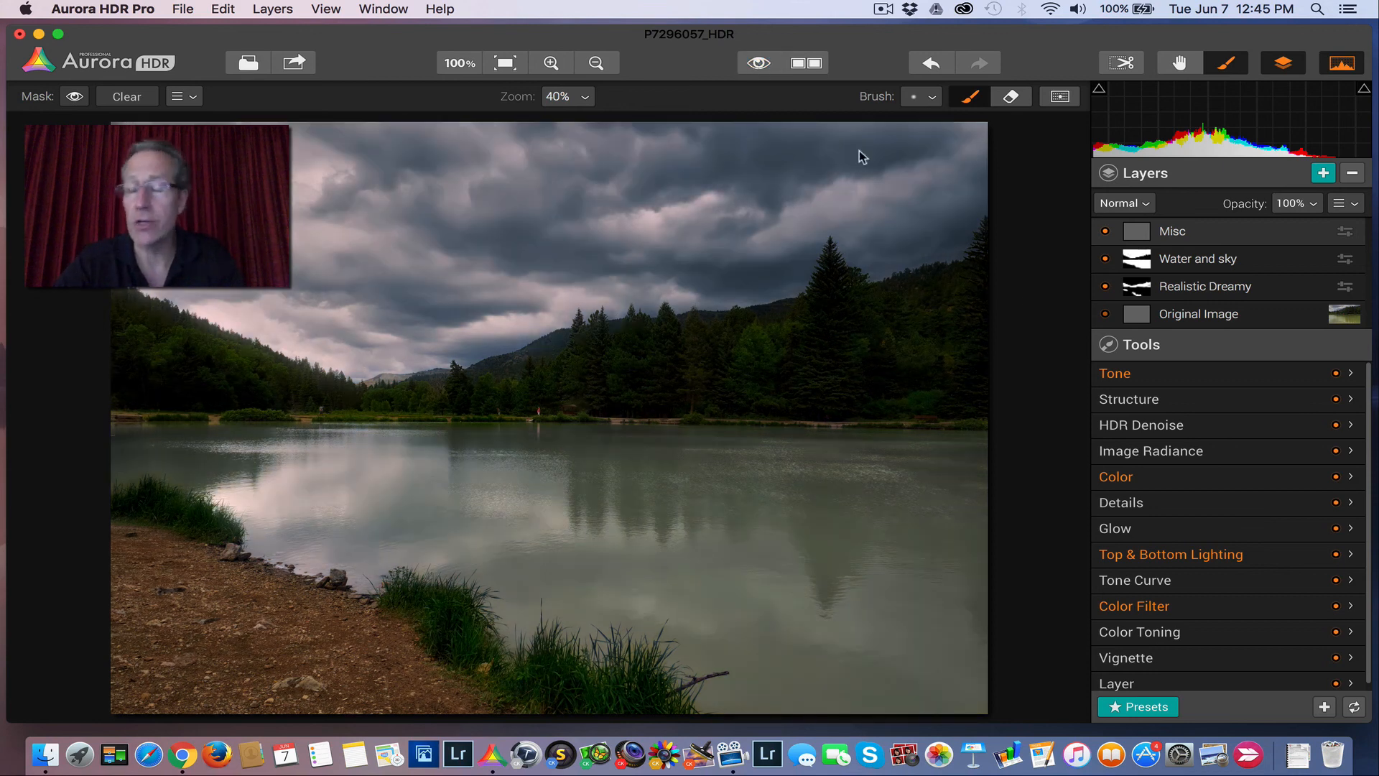